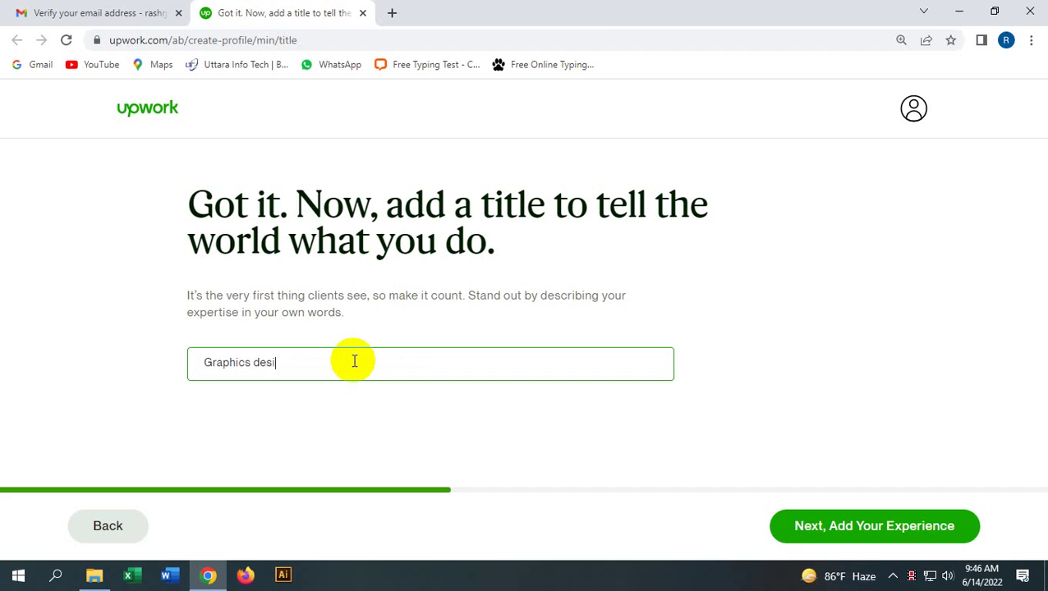
Step: Finish the 'Graphics designer' title, then mark work experience as 'Nothing to add' and move to education
text(gner)
click(831, 530)
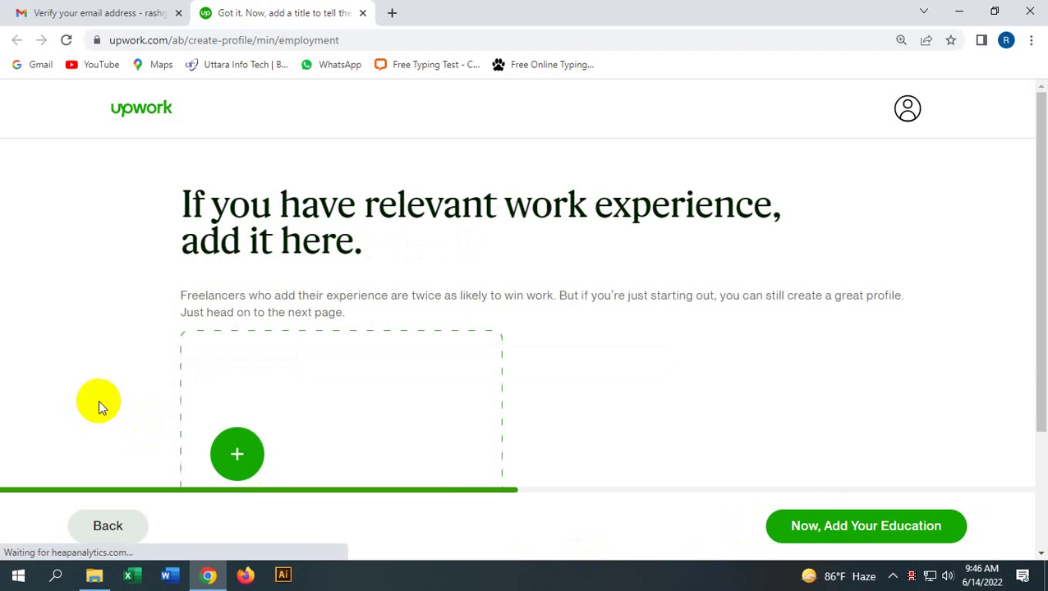
scroll(360, 349, down, 2)
scroll(359, 349, up, 2)
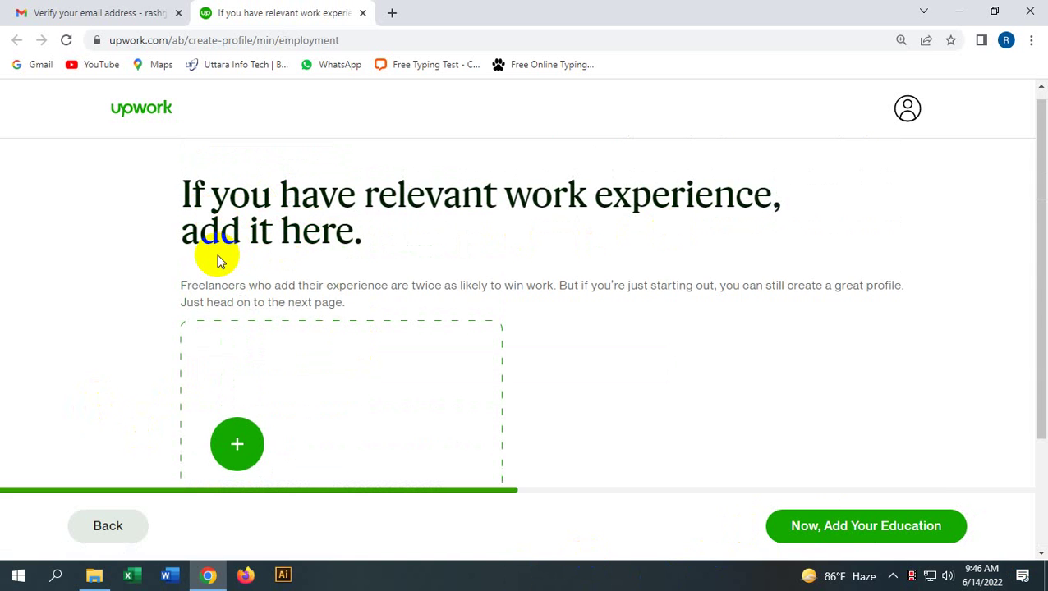
scroll(302, 236, down, 2)
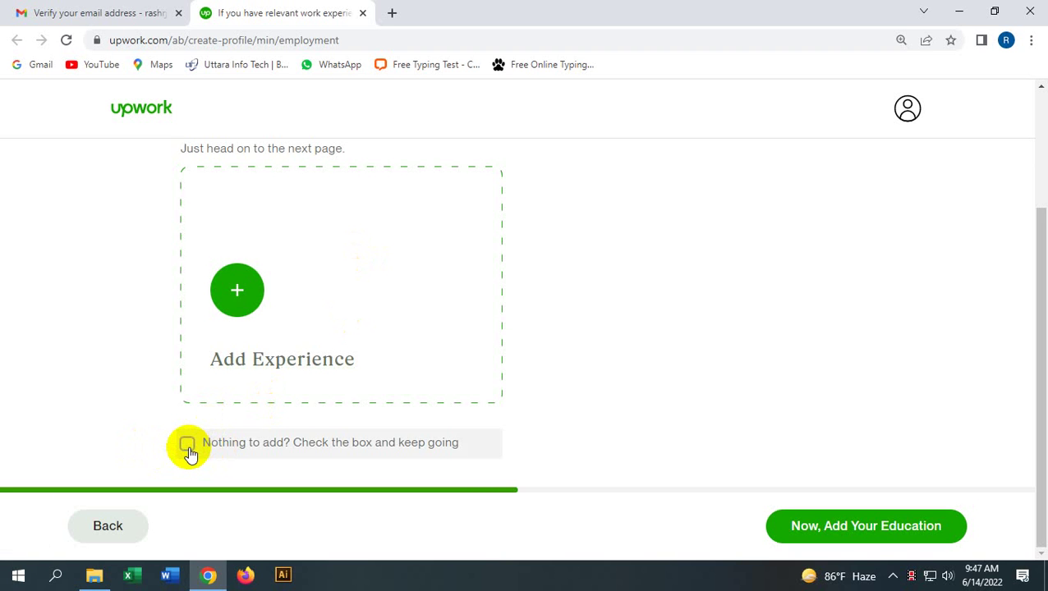
click(188, 448)
click(819, 540)
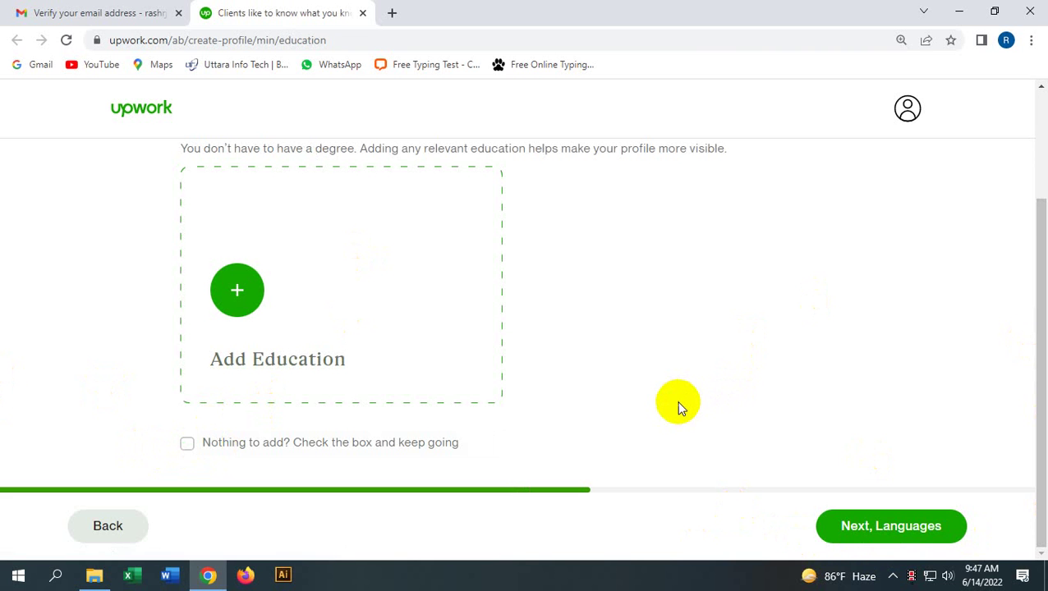
scroll(678, 407, up, 2)
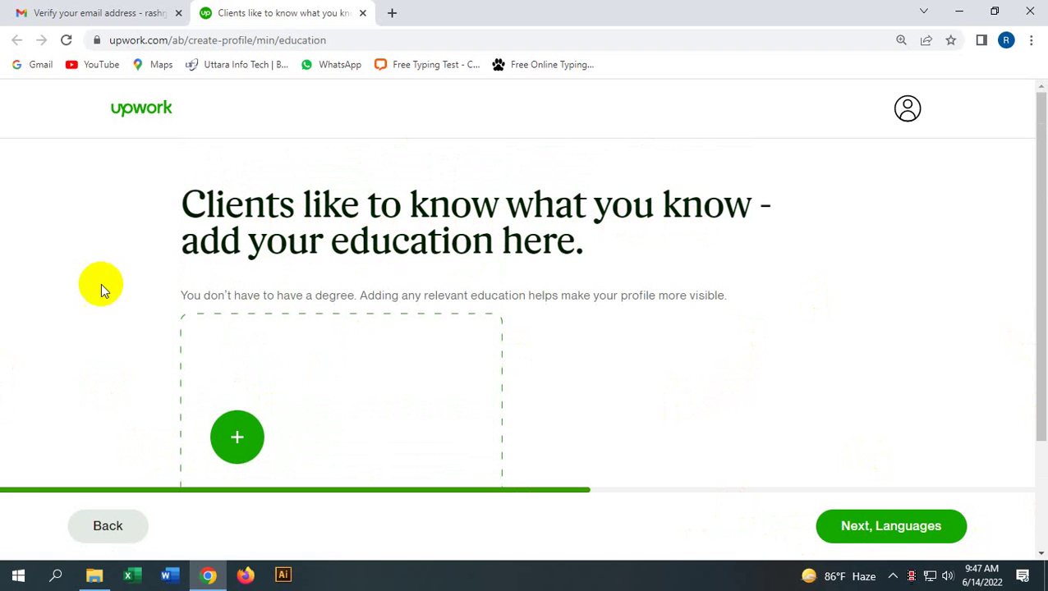
click(501, 255)
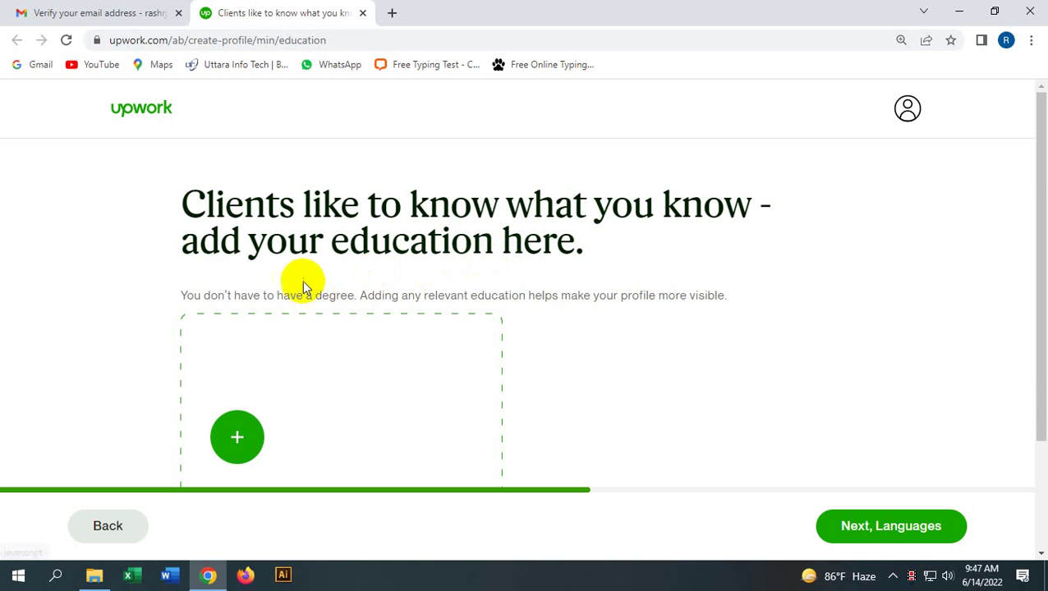
scroll(281, 327, down, 2)
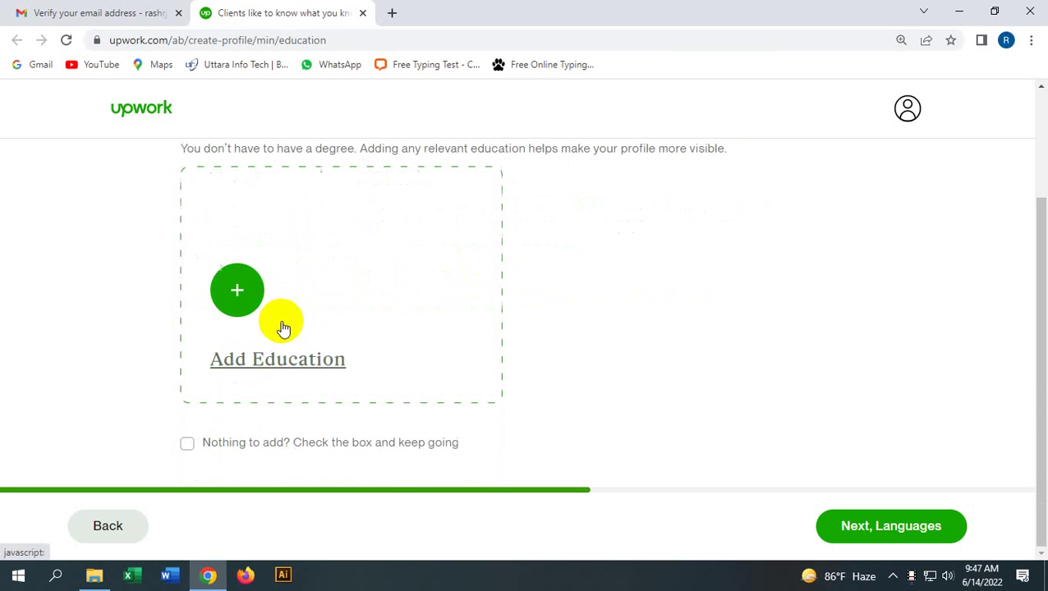
Step: Close the education form without saving, tick 'Nothing to add', and continue to Languages
click(238, 298)
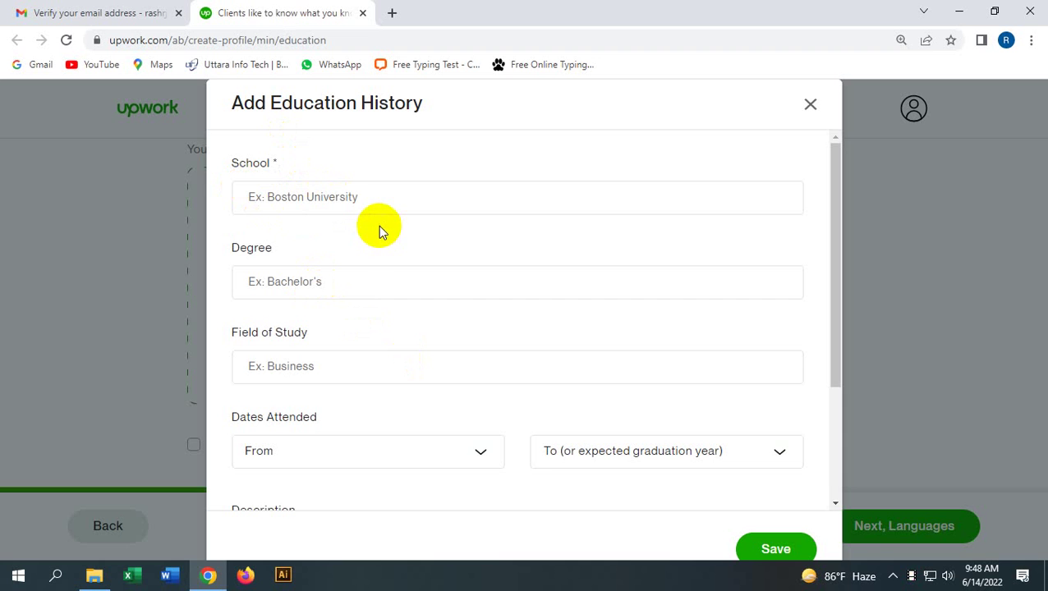
scroll(365, 226, down, 2)
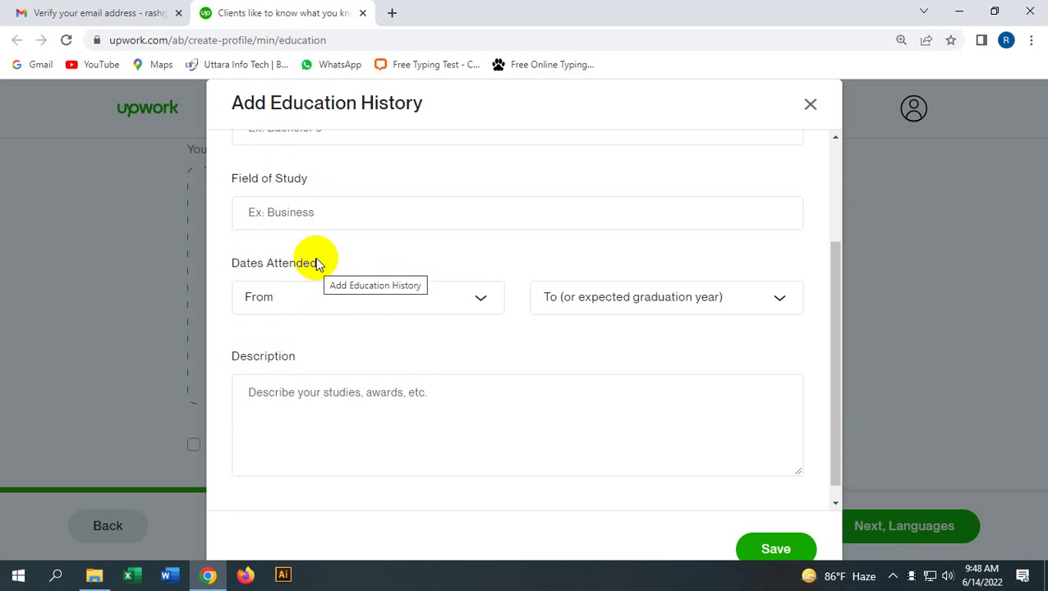
scroll(288, 269, up, 1)
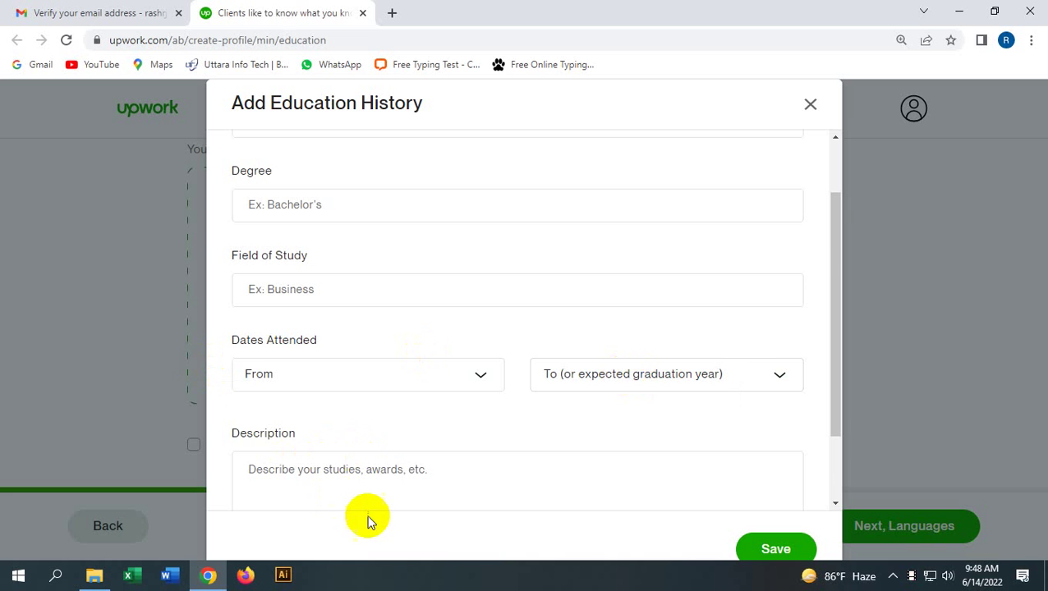
click(355, 490)
scroll(334, 442, down, 1)
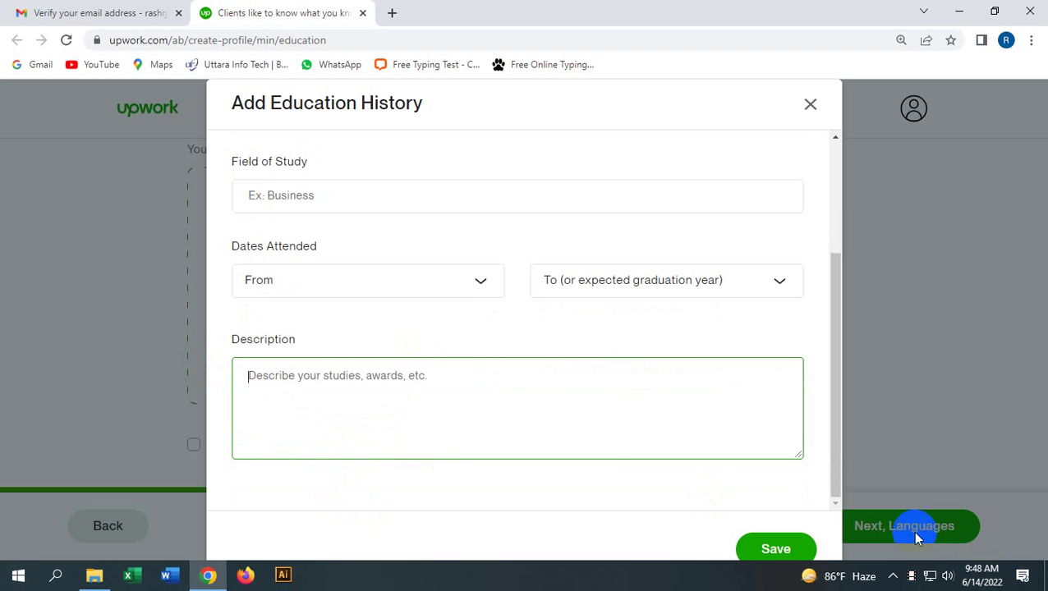
click(811, 104)
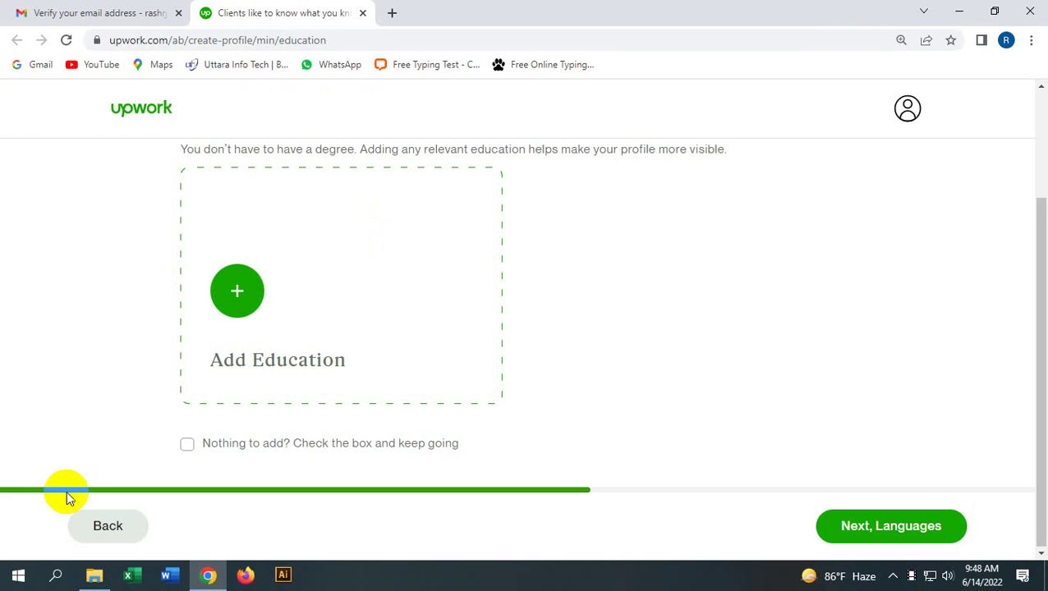
click(239, 454)
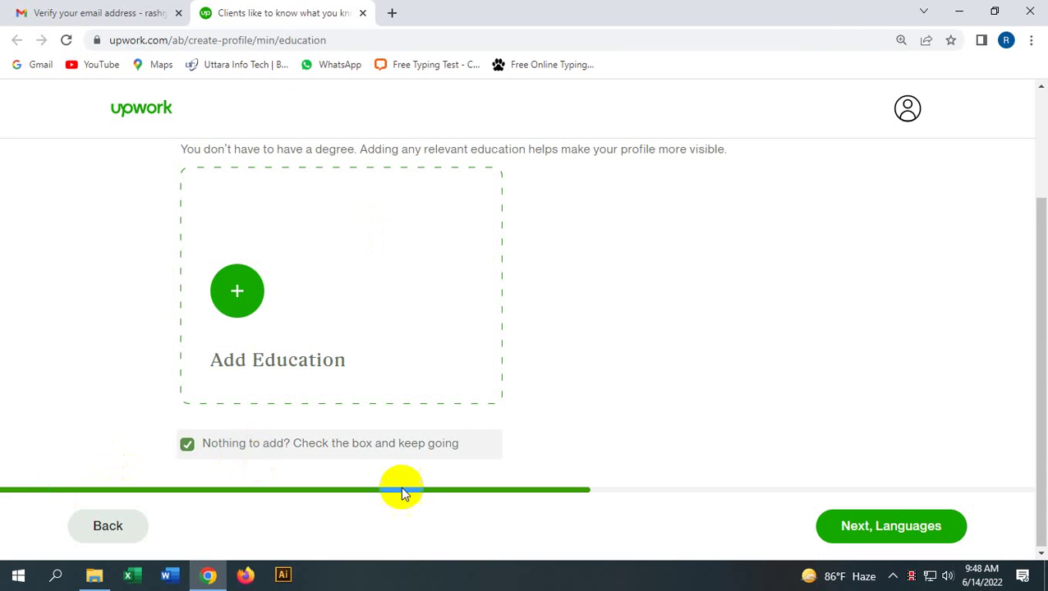
click(899, 528)
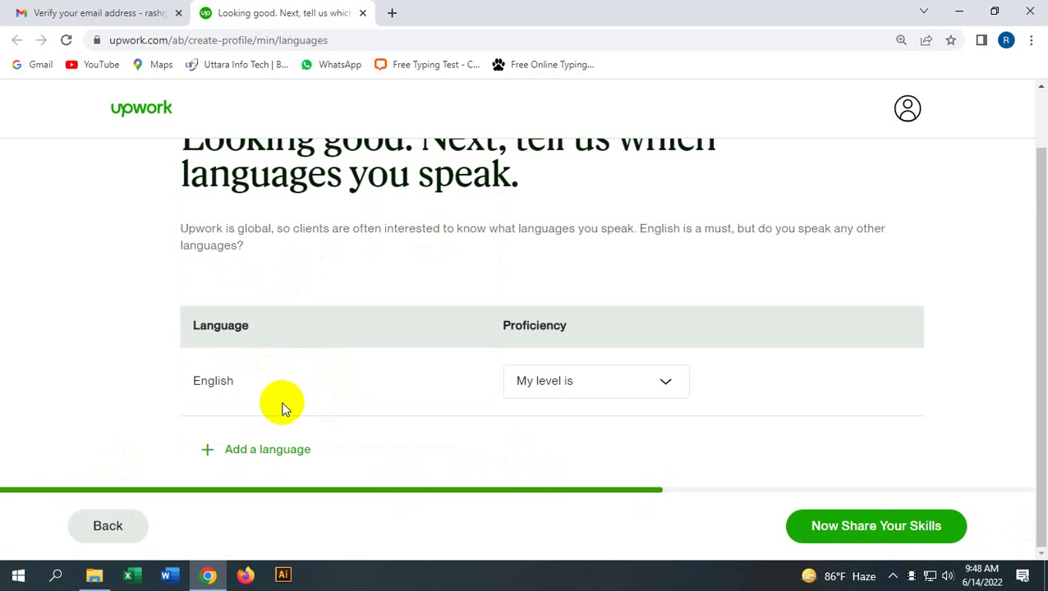
Step: Choose Fluent as the English proficiency level and continue to skills
scroll(351, 193, up, 1)
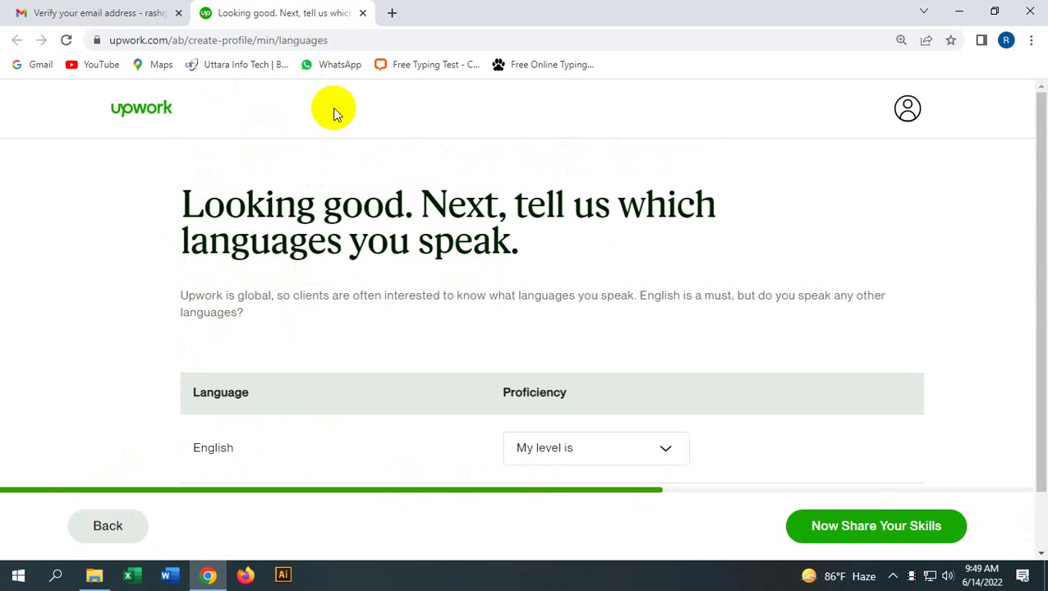
scroll(341, 201, down, 1)
scroll(401, 238, up, 1)
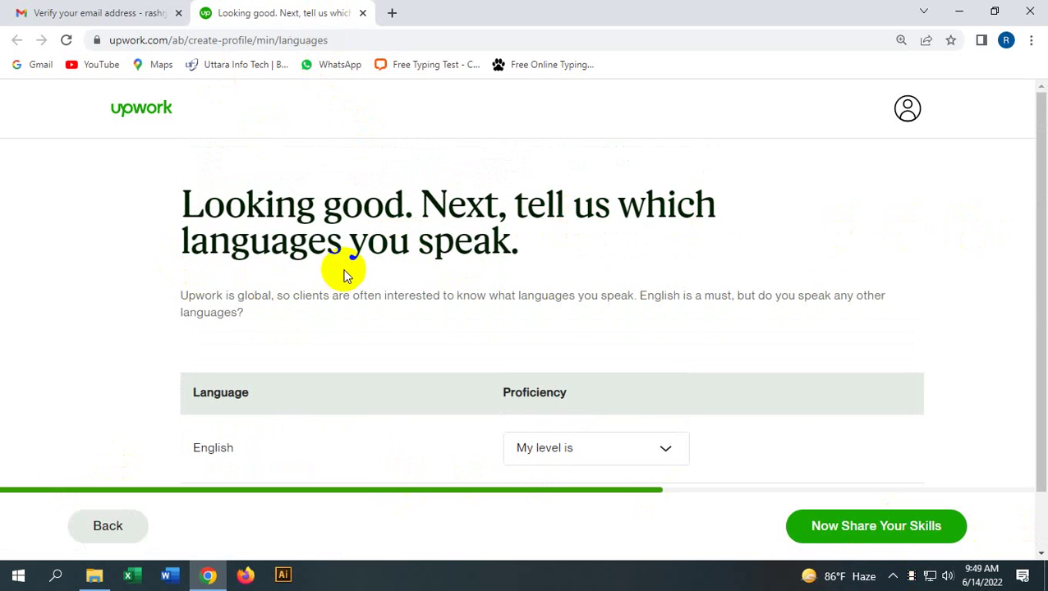
scroll(470, 267, down, 1)
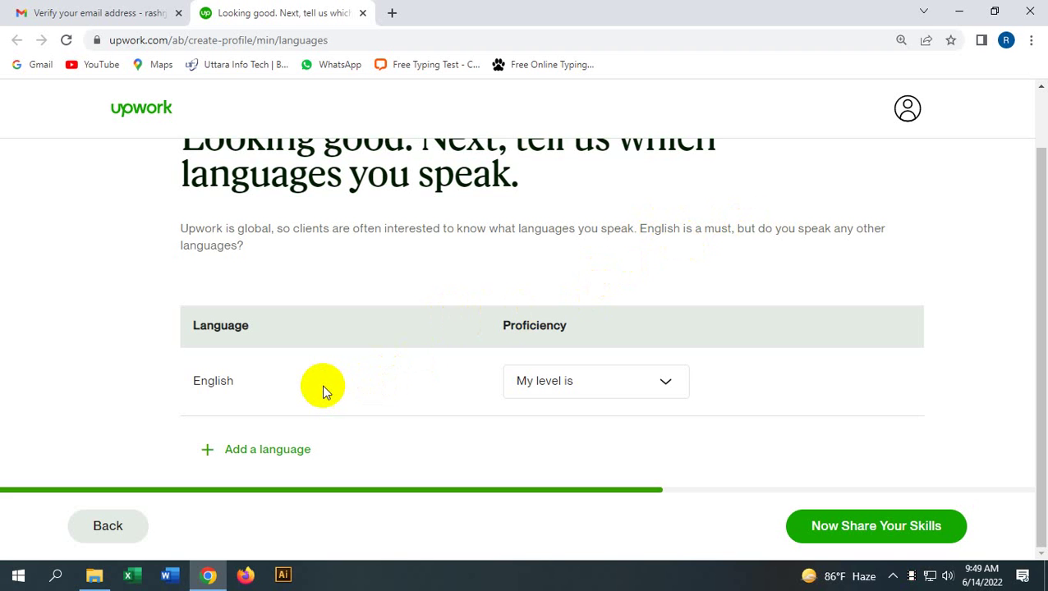
click(562, 382)
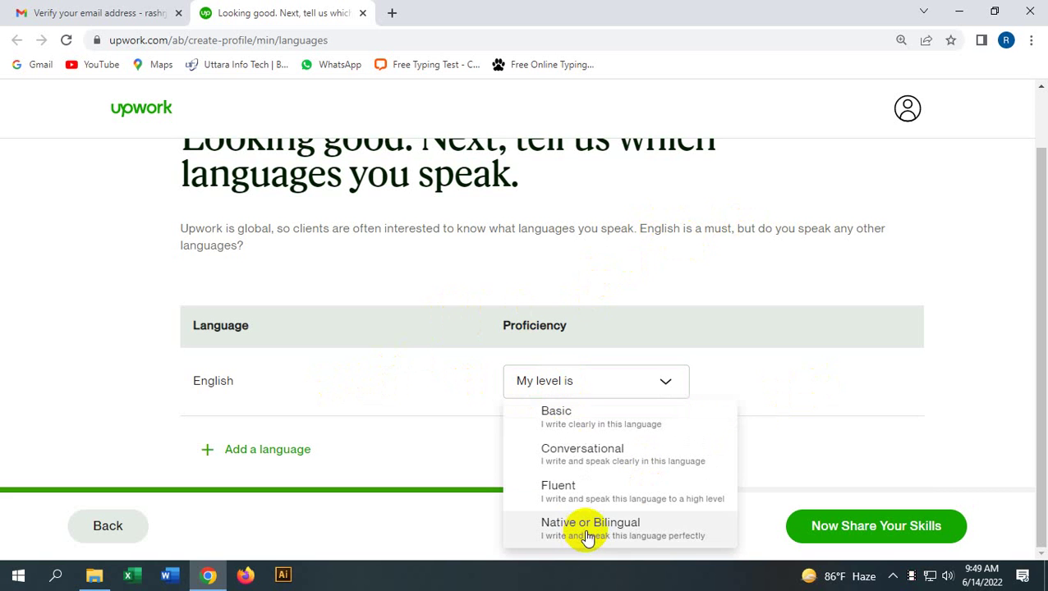
click(574, 491)
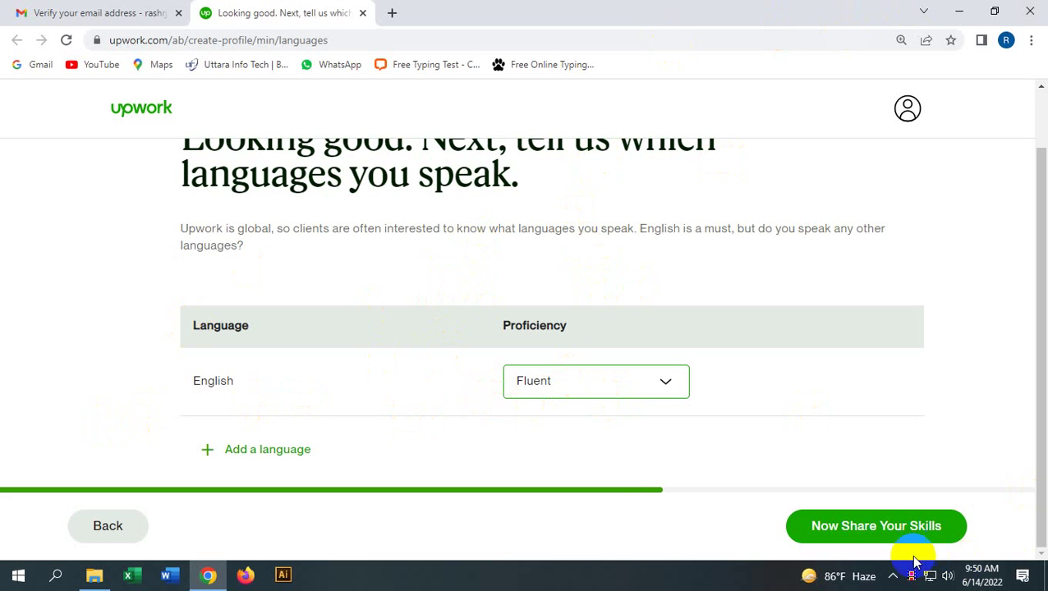
click(879, 530)
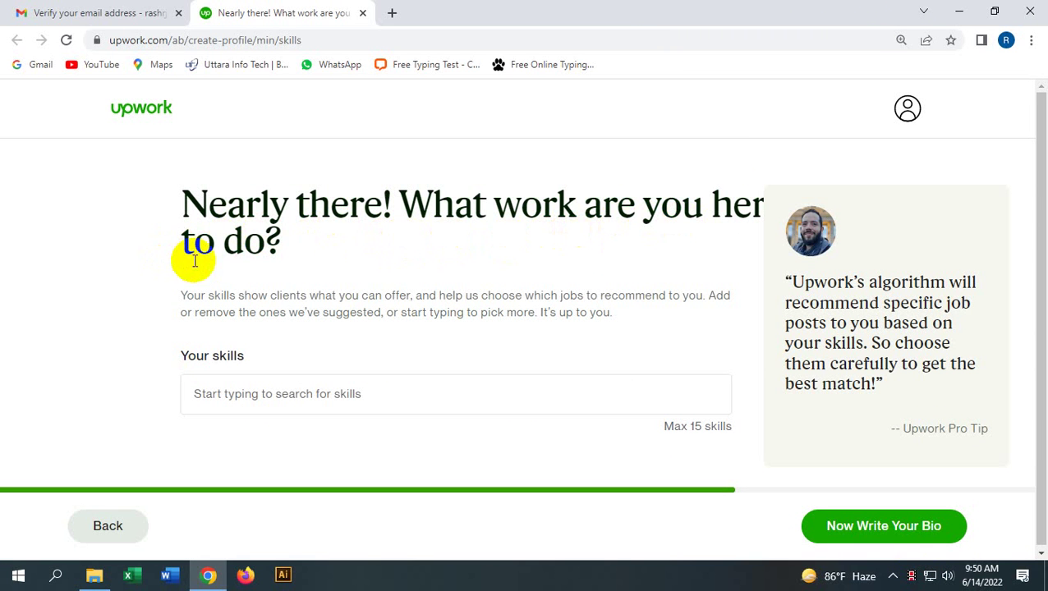
Step: Search for and add the Graphic Design and Logo Design skills, then continue to the bio
click(339, 395)
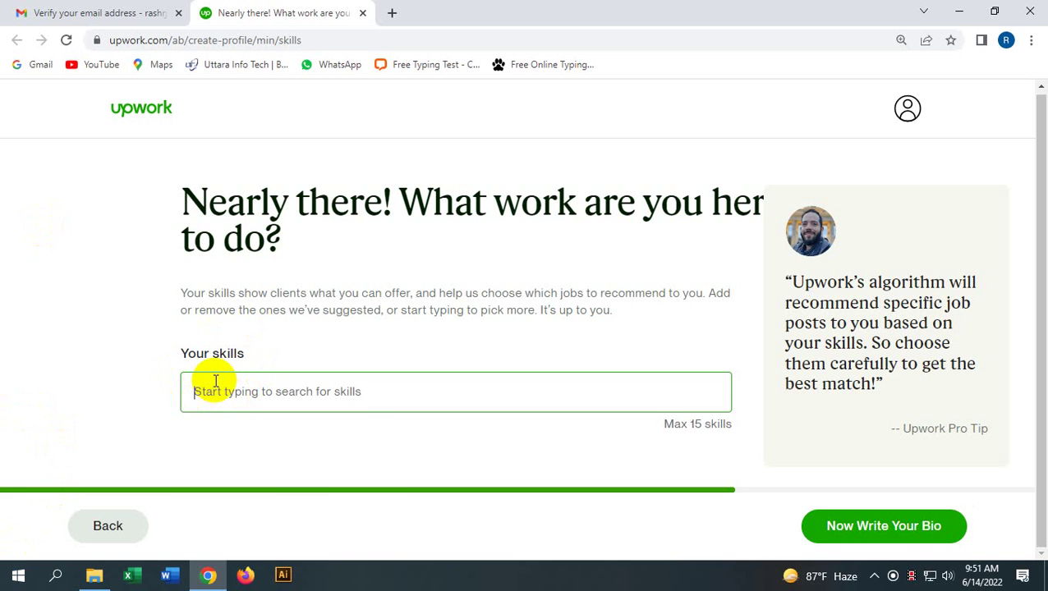
text(grap)
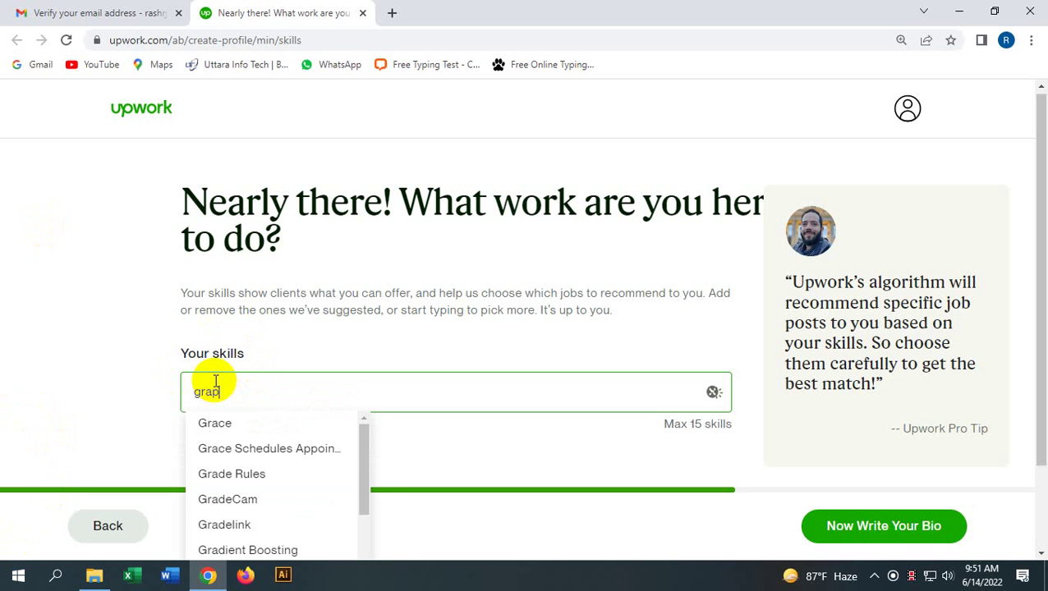
text(hice)
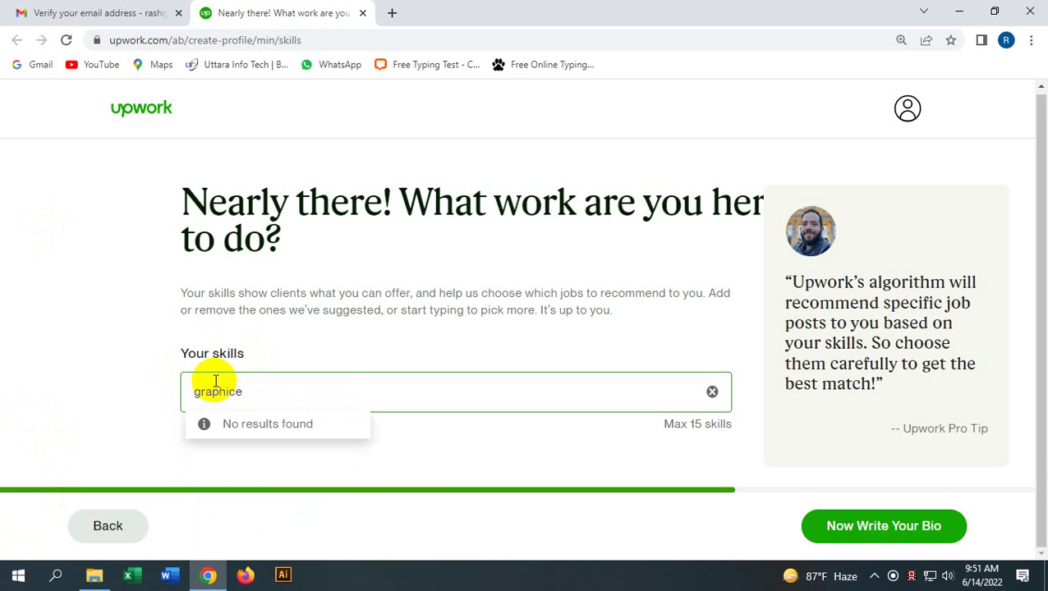
text(s)
key(BackSpace)
key(BackSpace)
key(BackSpace)
key(BackSpace)
key(BackSpace)
key(BackSpace)
key(BackSpace)
key(BackSpace)
key(BackSpace)
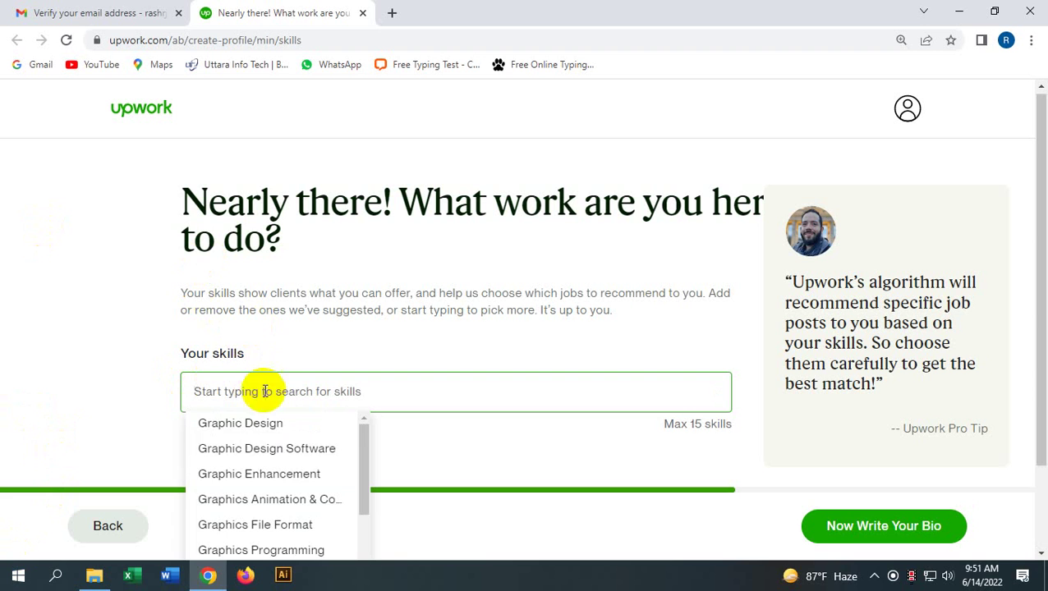
click(258, 424)
click(329, 392)
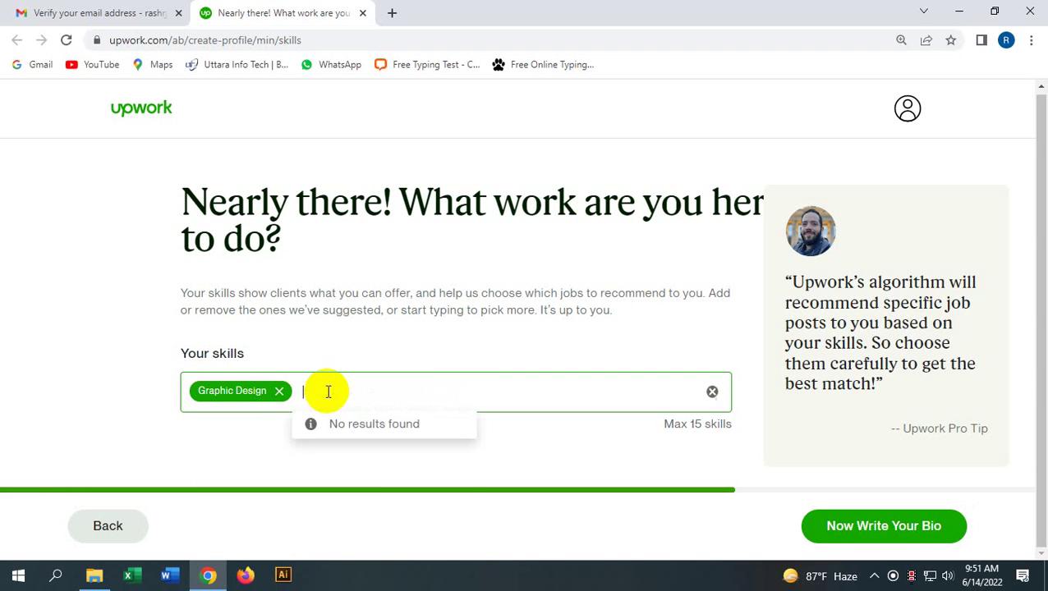
text(log)
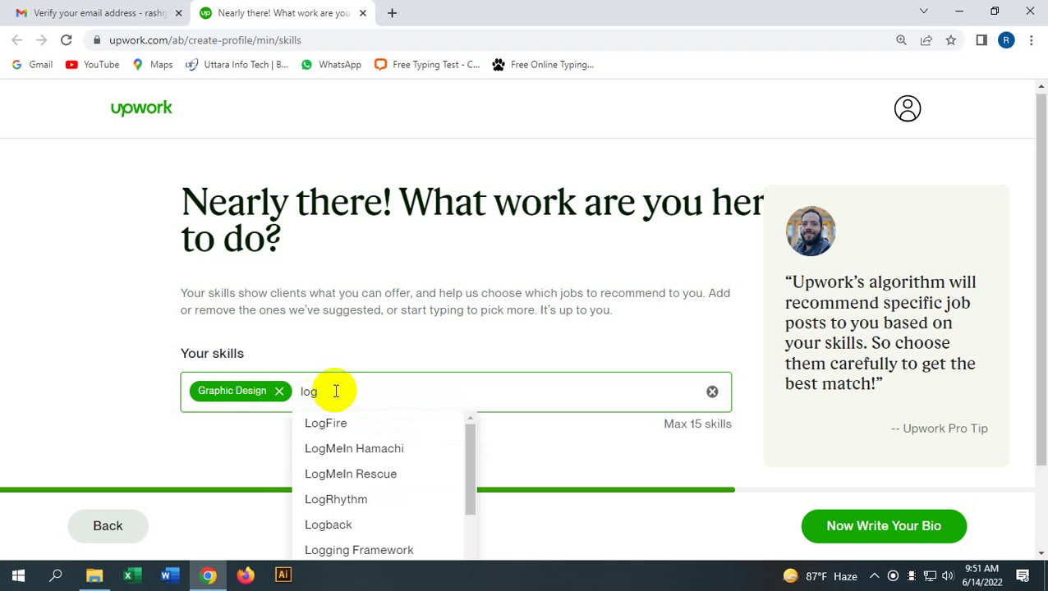
text(o)
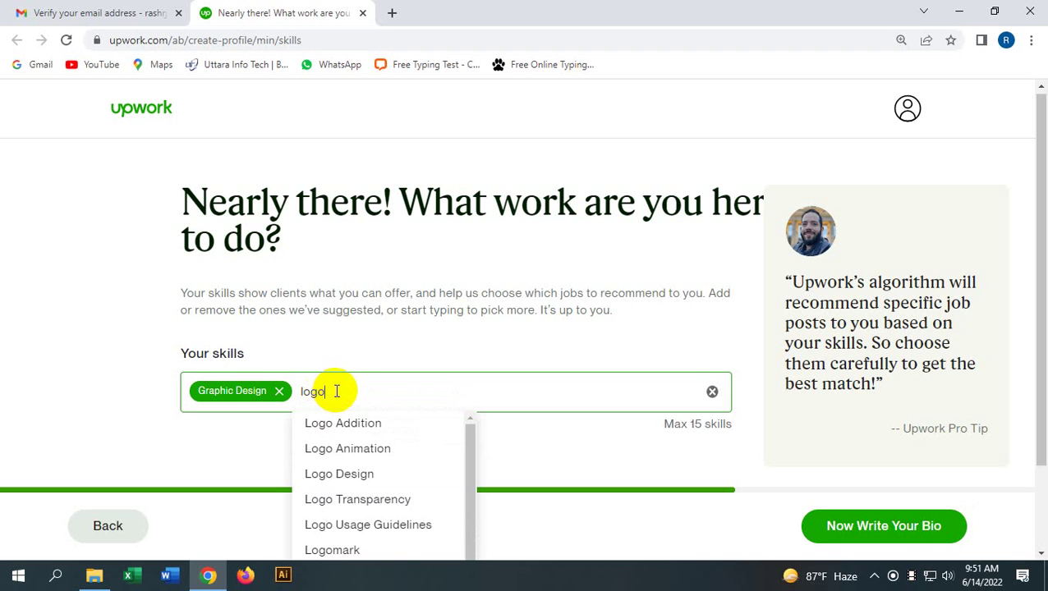
click(350, 474)
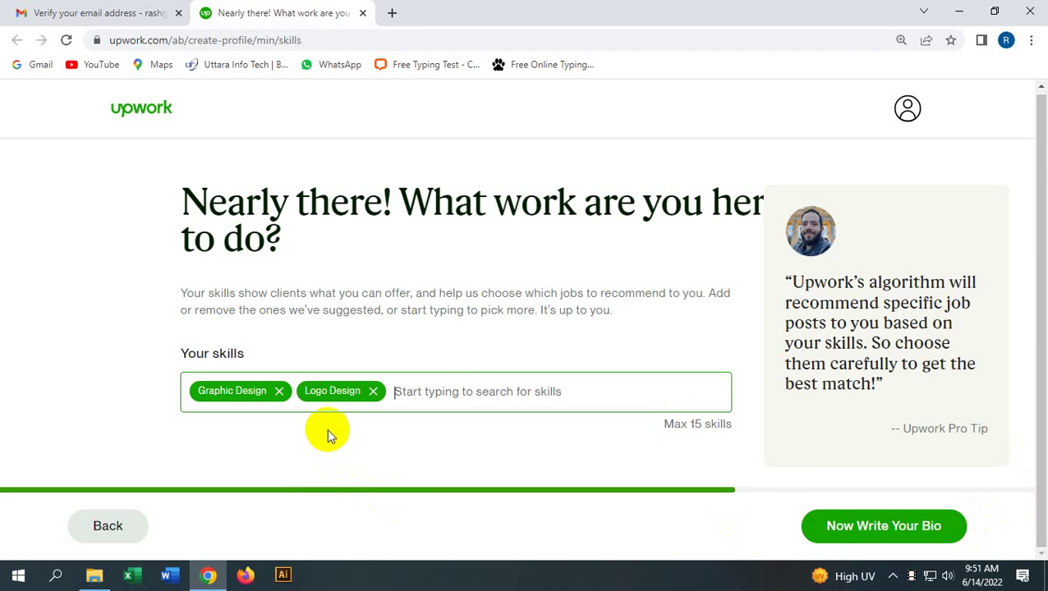
double_click(317, 406)
click(271, 421)
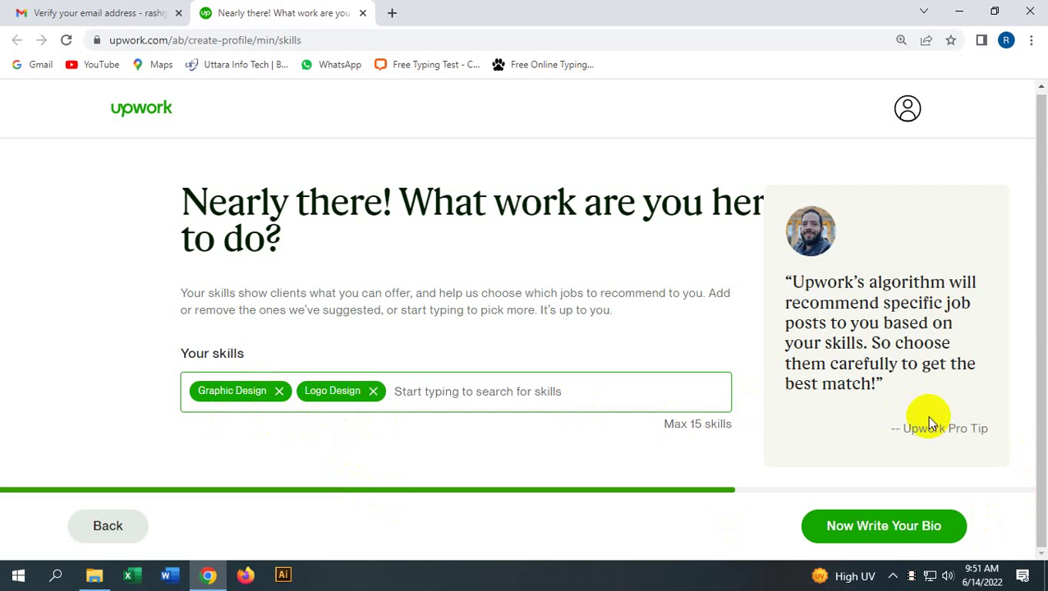
click(887, 536)
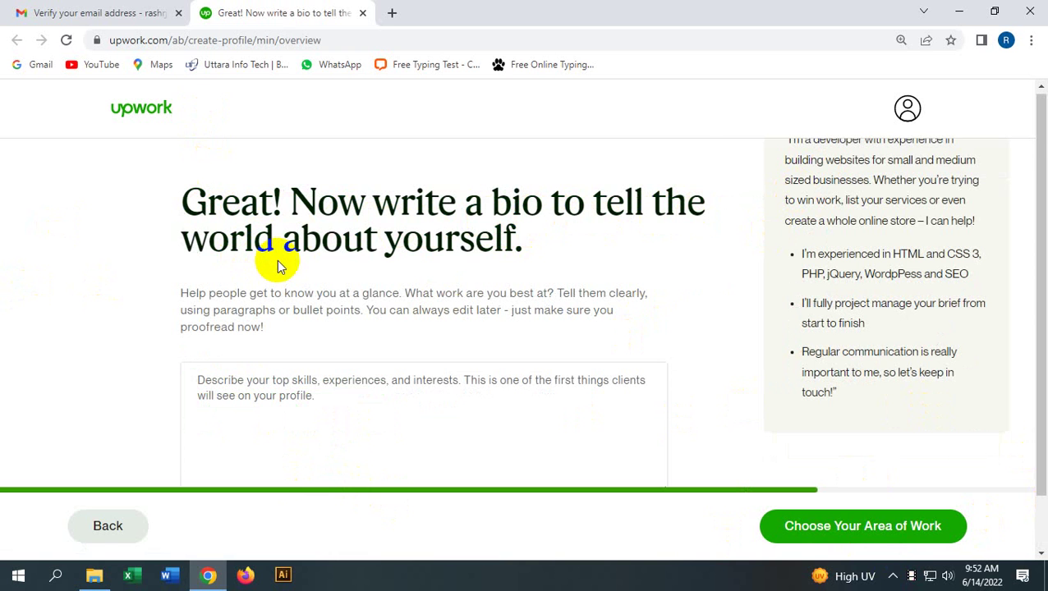
scroll(278, 266, down, 1)
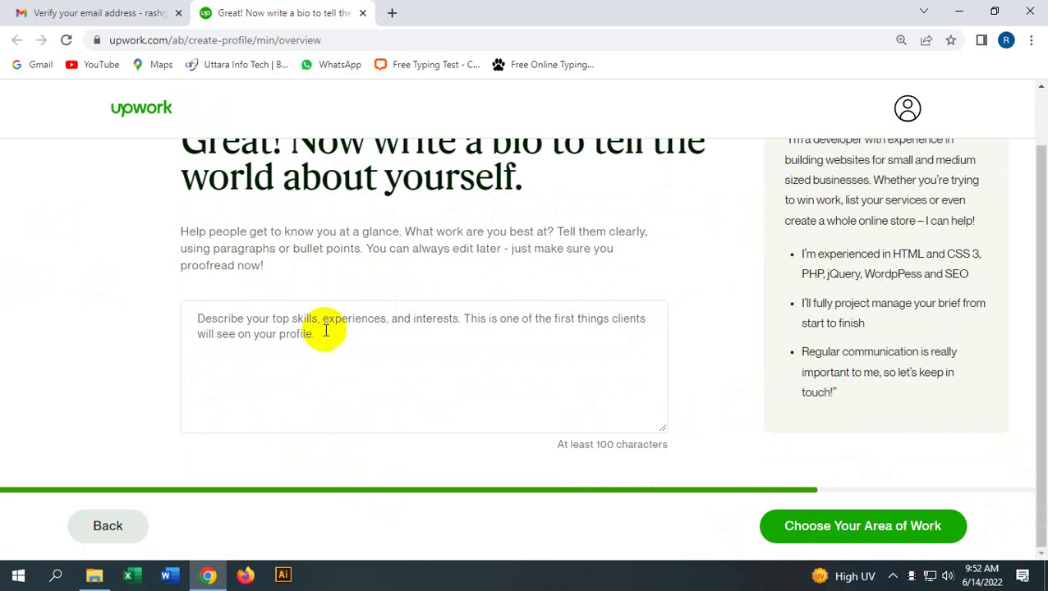
click(238, 327)
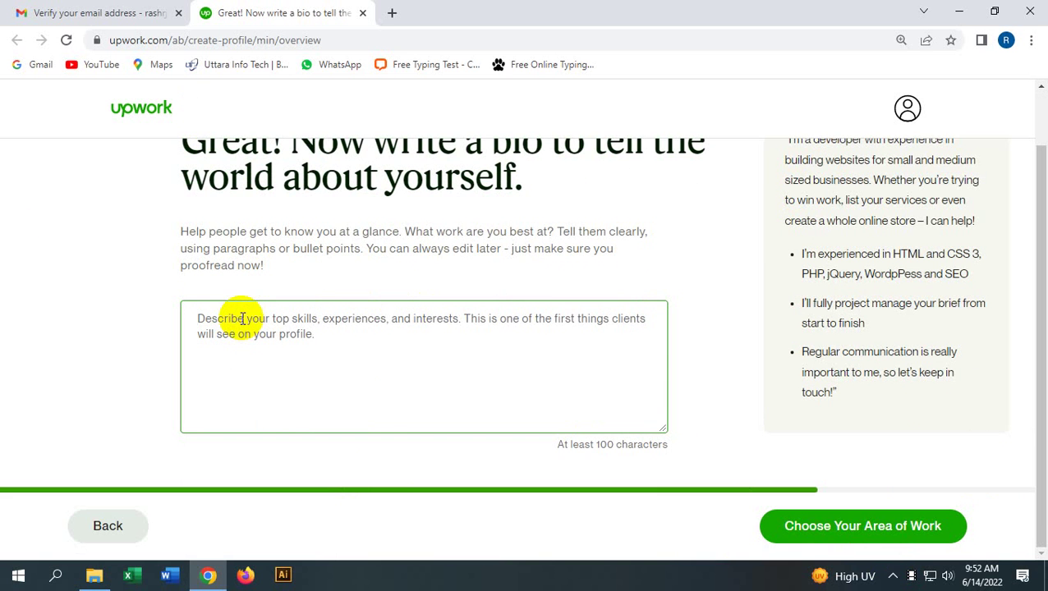
click(96, 579)
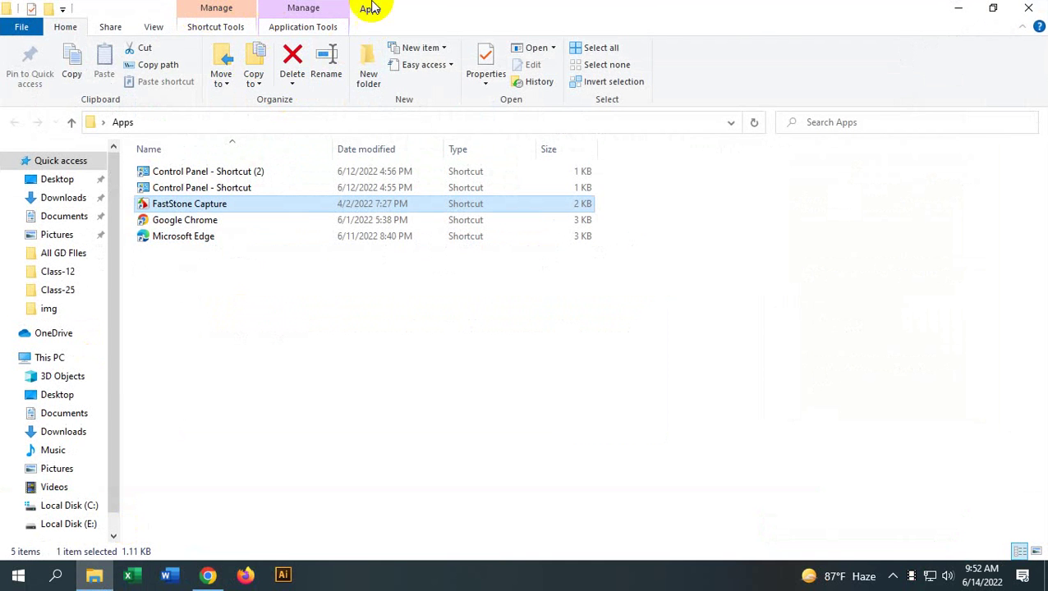
click(1029, 9)
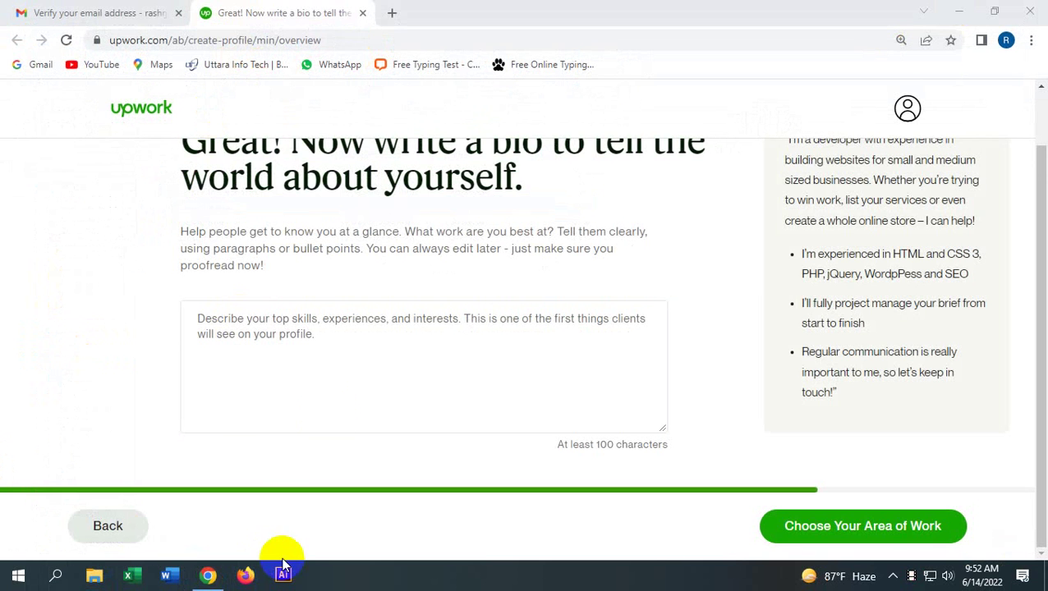
click(391, 13)
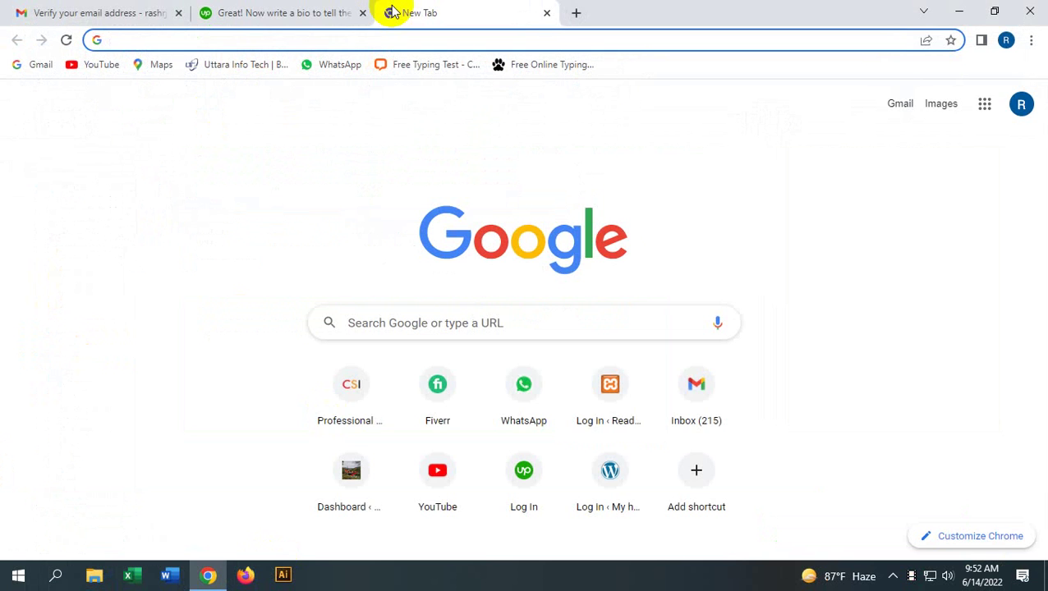
Step: Search Google for 'lorem ipsum', open lipsum.com, and select its opening passage
text(lore)
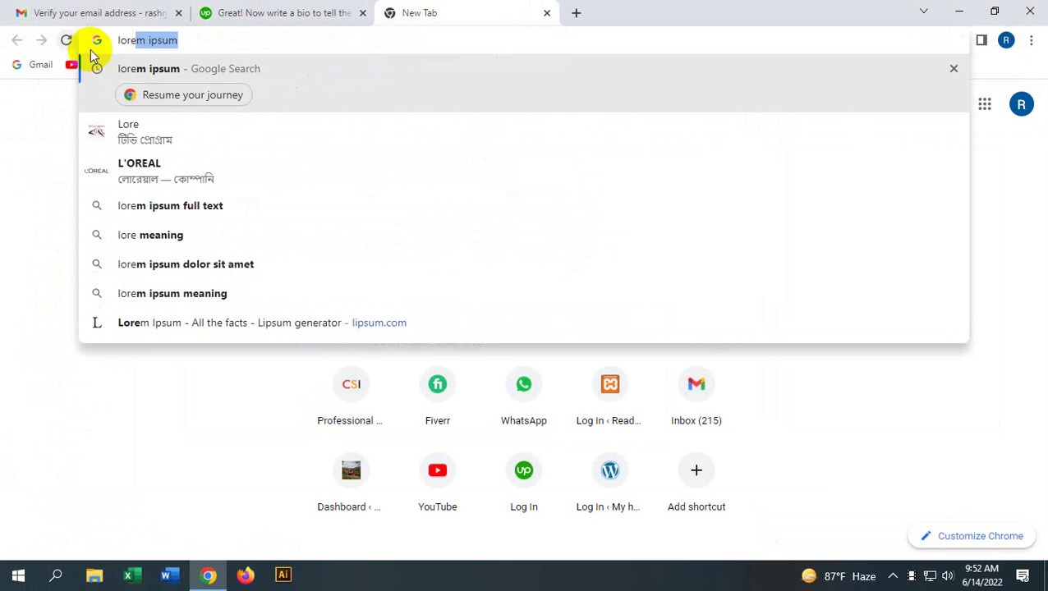
key(Return)
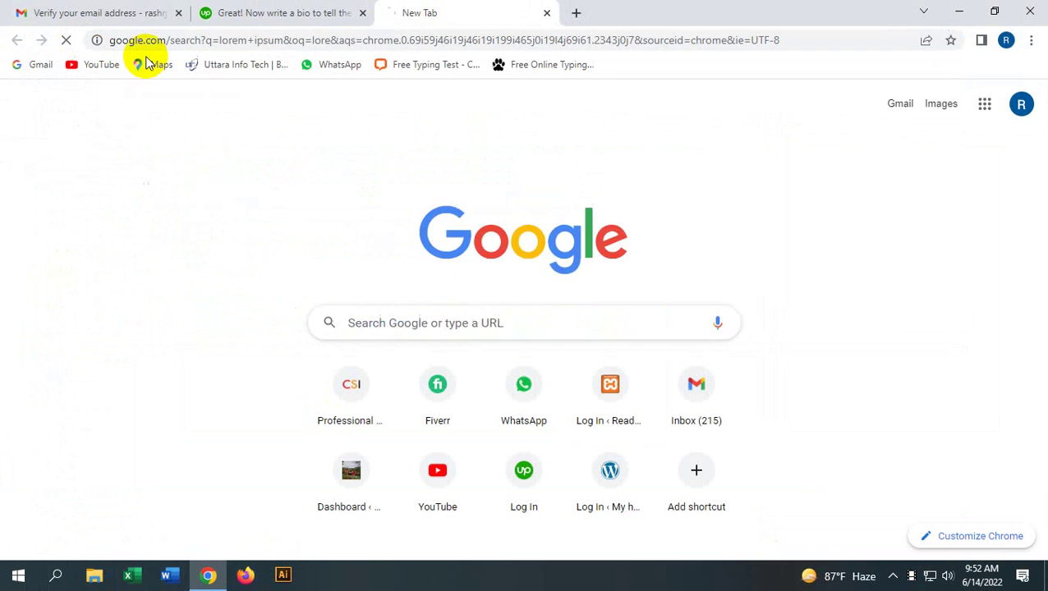
click(182, 257)
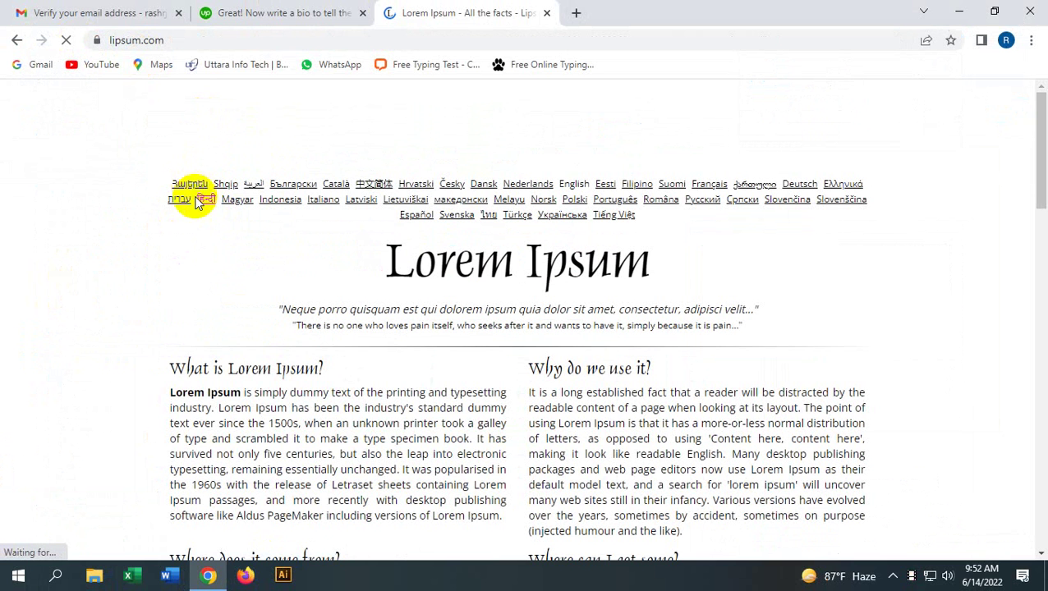
drag(170, 393, 472, 438)
key(ctrl+c)
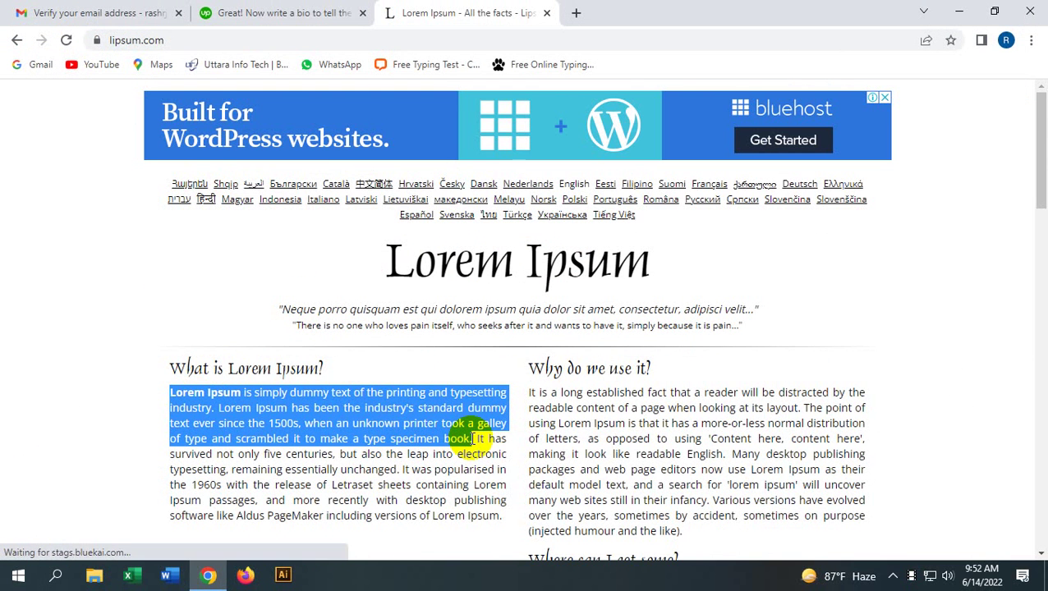
Step: Paste the Lorem Ipsum passage into the Upwork bio and continue to area of work
click(267, 9)
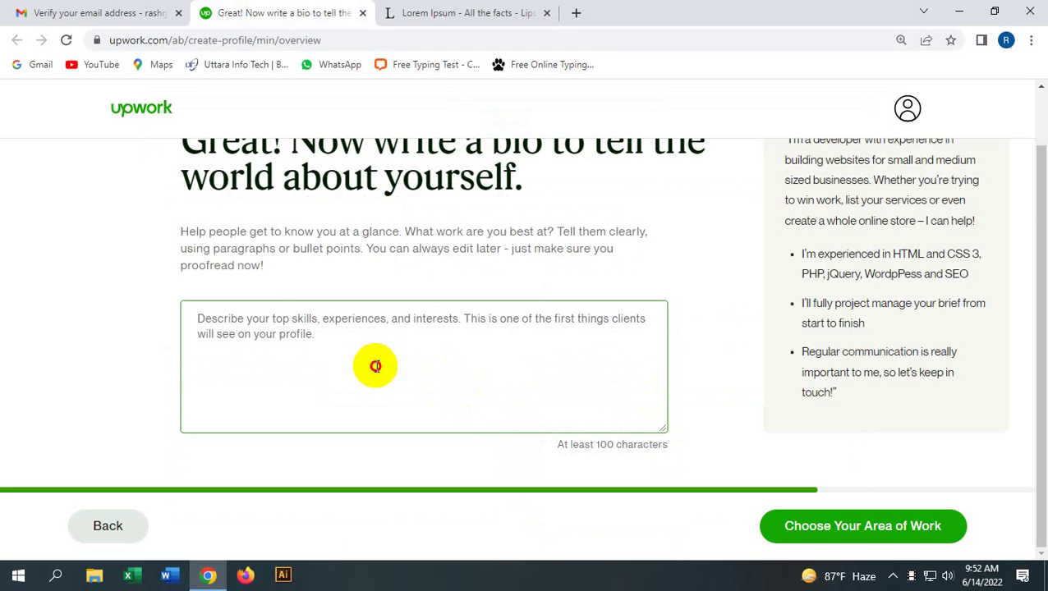
key(ctrl+v)
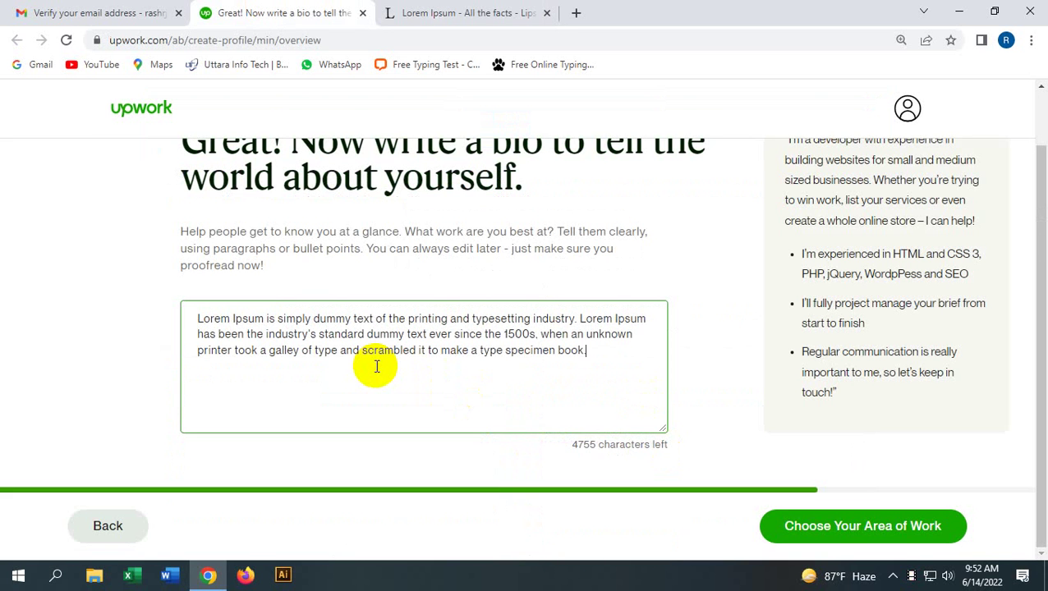
click(882, 534)
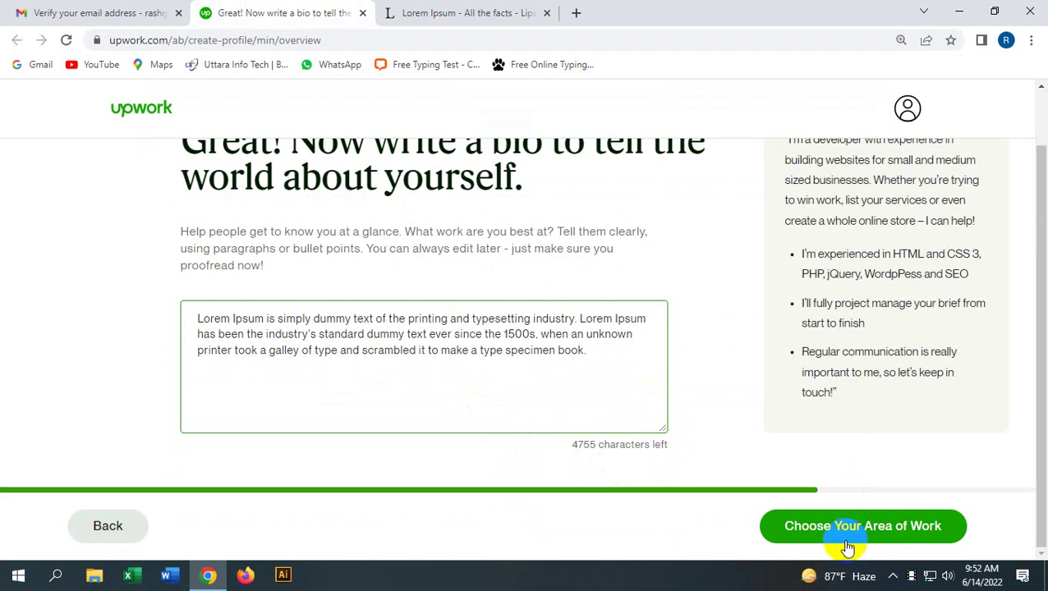
click(843, 533)
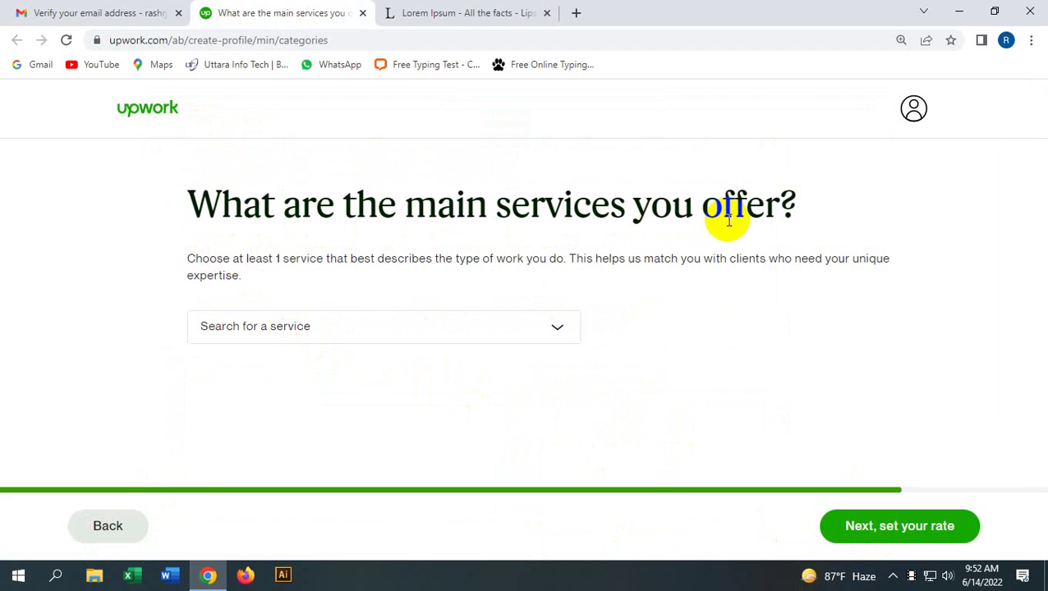
Step: Pick Branding & Logo Design and Graphic, Editorial & Presentation Design under Design & Creative, then continue
click(428, 326)
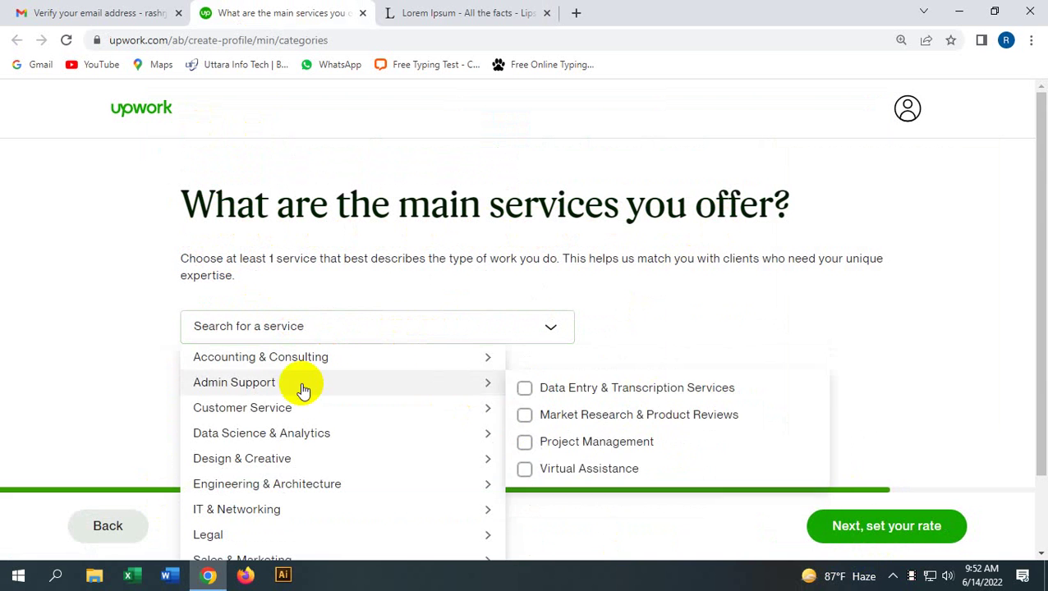
scroll(295, 419, down, 1)
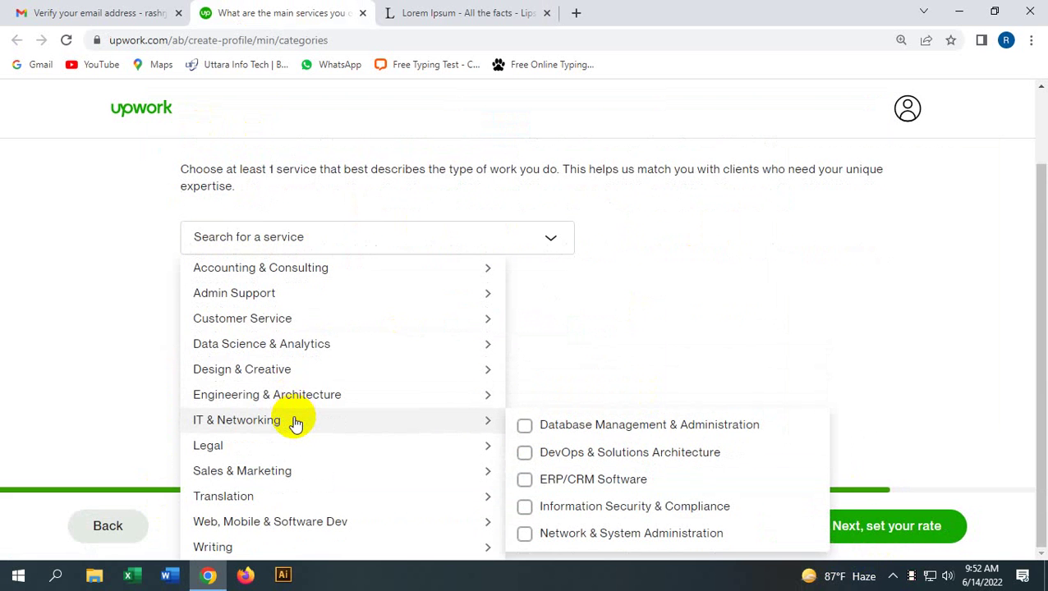
mouse_move(287, 377)
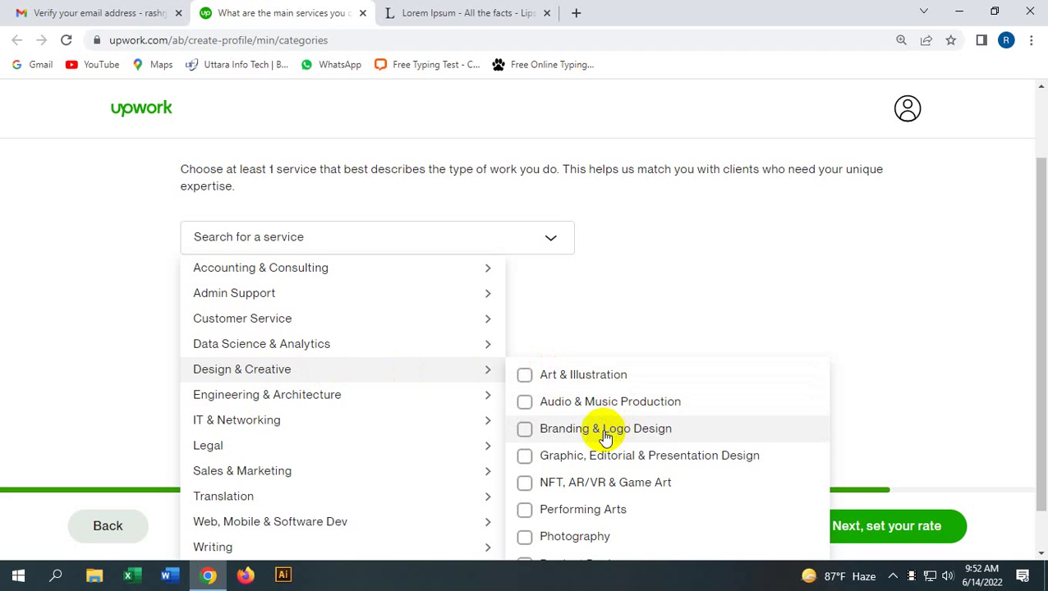
scroll(604, 435, down, 1)
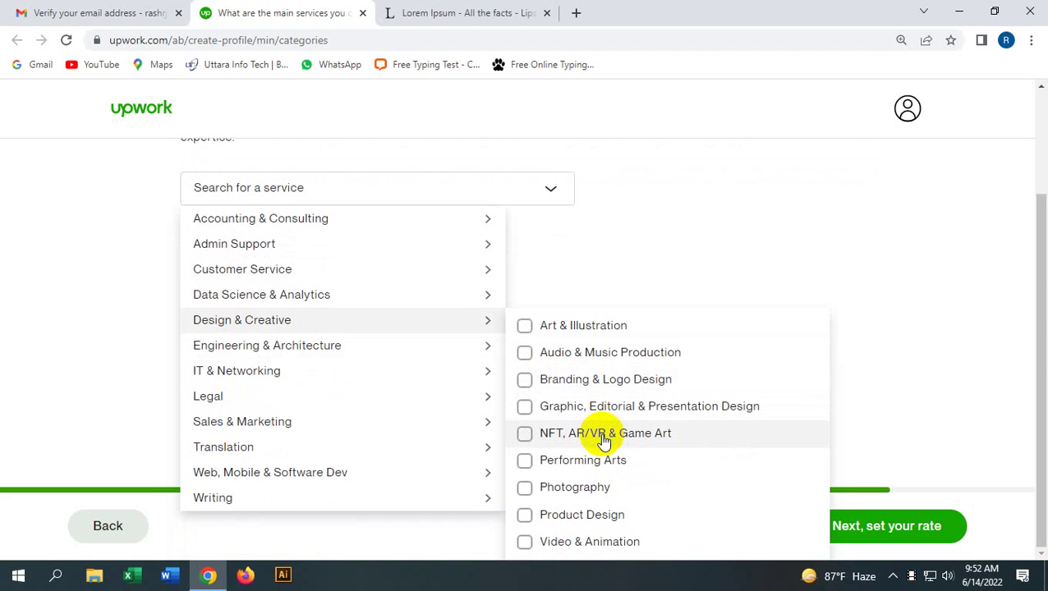
click(526, 381)
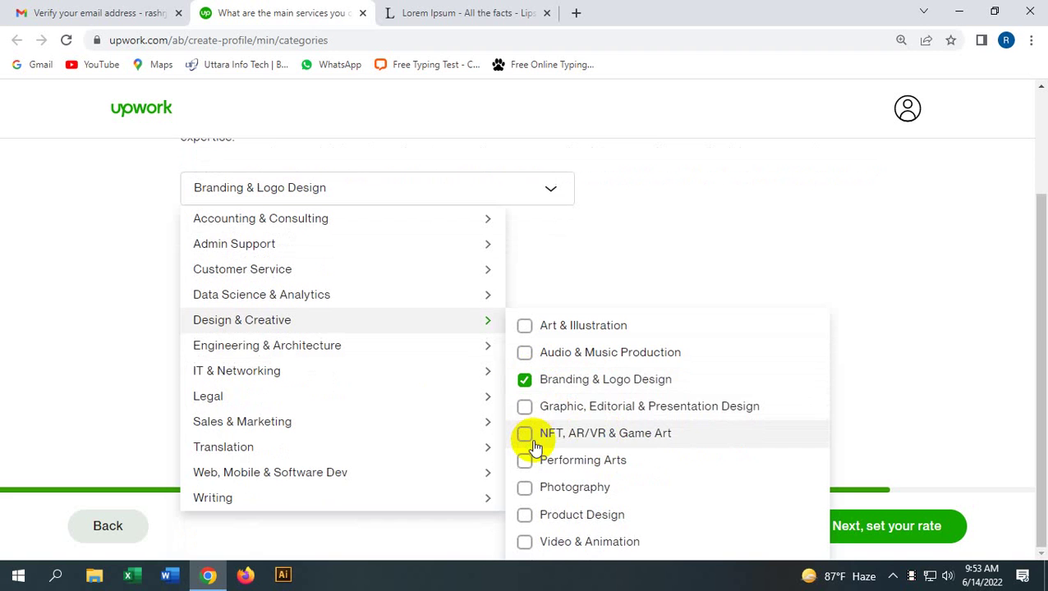
click(526, 415)
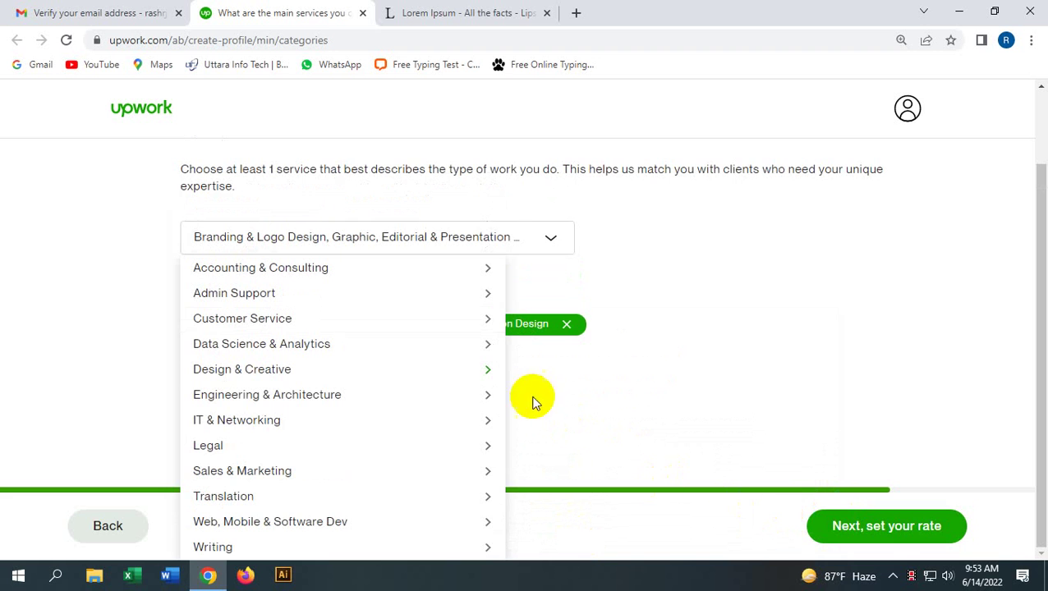
click(631, 366)
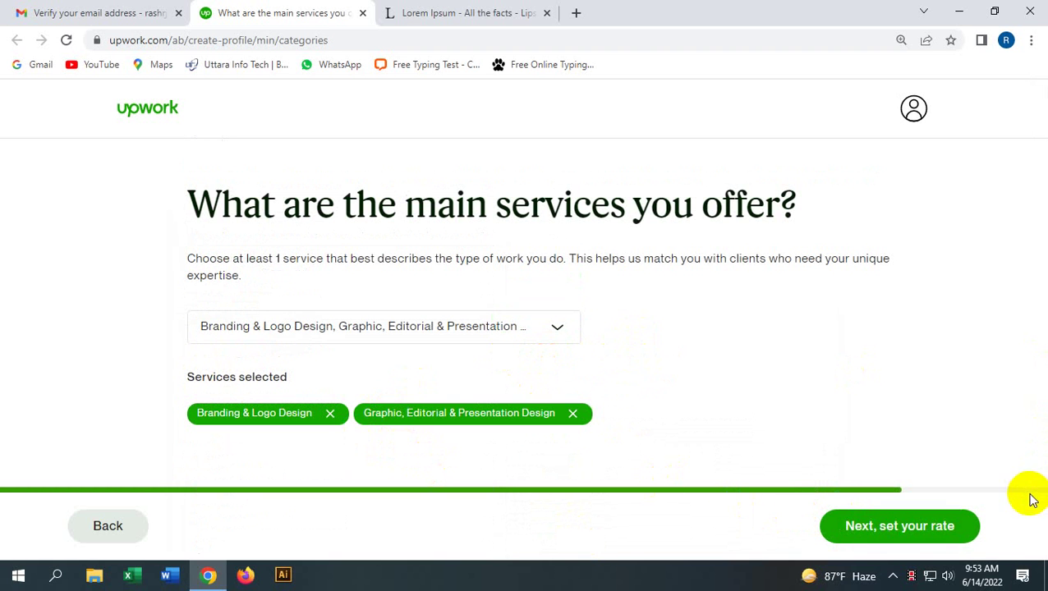
click(965, 532)
click(855, 531)
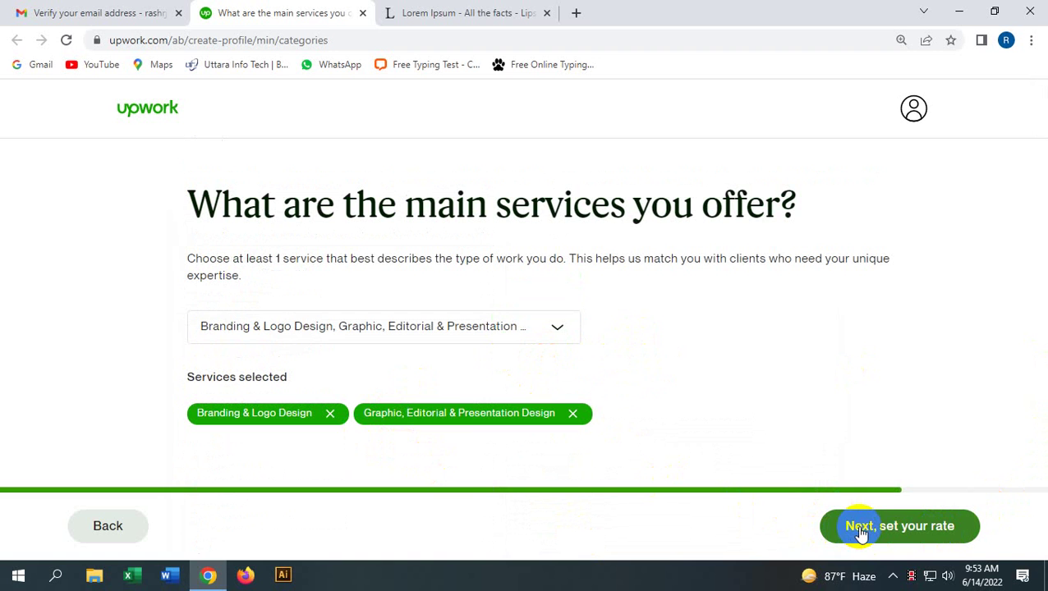
Step: Move on to the hourly rate page and review its fee breakdown
click(864, 532)
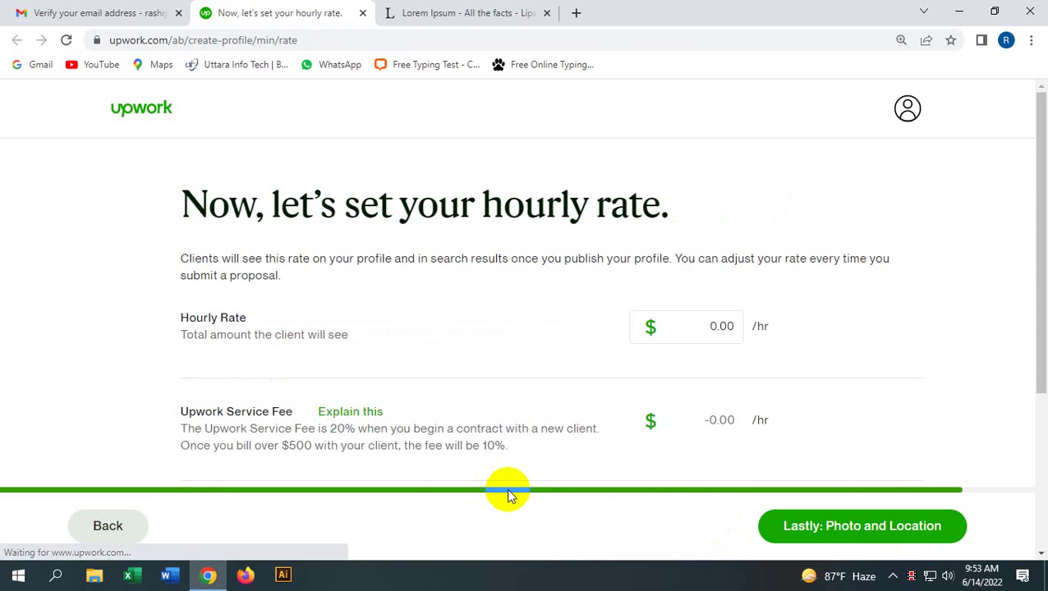
scroll(277, 349, down, 2)
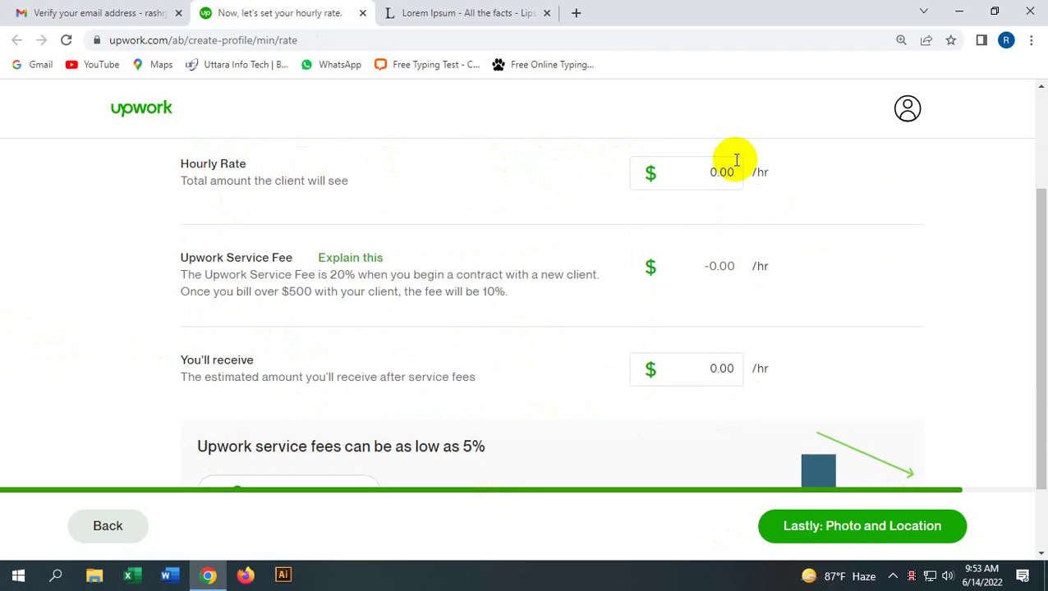
scroll(561, 329, up, 2)
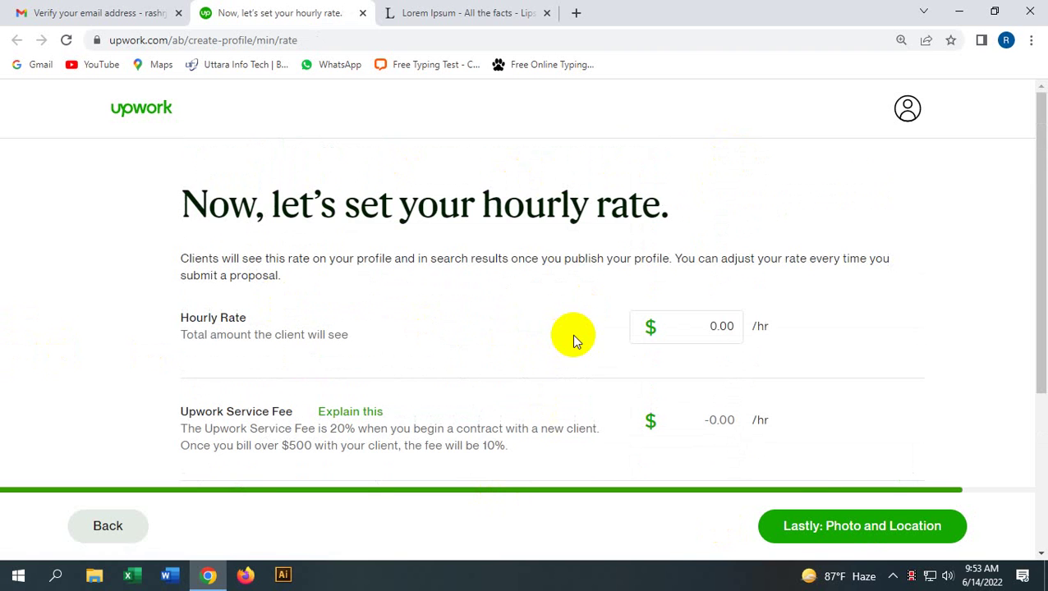
scroll(572, 337, down, 1)
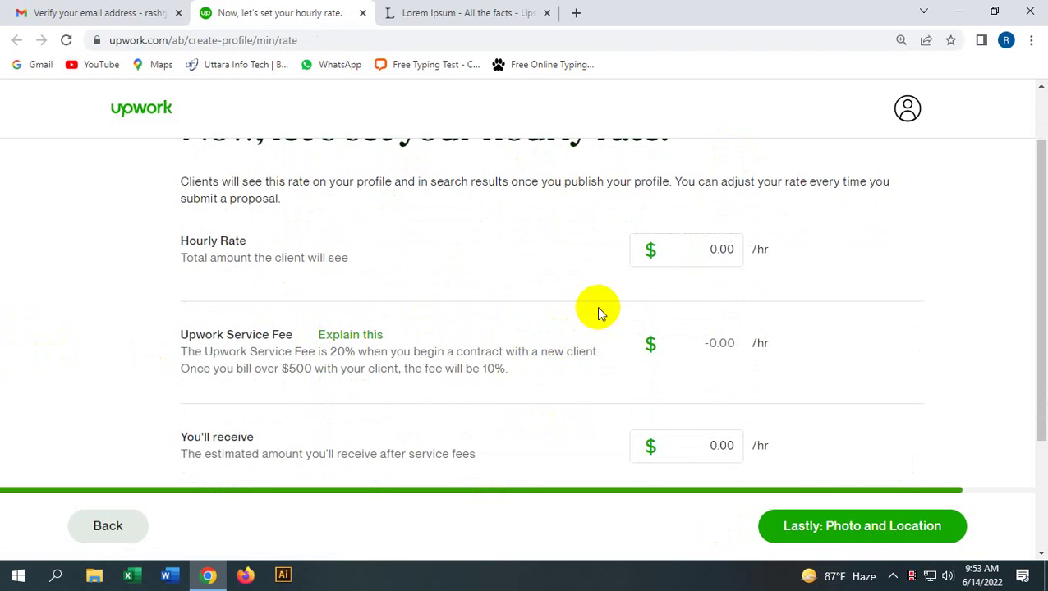
scroll(254, 275, down, 1)
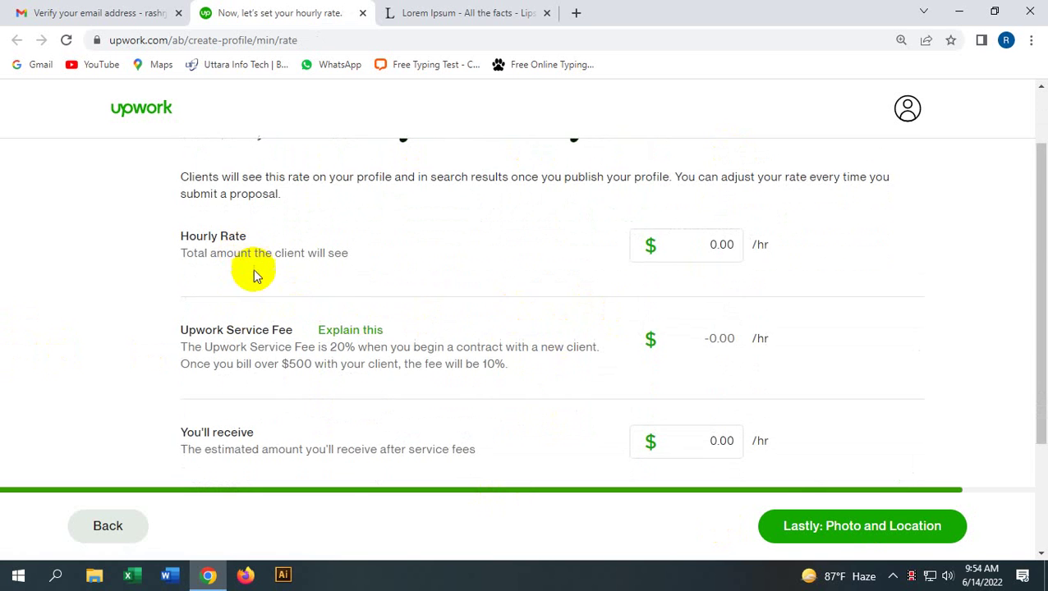
scroll(253, 274, down, 1)
scroll(328, 335, up, 3)
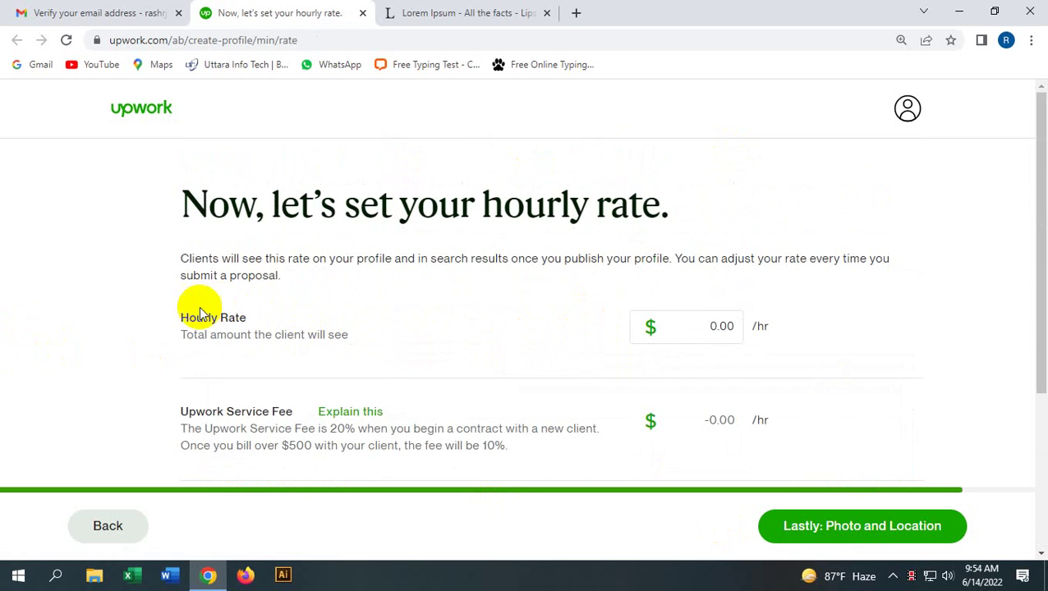
scroll(200, 314, down, 2)
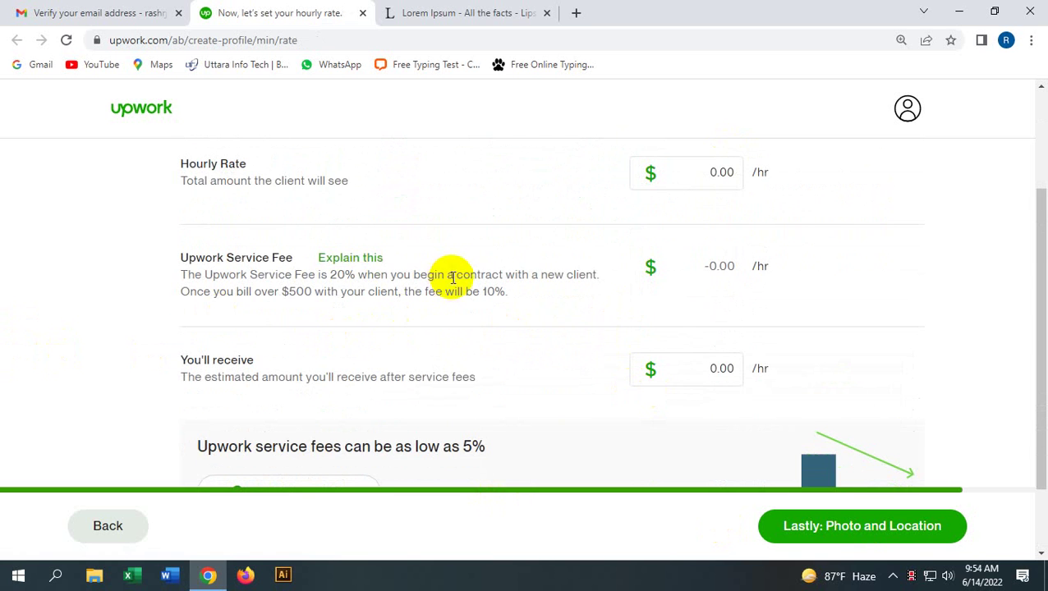
scroll(480, 320, up, 1)
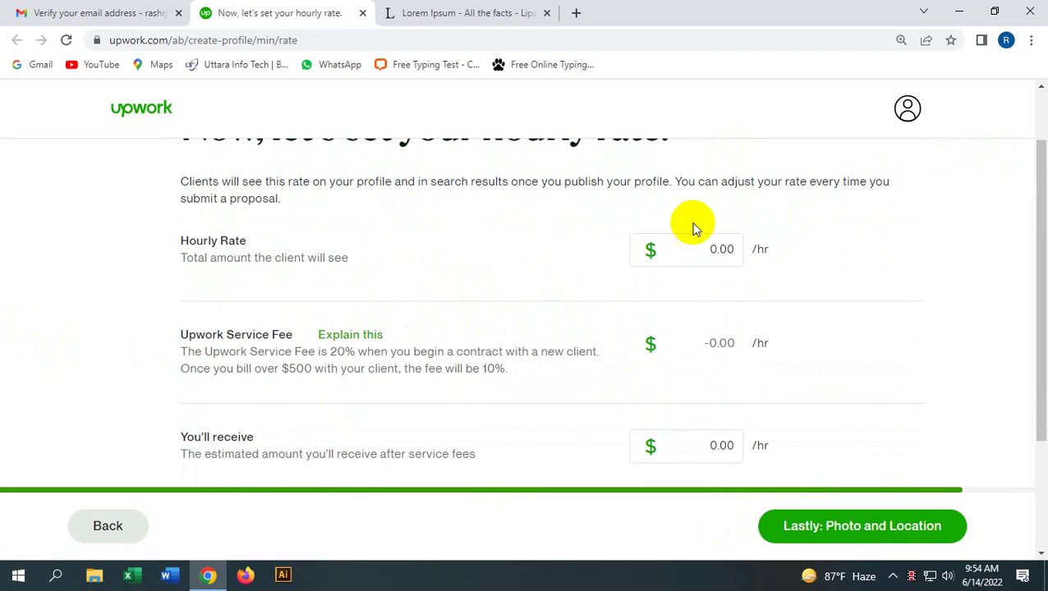
Step: Set the hourly rate to 5.00 and continue to photo and location
click(717, 250)
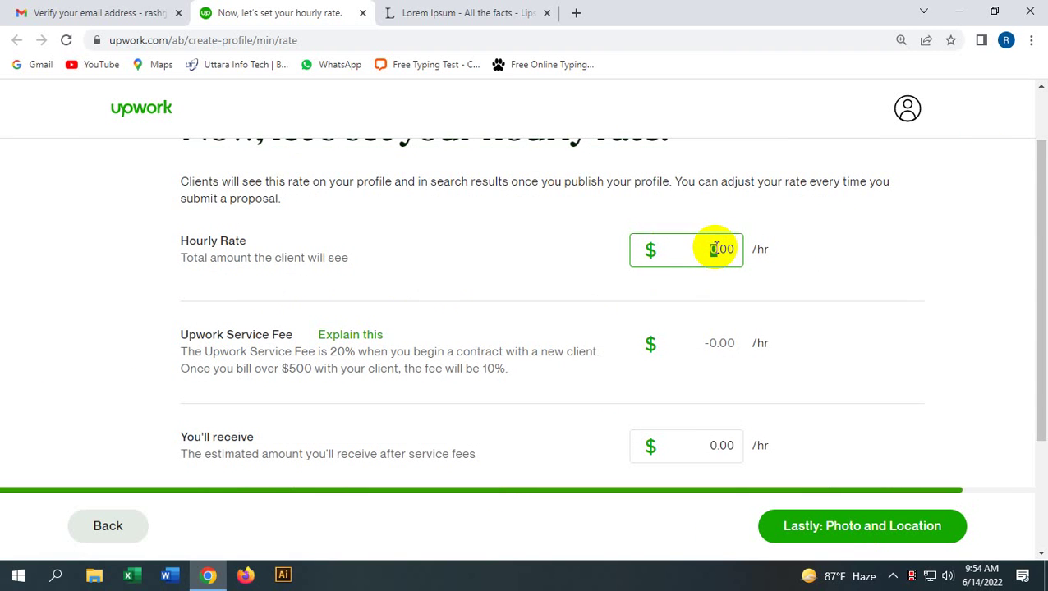
text(56)
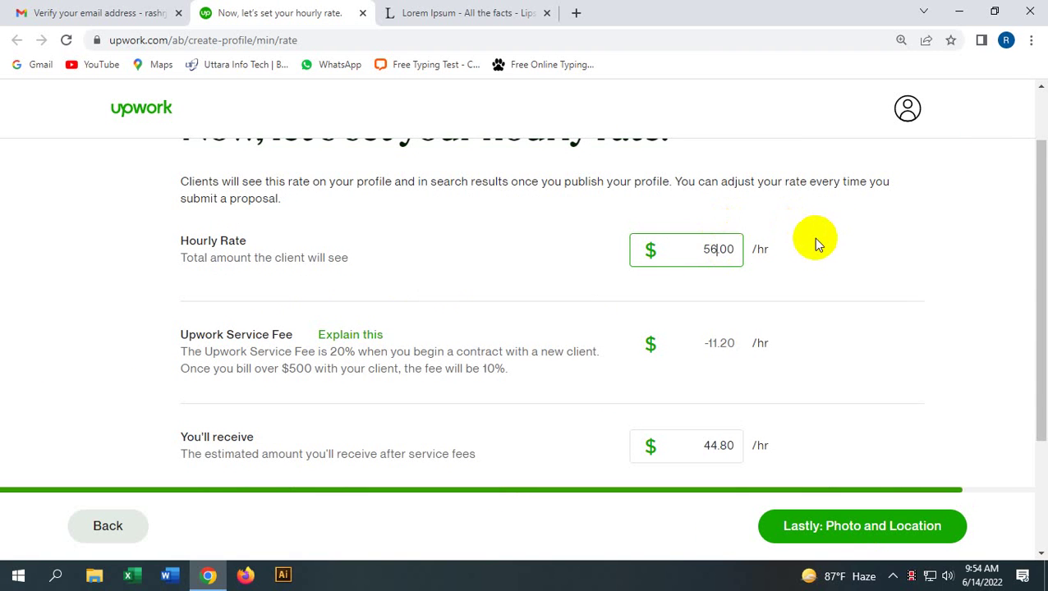
key(BackSpace)
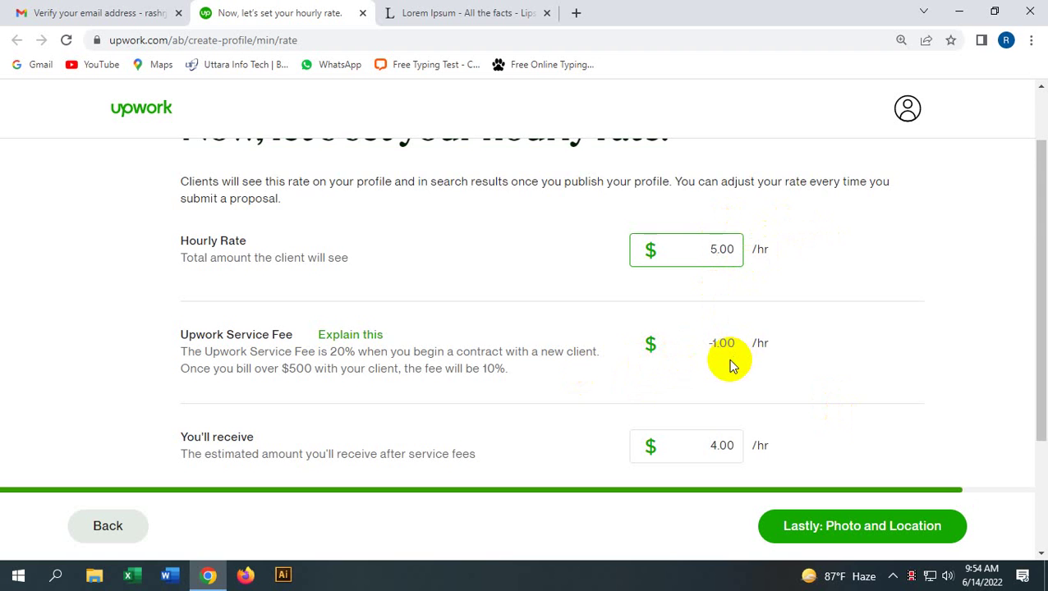
scroll(722, 357, down, 2)
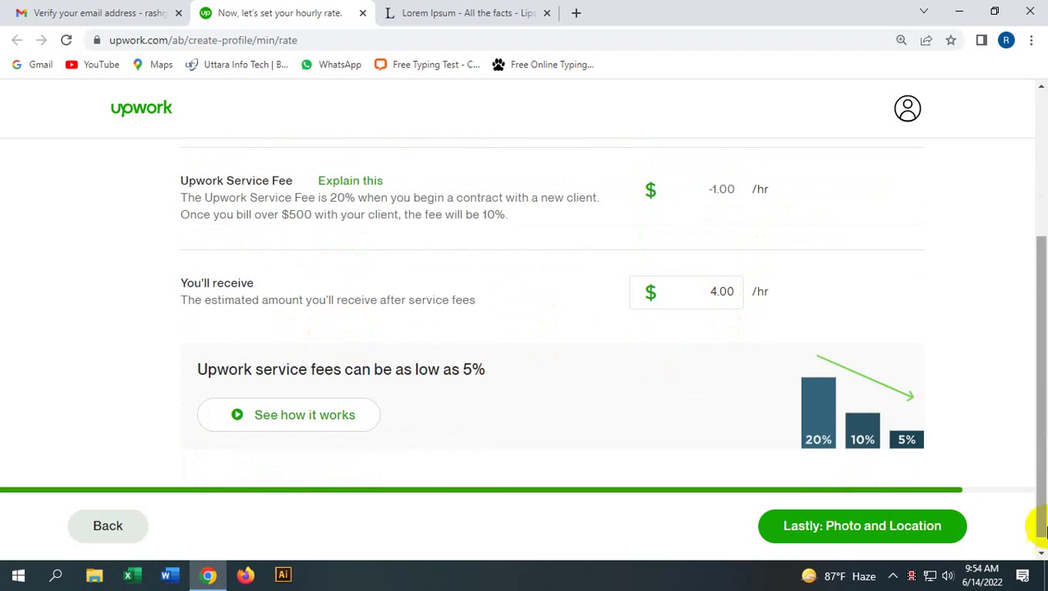
scroll(733, 431, down, 1)
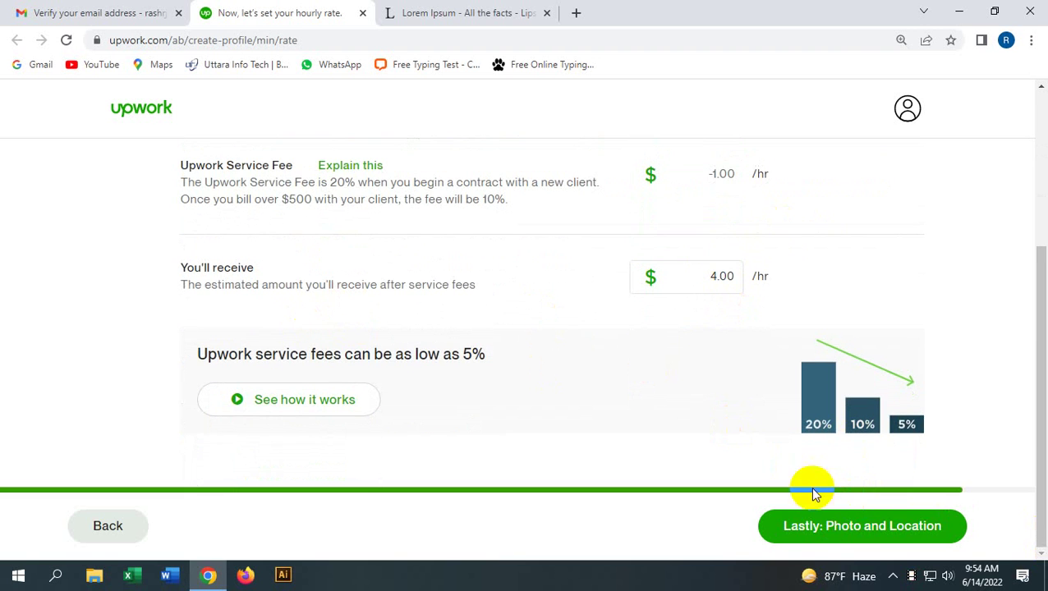
click(825, 527)
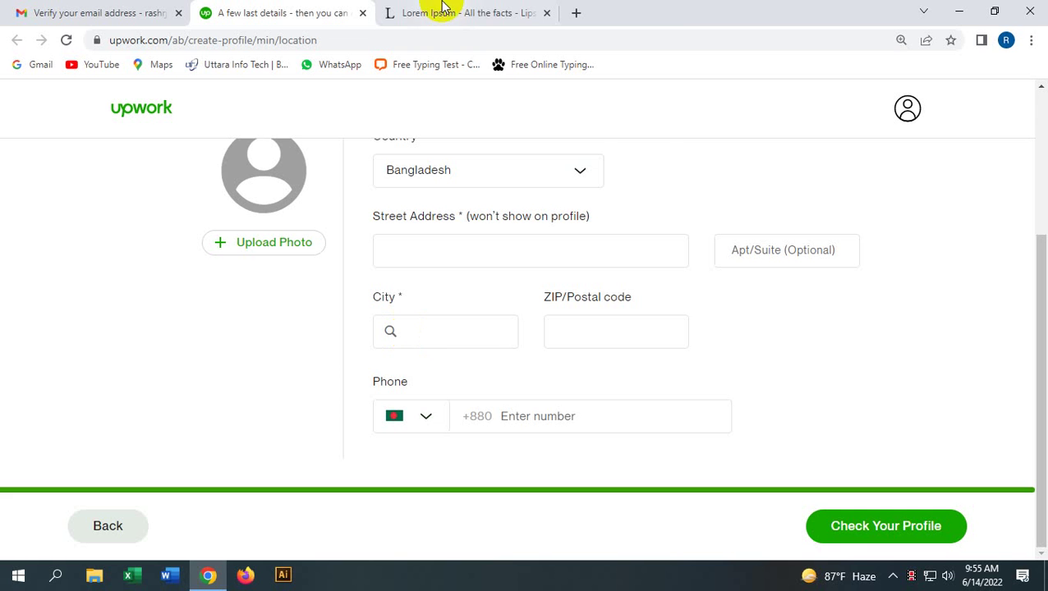
Step: Leave street address, apartment, city and postal code empty and attempt to continue, surfacing the required-field errors
scroll(467, 242, up, 3)
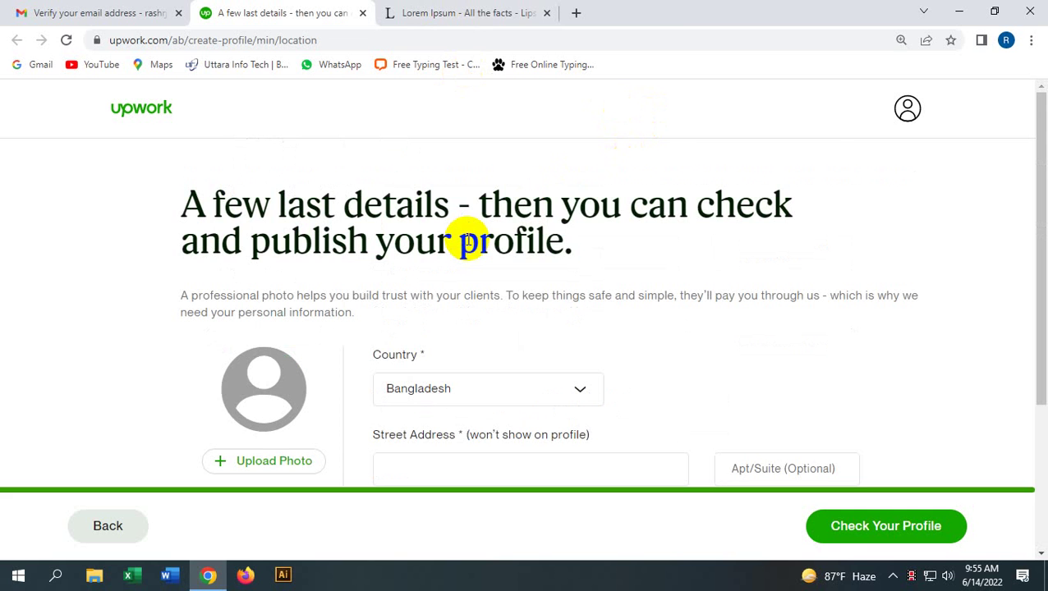
scroll(394, 341, down, 2)
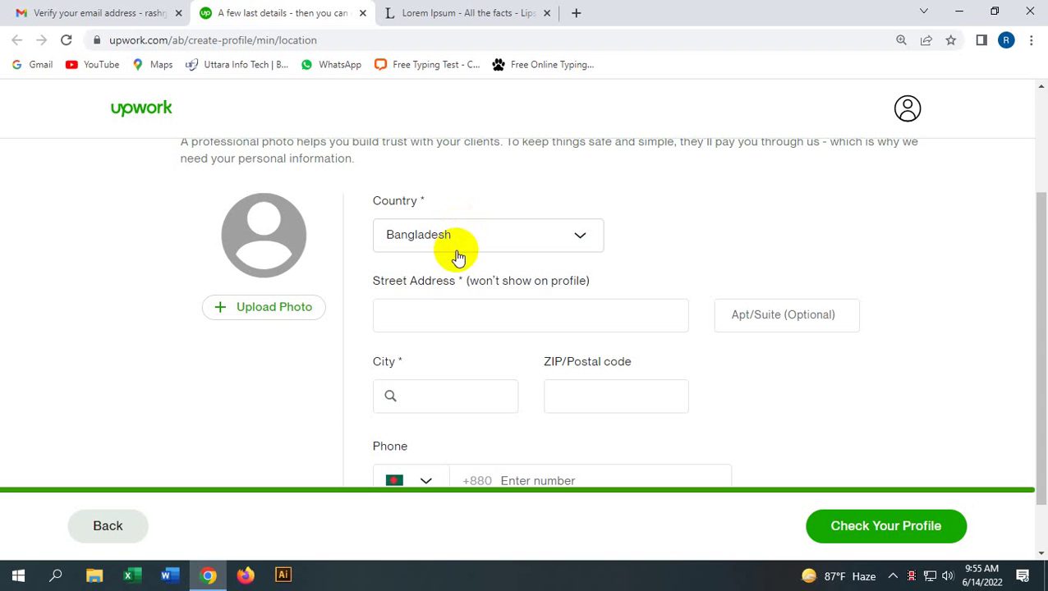
click(405, 318)
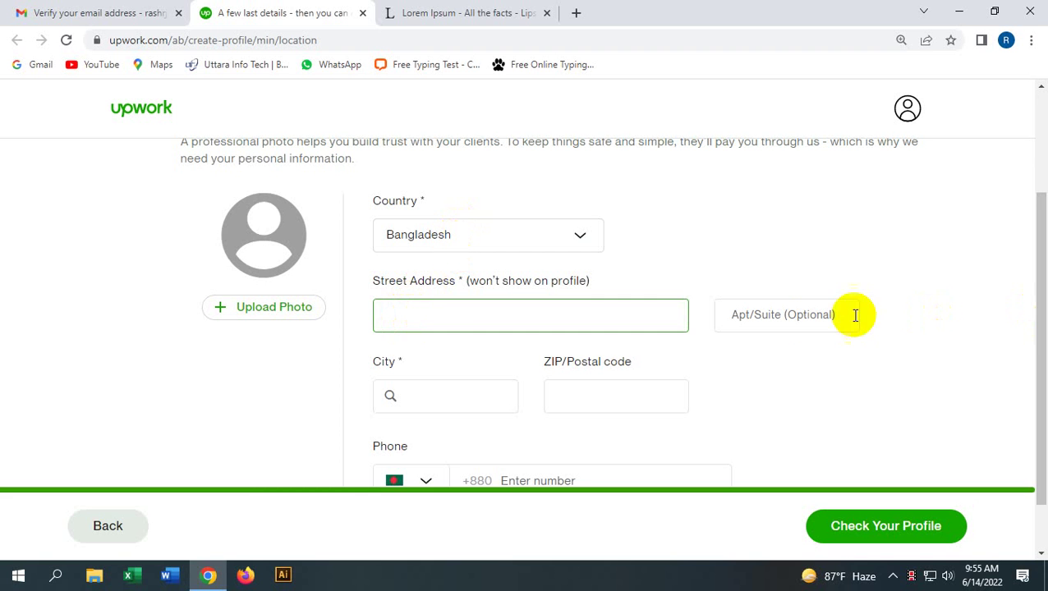
click(810, 323)
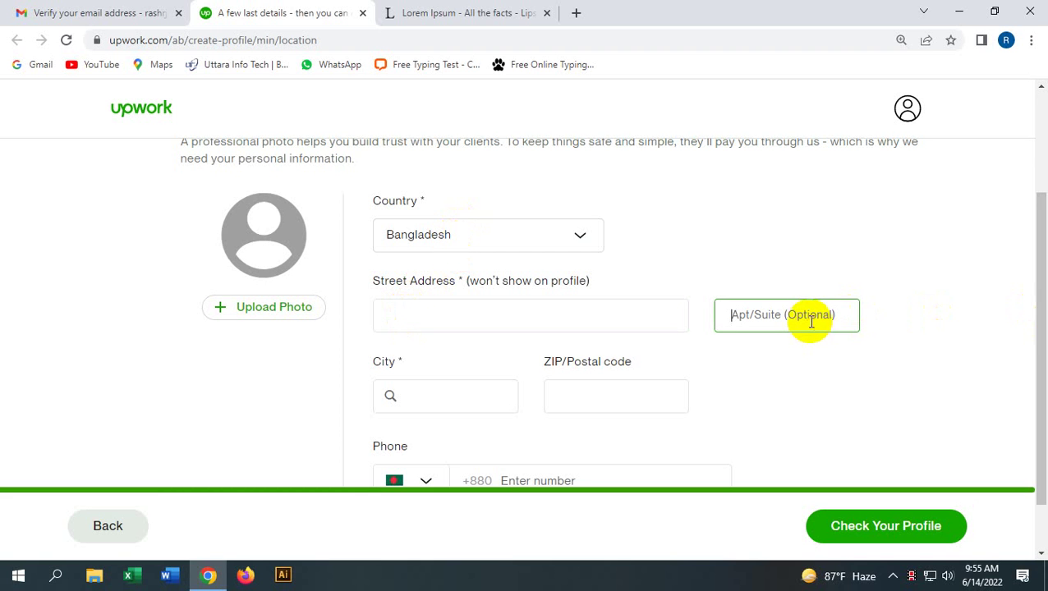
scroll(797, 324, down, 1)
click(418, 339)
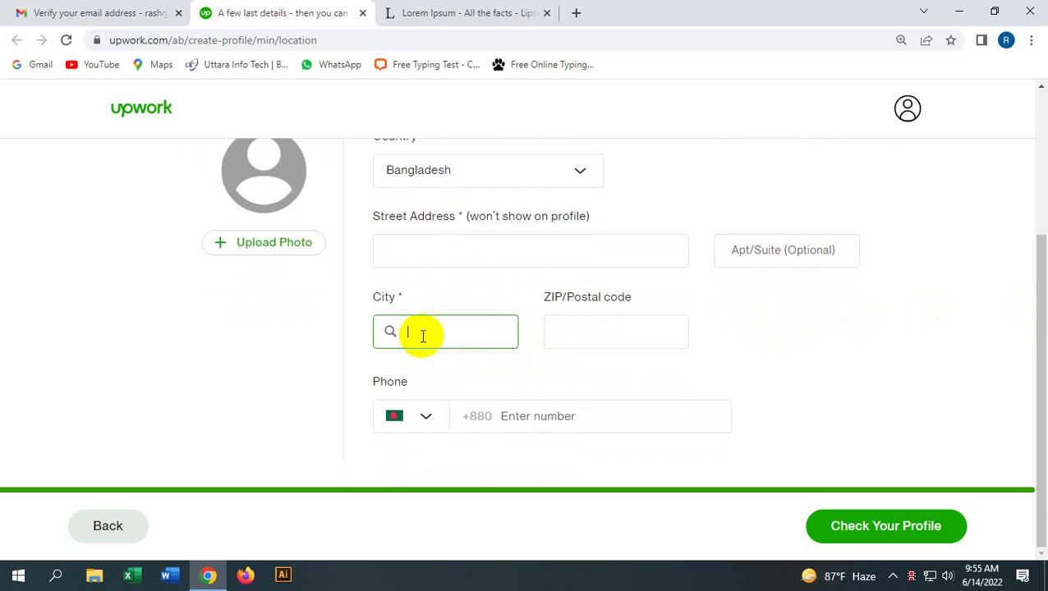
click(591, 332)
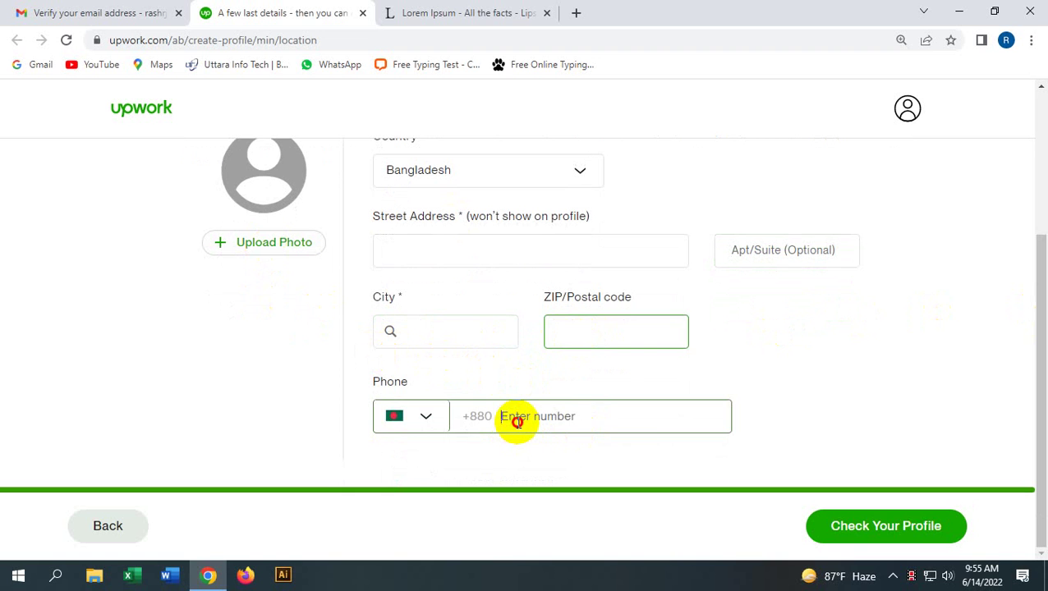
click(825, 523)
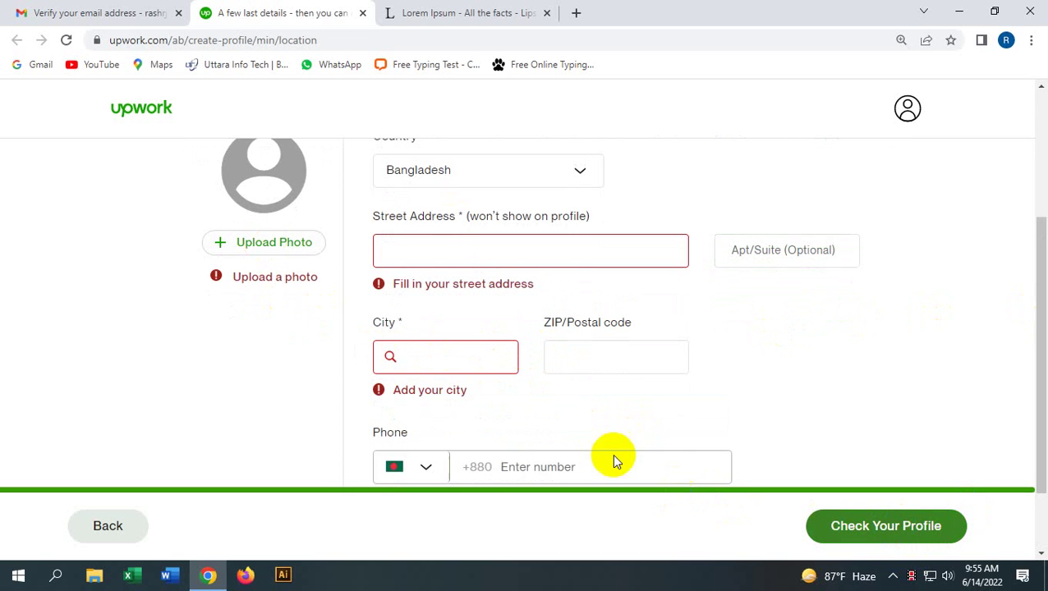
click(456, 254)
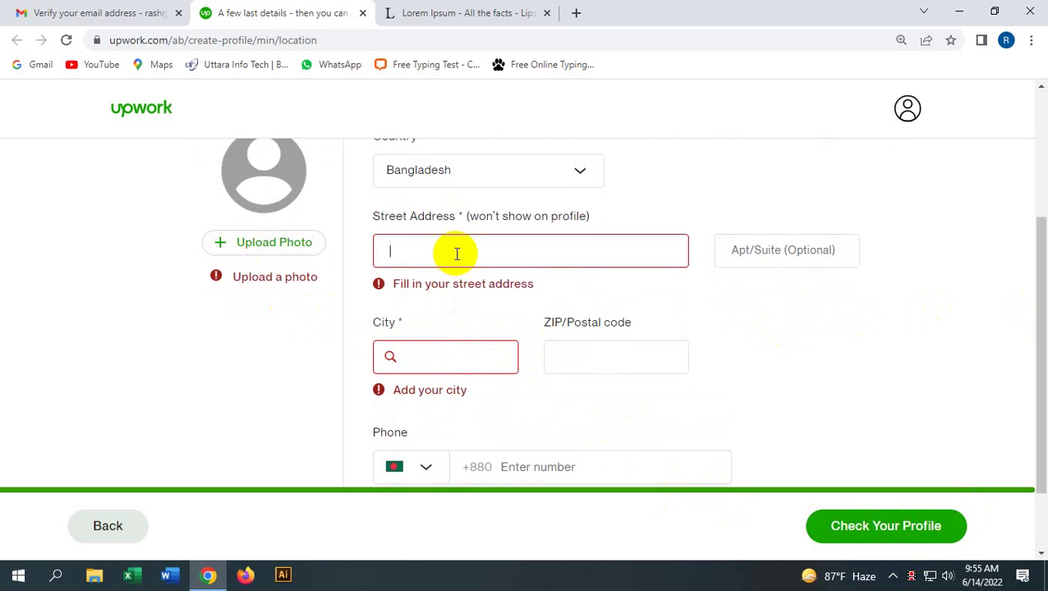
Step: Upload unnamed.jpg from Downloads as the profile photo and save it
click(243, 244)
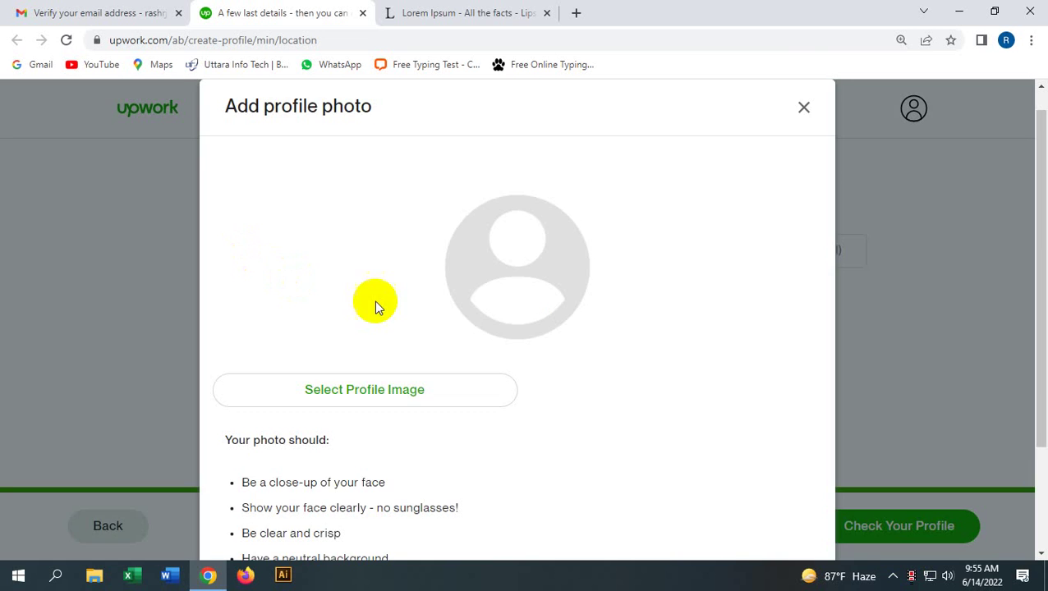
click(433, 389)
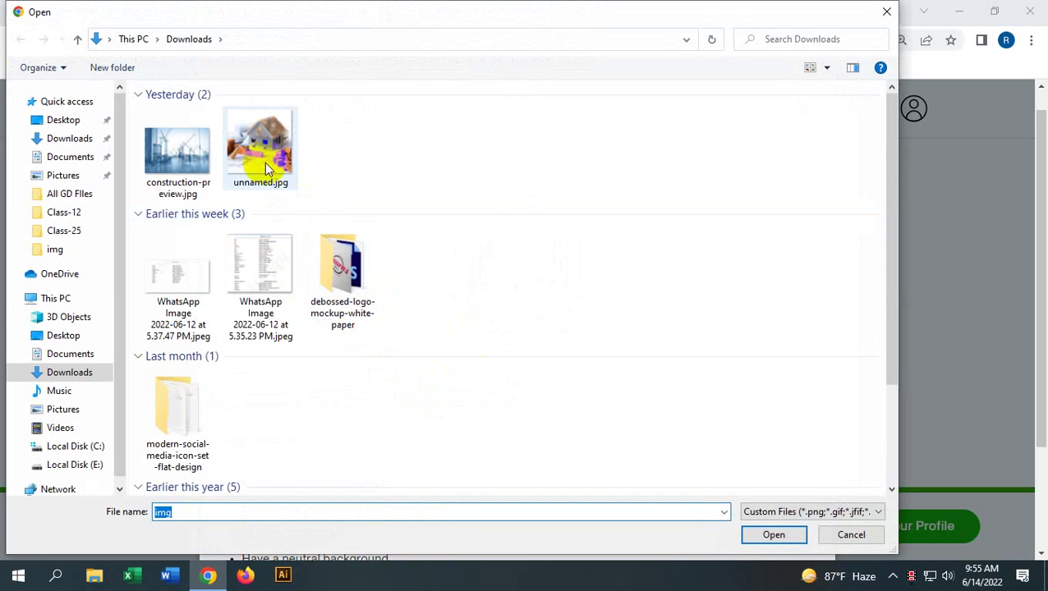
click(260, 147)
click(772, 534)
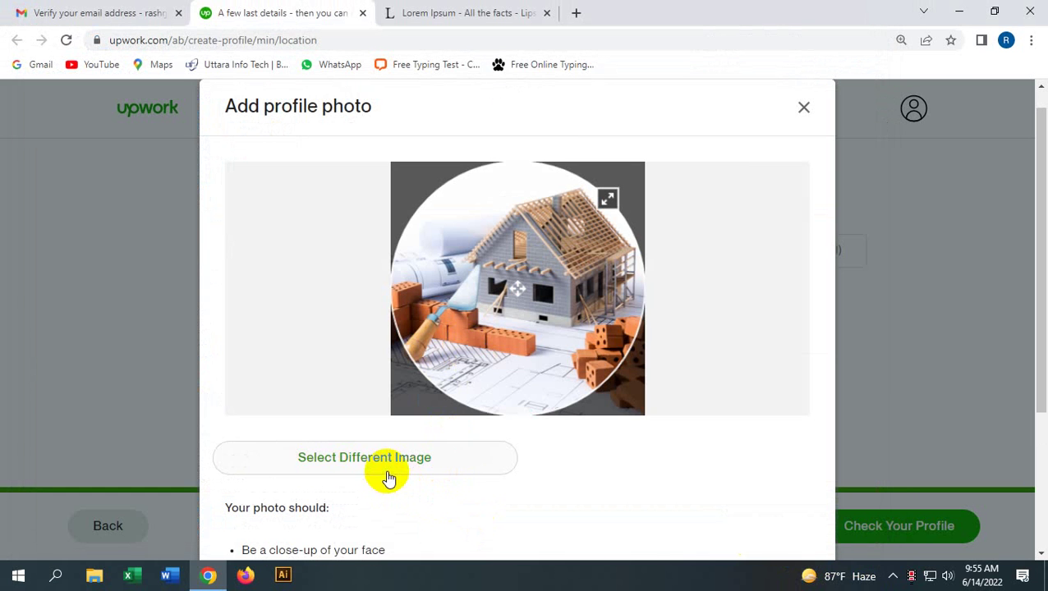
click(436, 465)
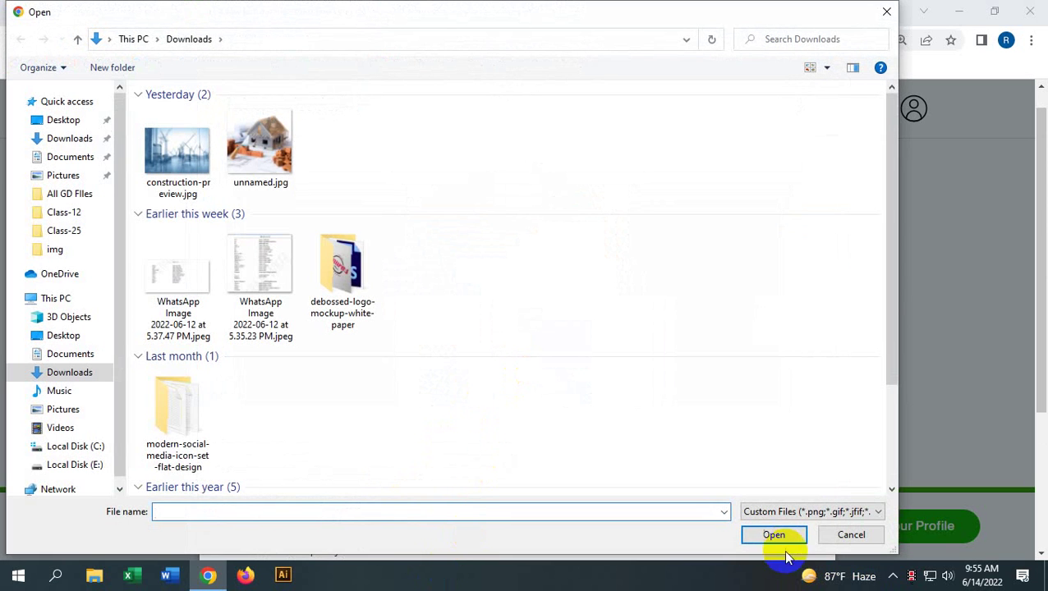
click(260, 145)
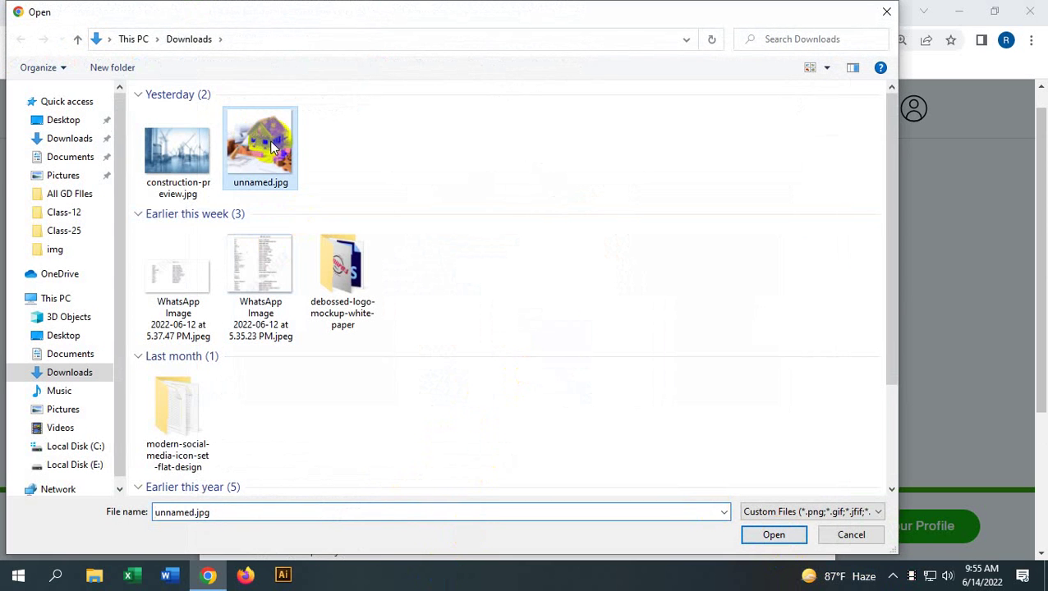
click(774, 535)
scroll(607, 427, down, 3)
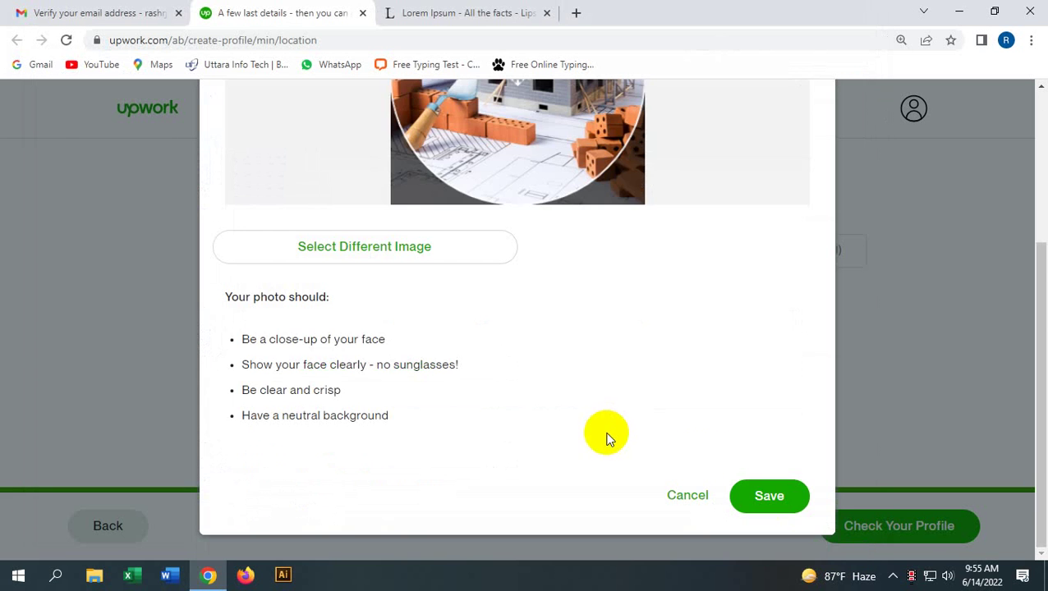
click(769, 495)
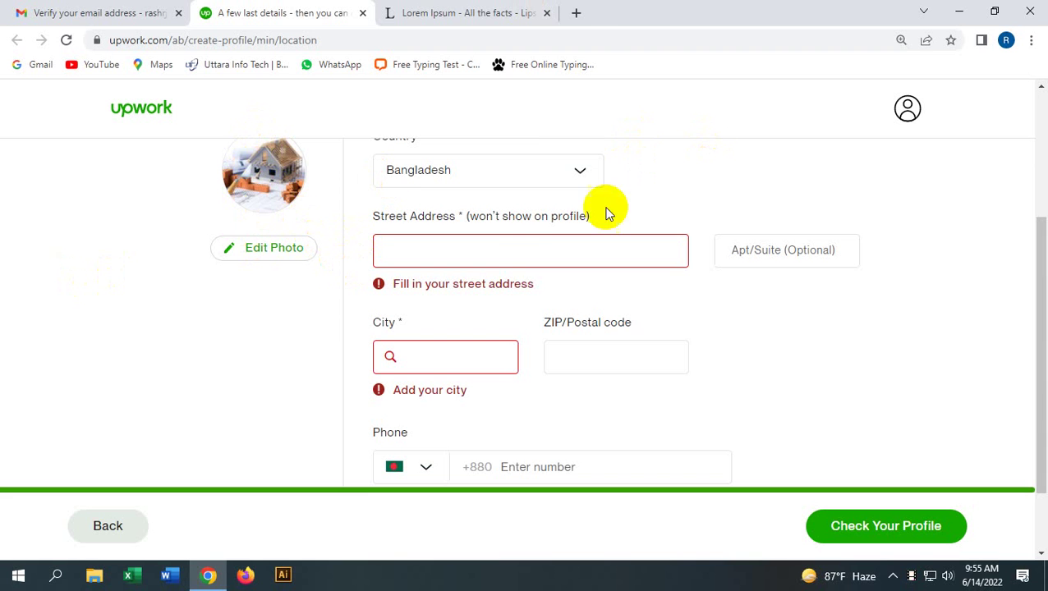
Step: Enter the street address, adding the area name to complete it
click(479, 254)
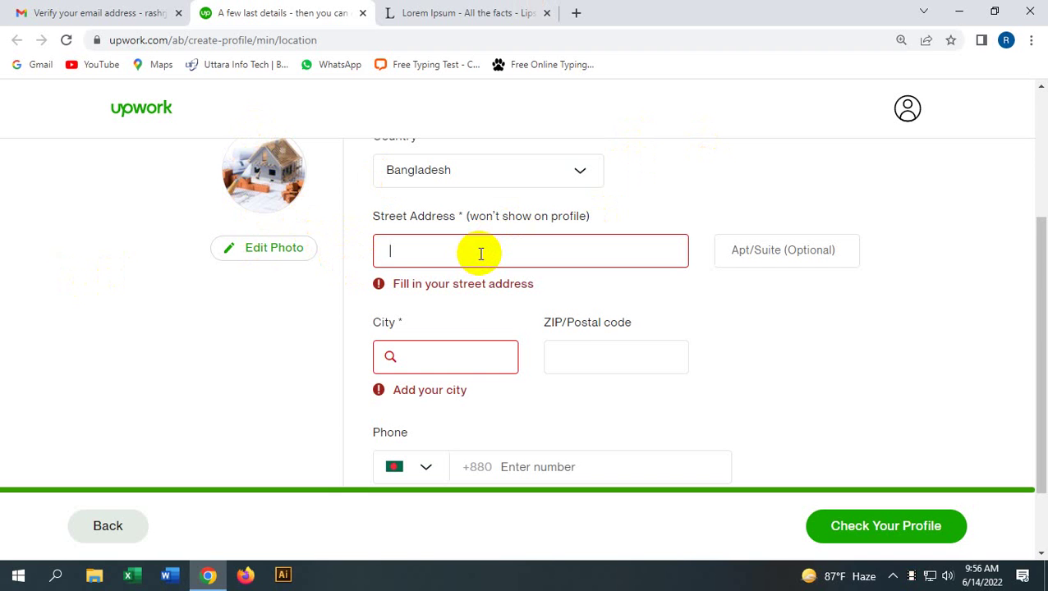
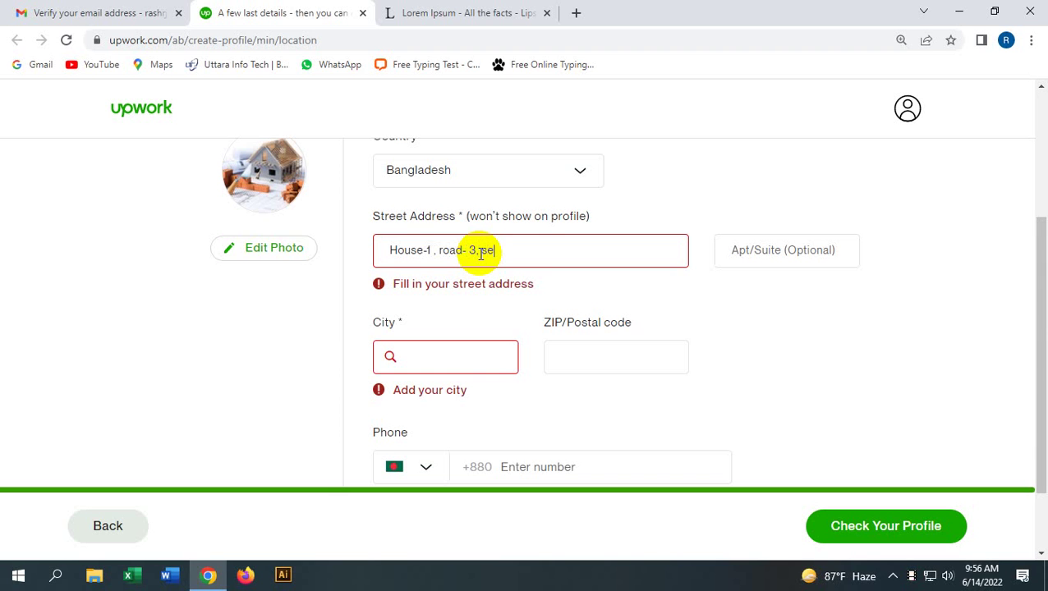
click(480, 253)
text(, )
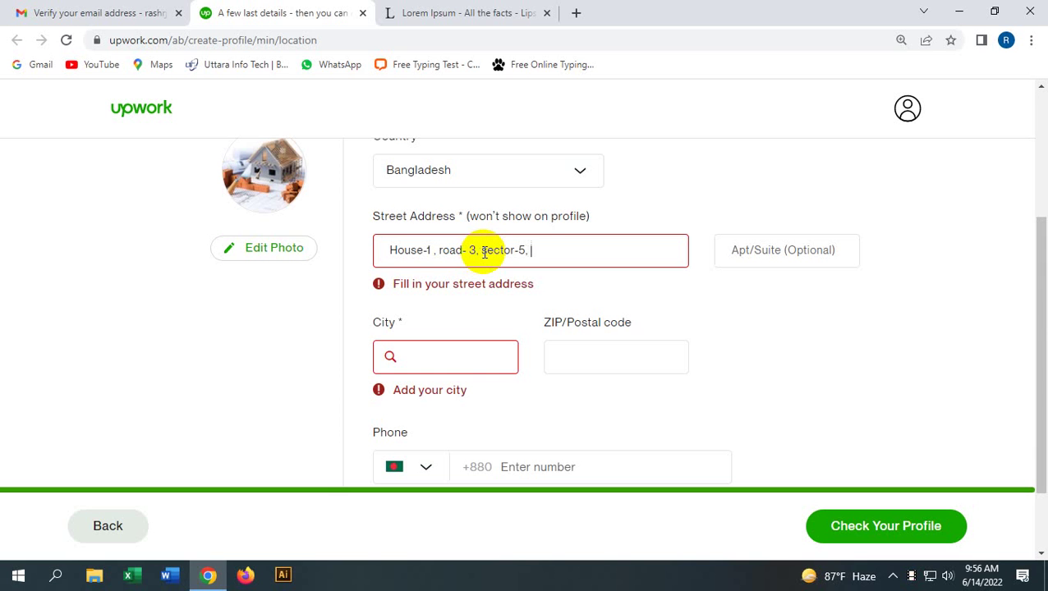
text(uttara)
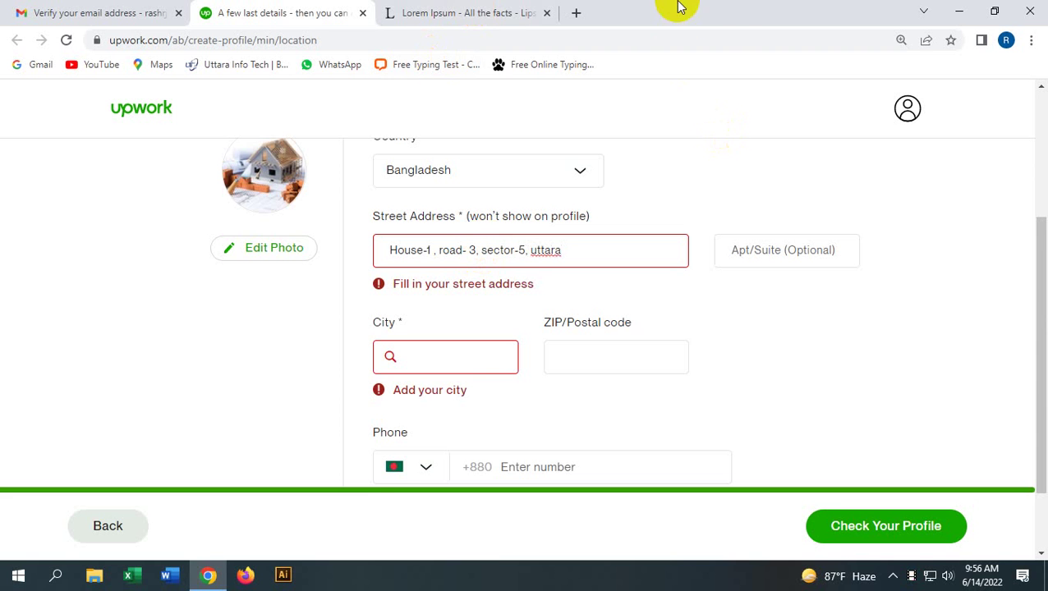
click(762, 259)
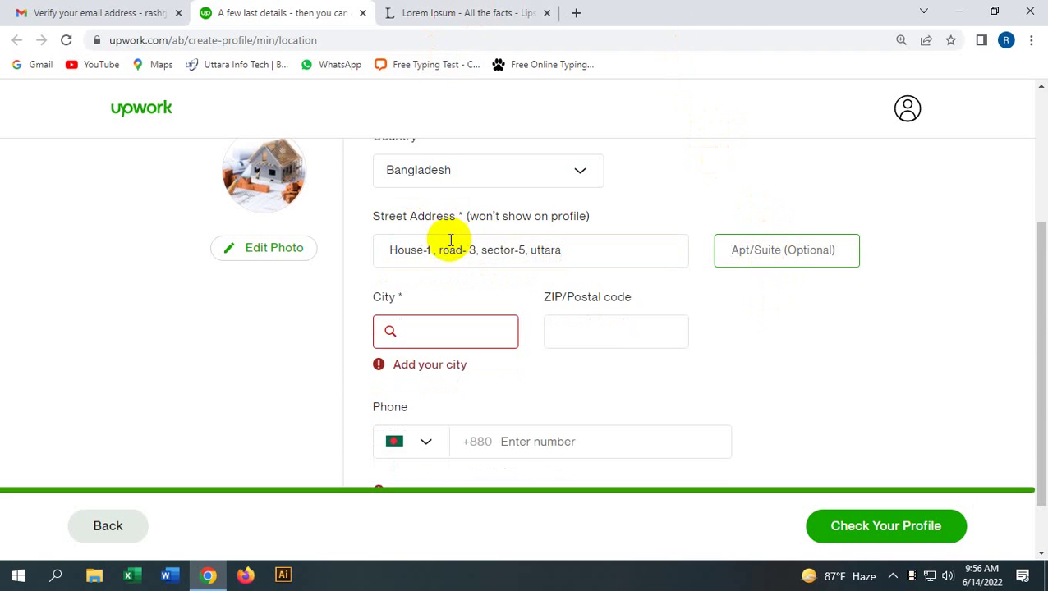
drag(433, 250, 328, 238)
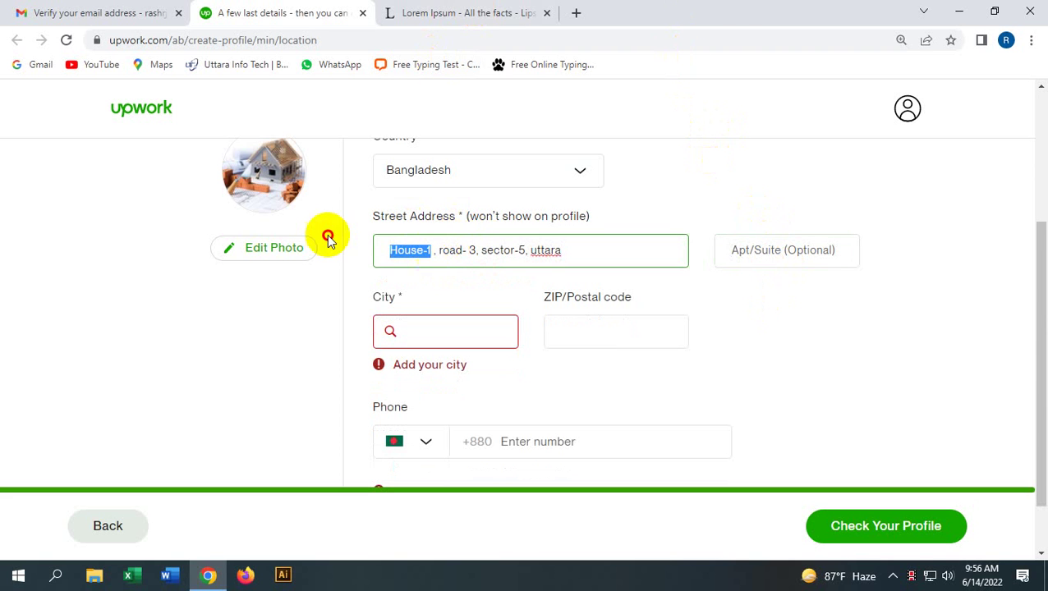
Step: Fill in the city from the suggestion list, confirm the state, and enter the postal code
click(461, 342)
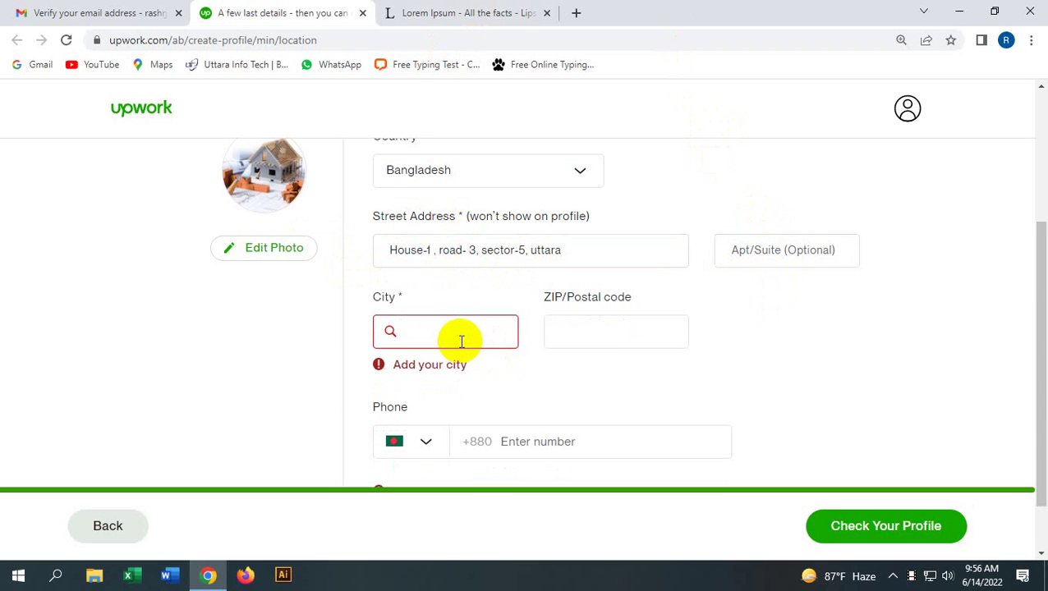
text(dhaka)
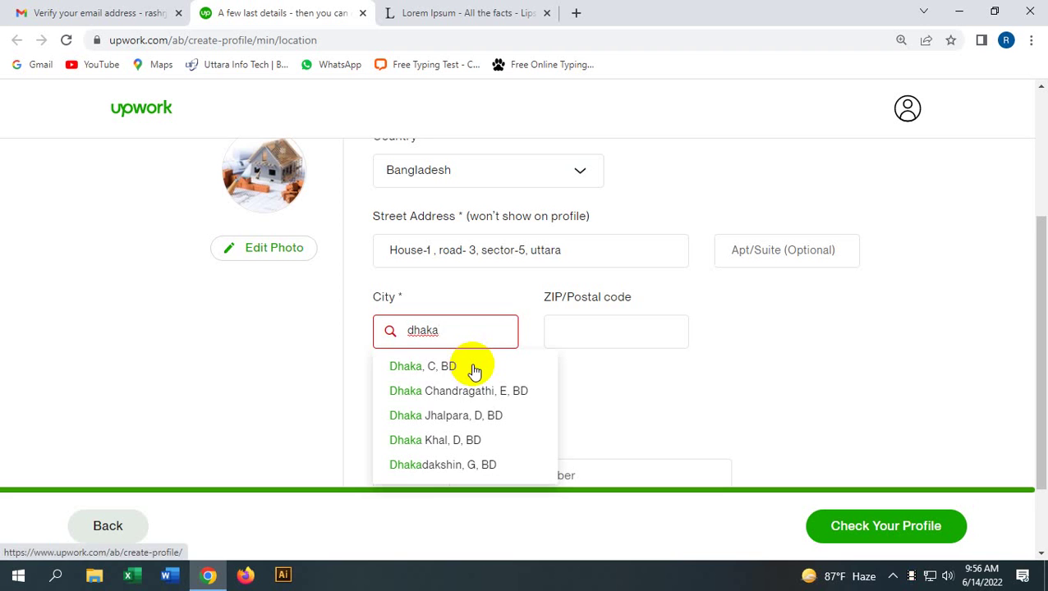
click(473, 367)
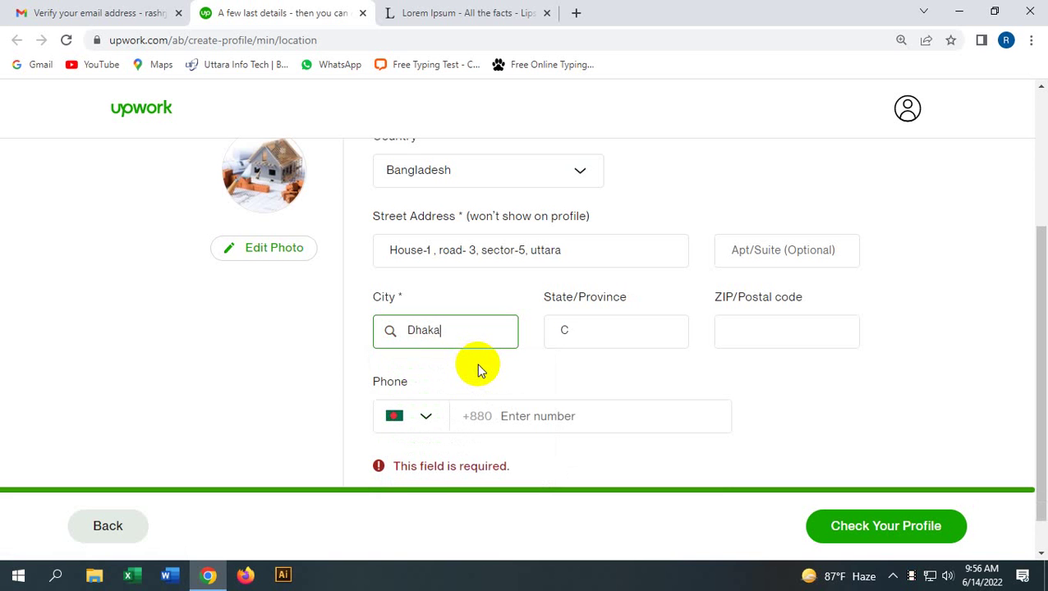
click(766, 336)
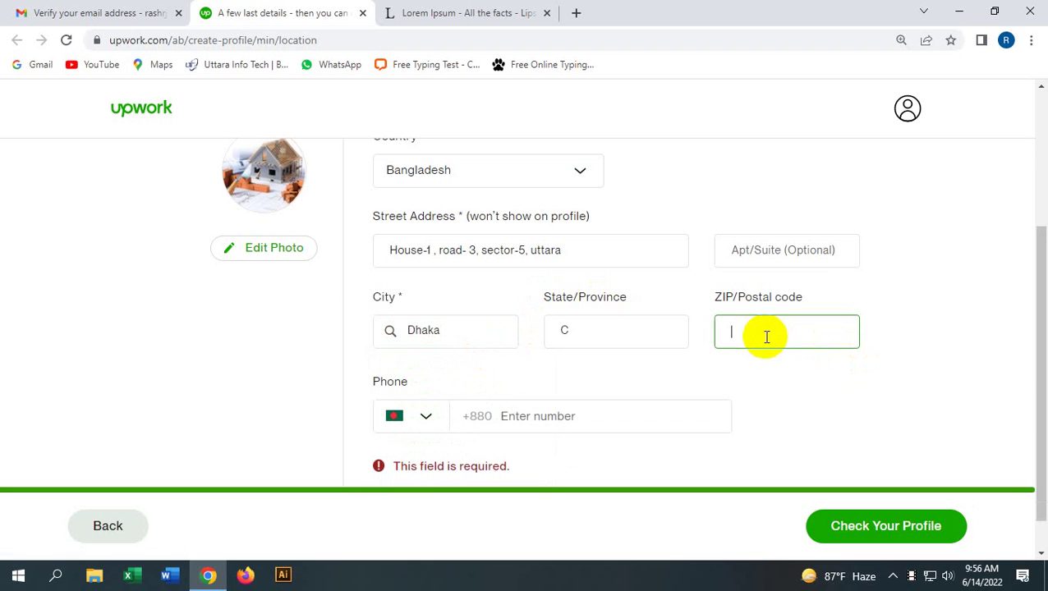
click(626, 333)
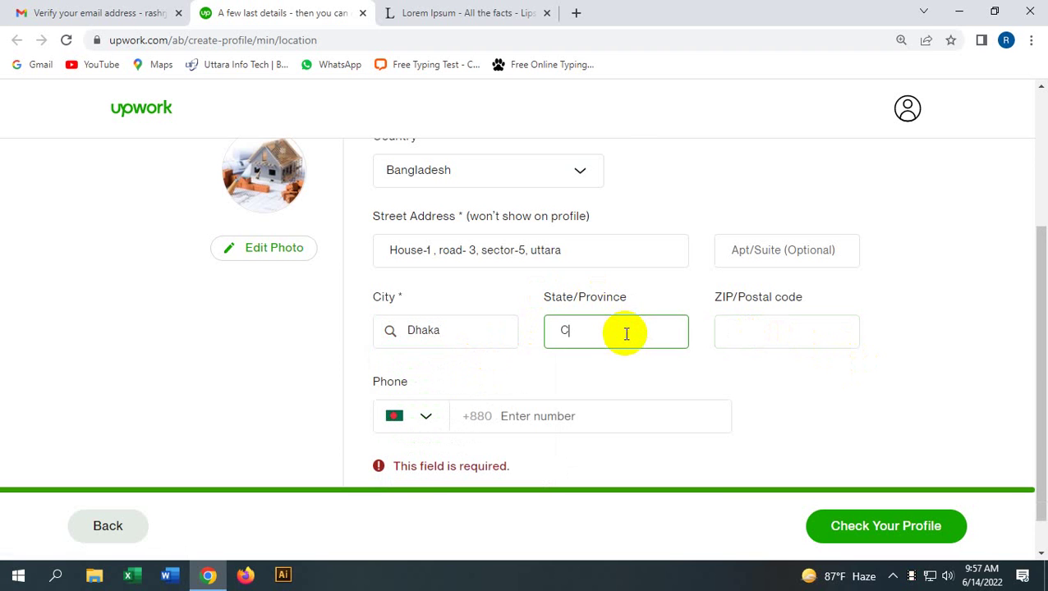
click(744, 325)
text(12)
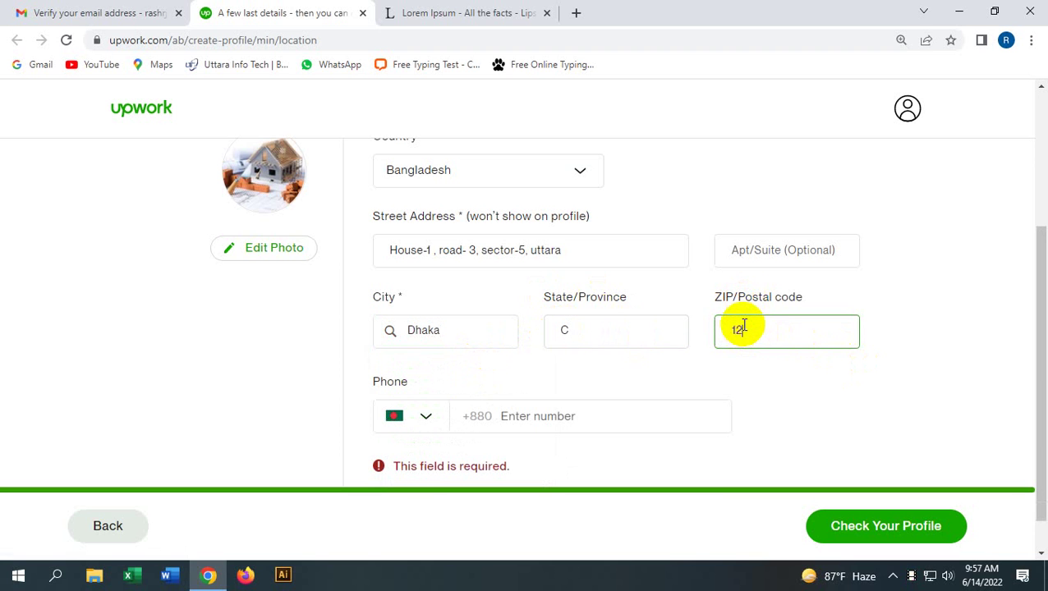
text(30)
Step: Try continuing to the profile review, which flags the phone number as still required
scroll(594, 366, down, 1)
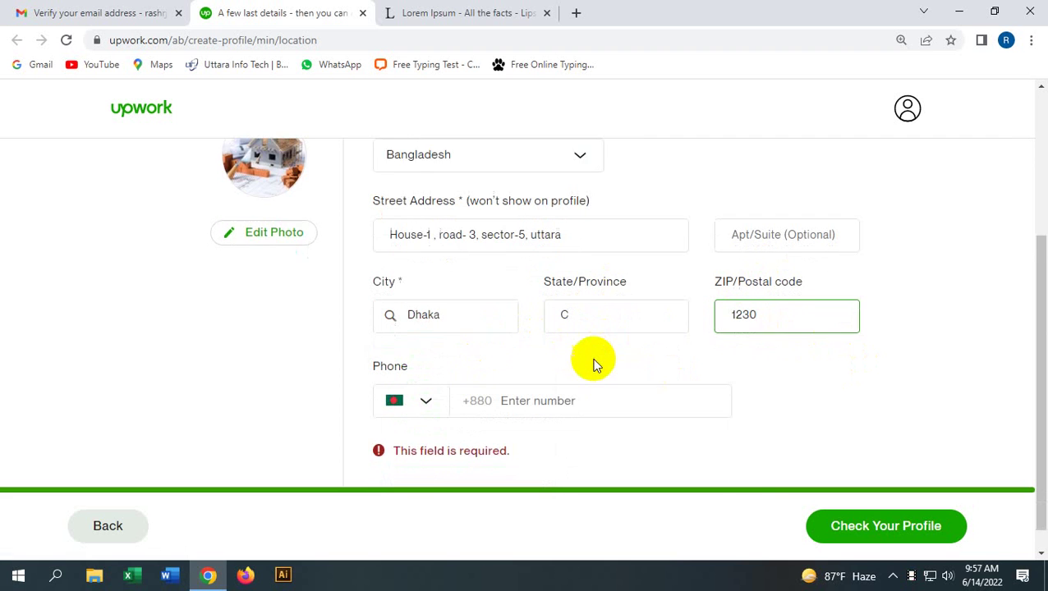
click(854, 532)
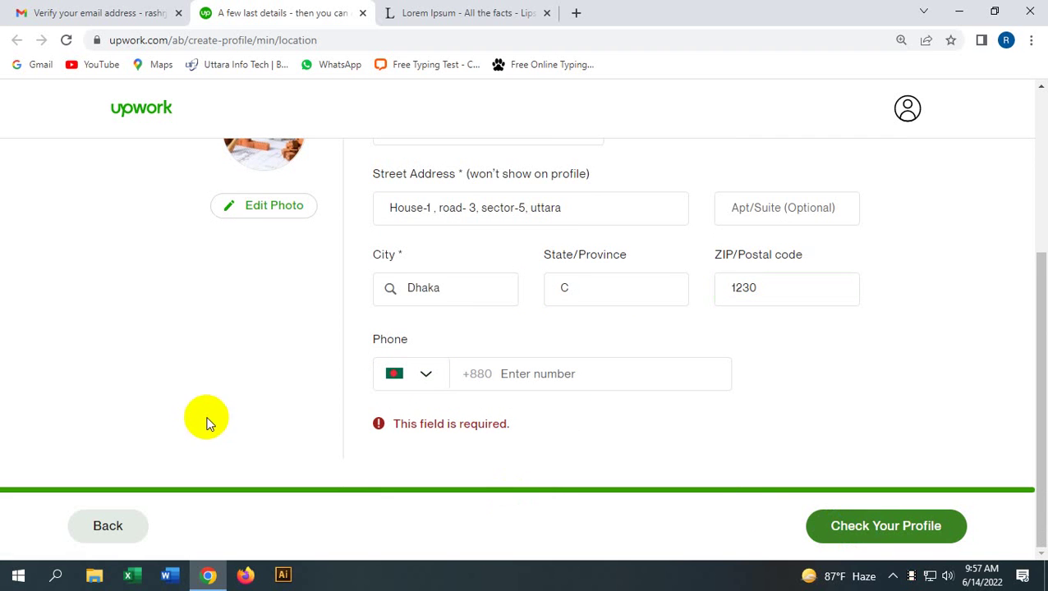
click(933, 536)
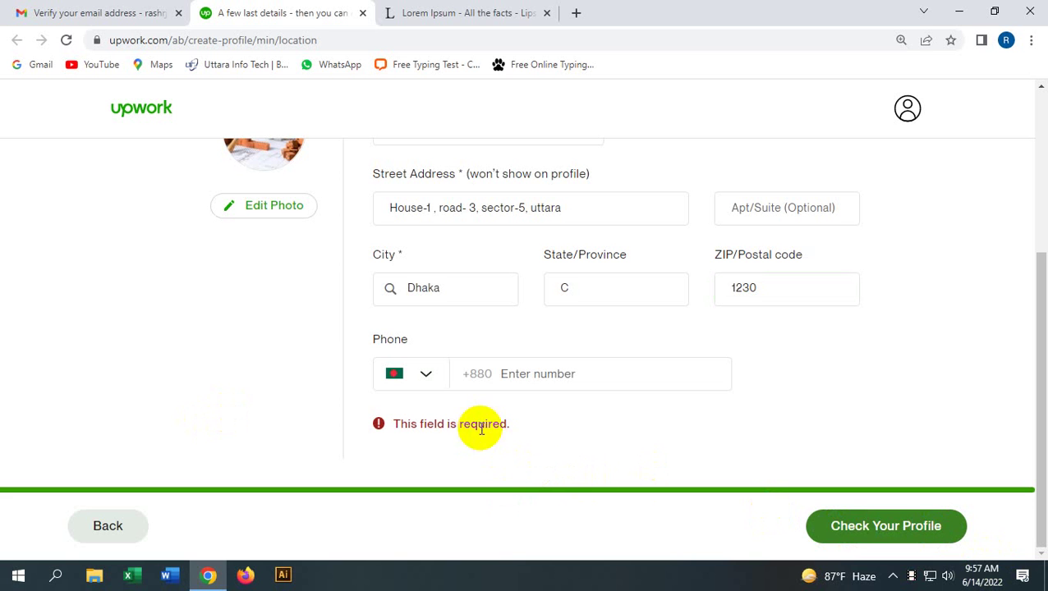
click(426, 376)
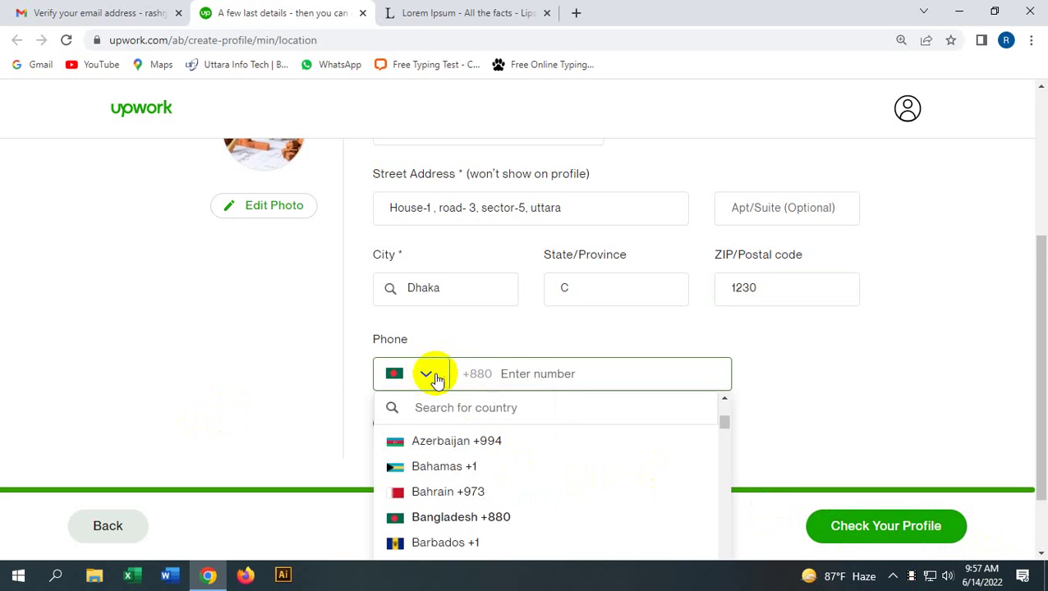
Step: Enter the phone number in the Phone field under the Bangladesh +880 code, correcting mistyped digits
click(432, 375)
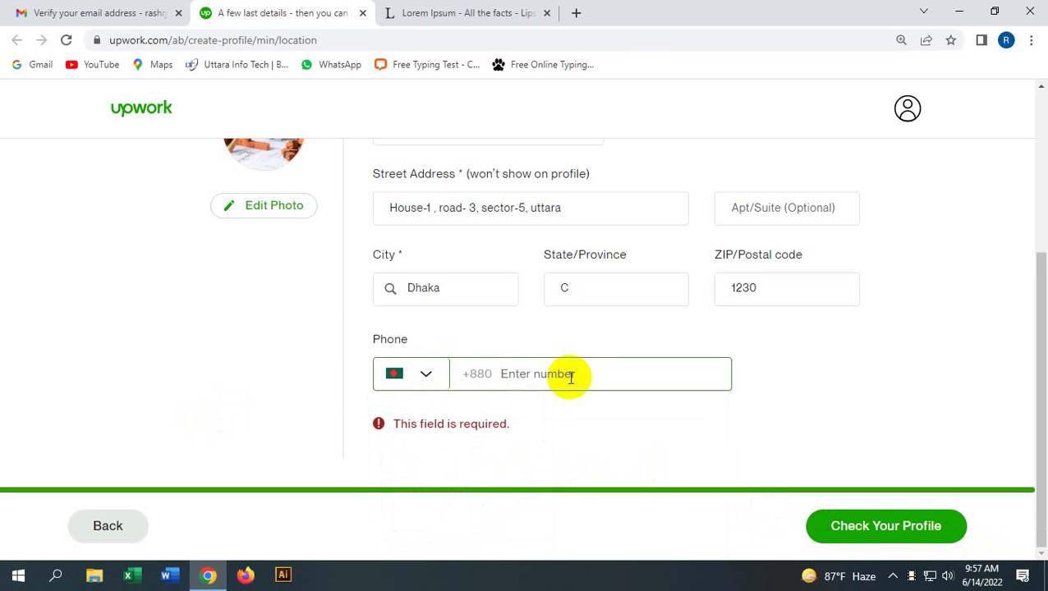
text(01)
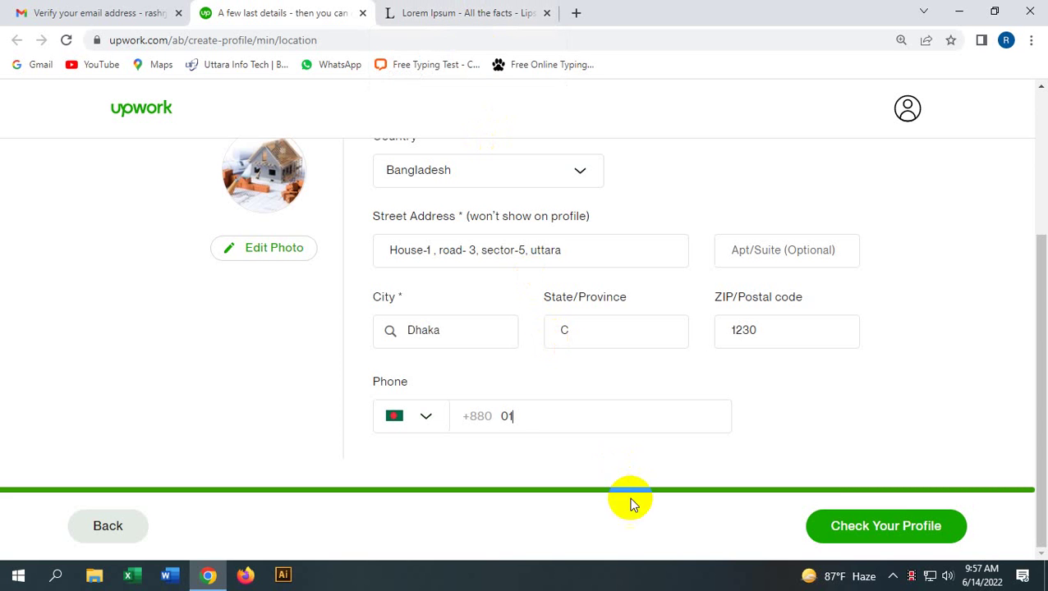
click(569, 424)
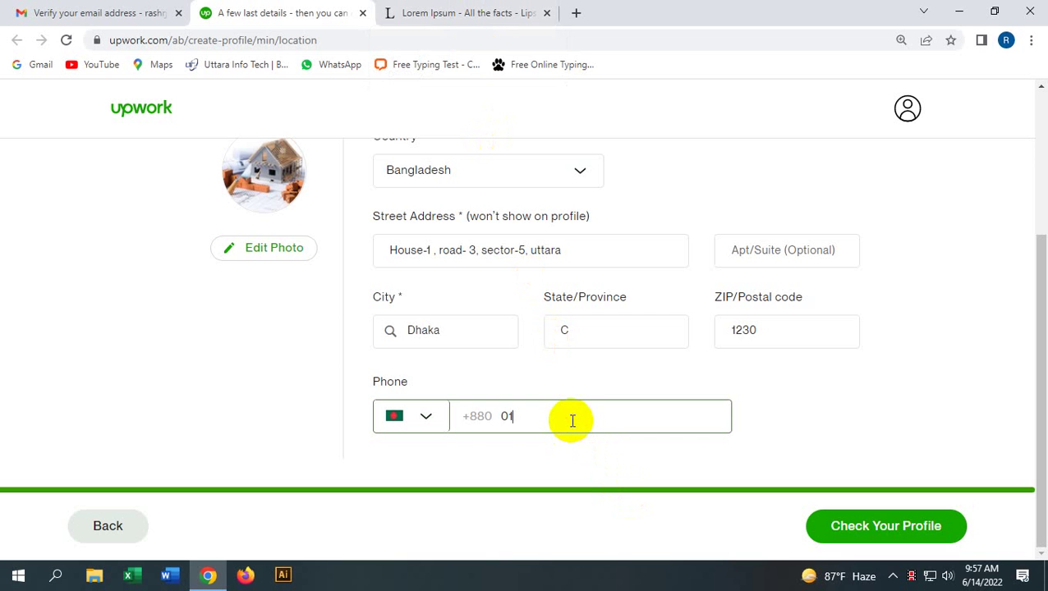
drag(573, 420, 492, 414)
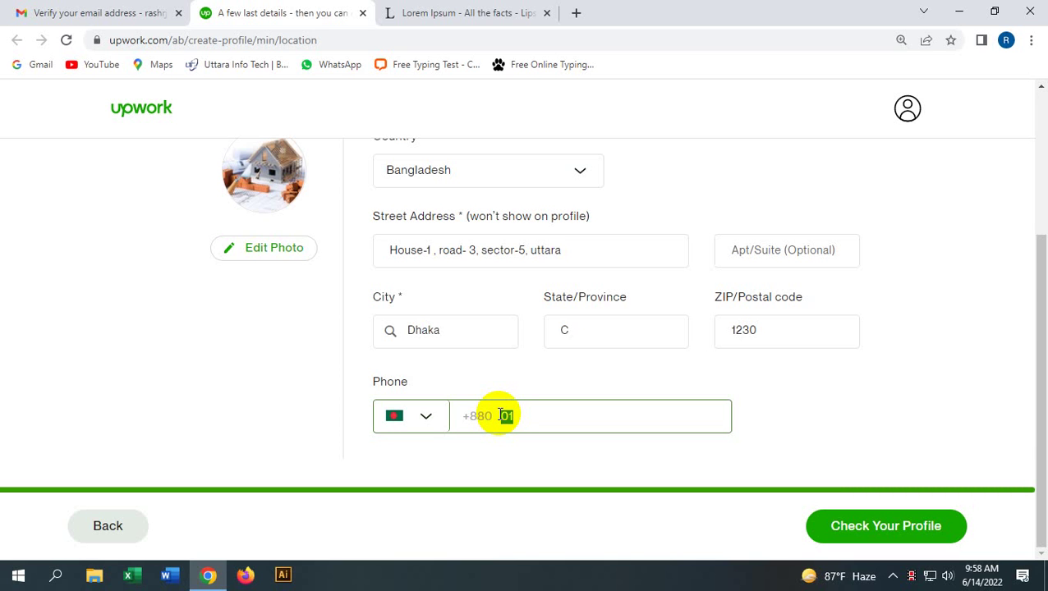
text(88)
key(BackSpace)
key(BackSpace)
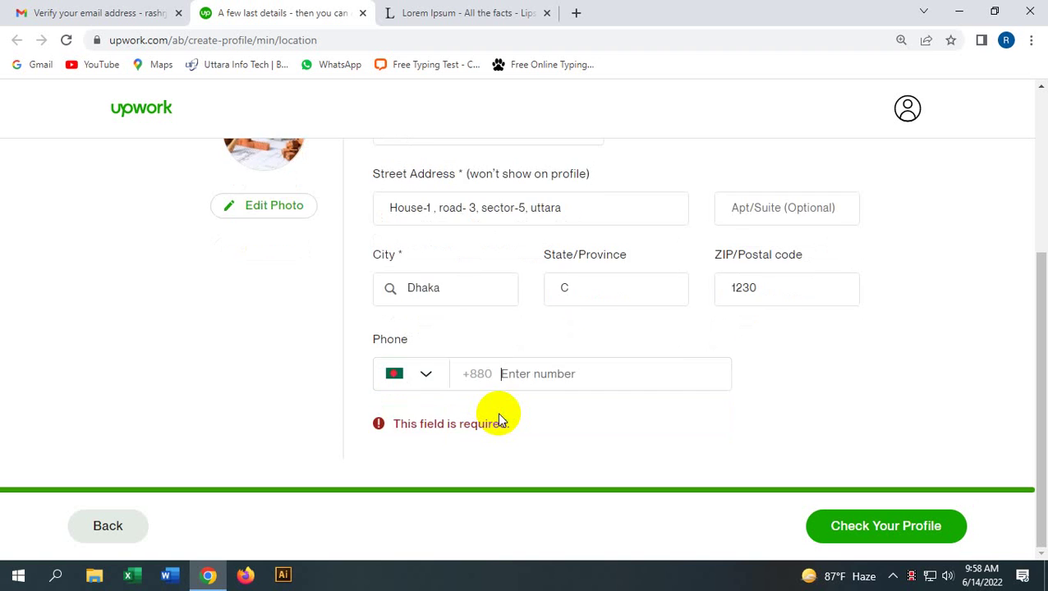
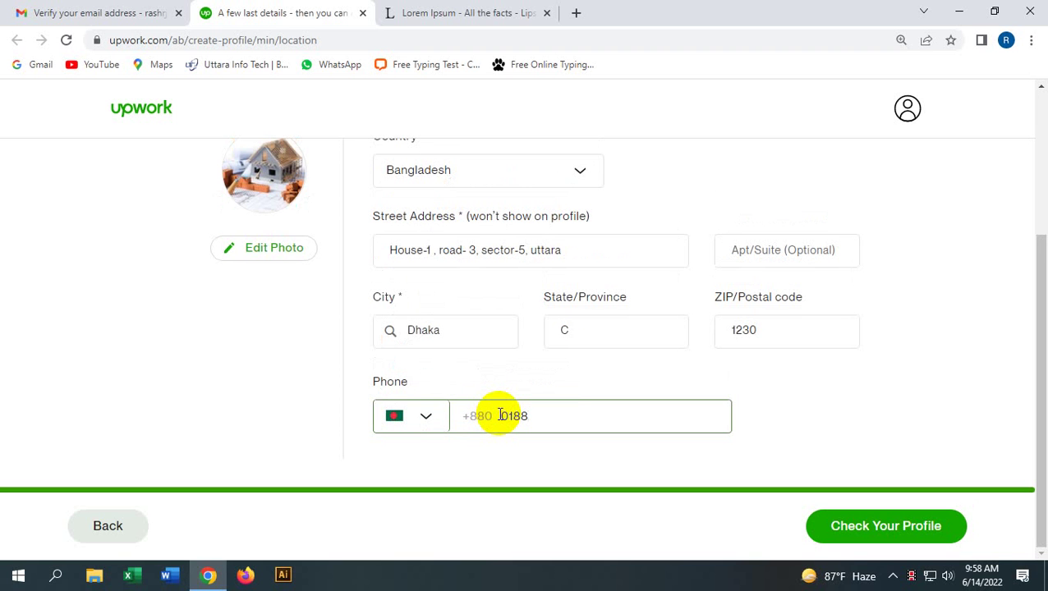
click(671, 194)
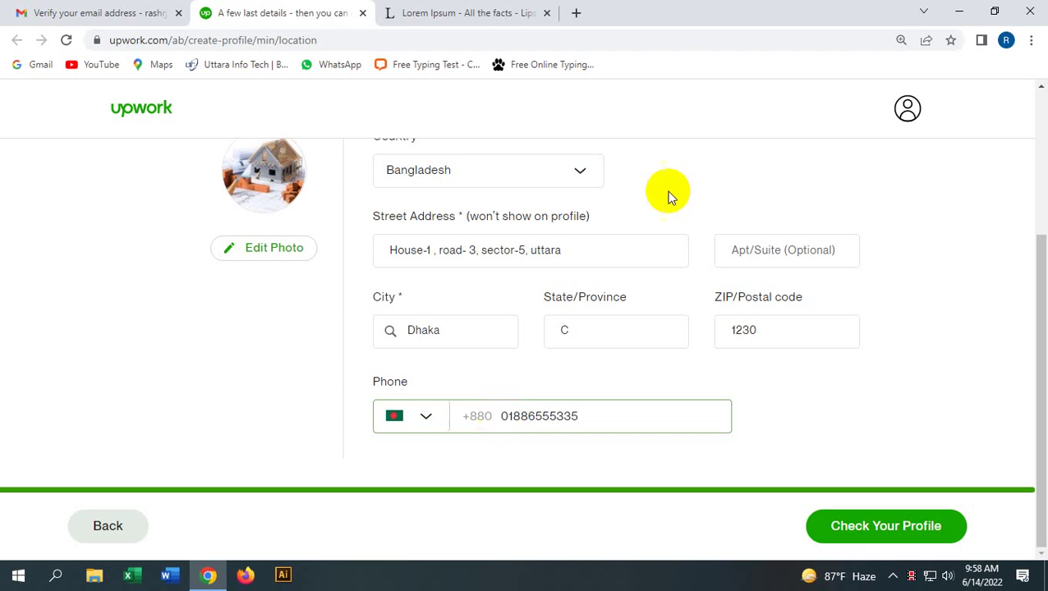
Step: Save the location details and scroll through the resulting Preview Profile page
click(912, 534)
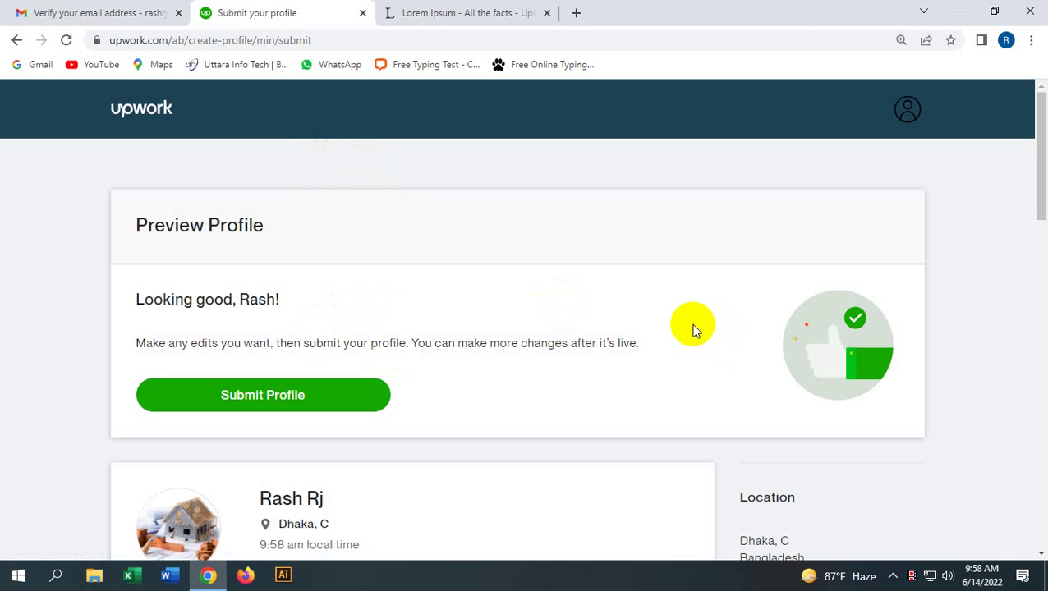
scroll(562, 186, down, 3)
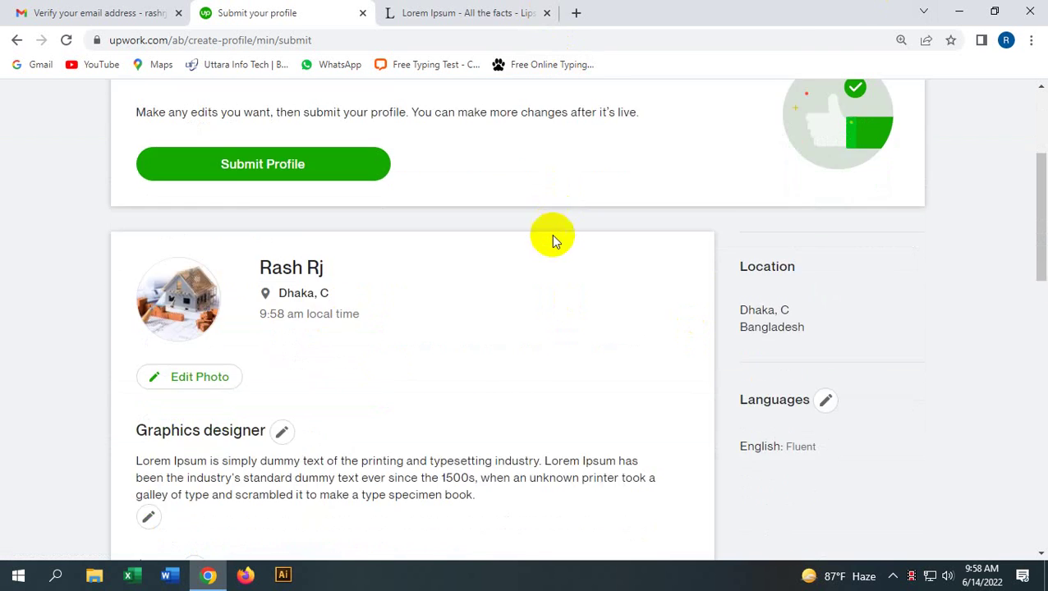
scroll(552, 234, down, 3)
scroll(548, 234, up, 5)
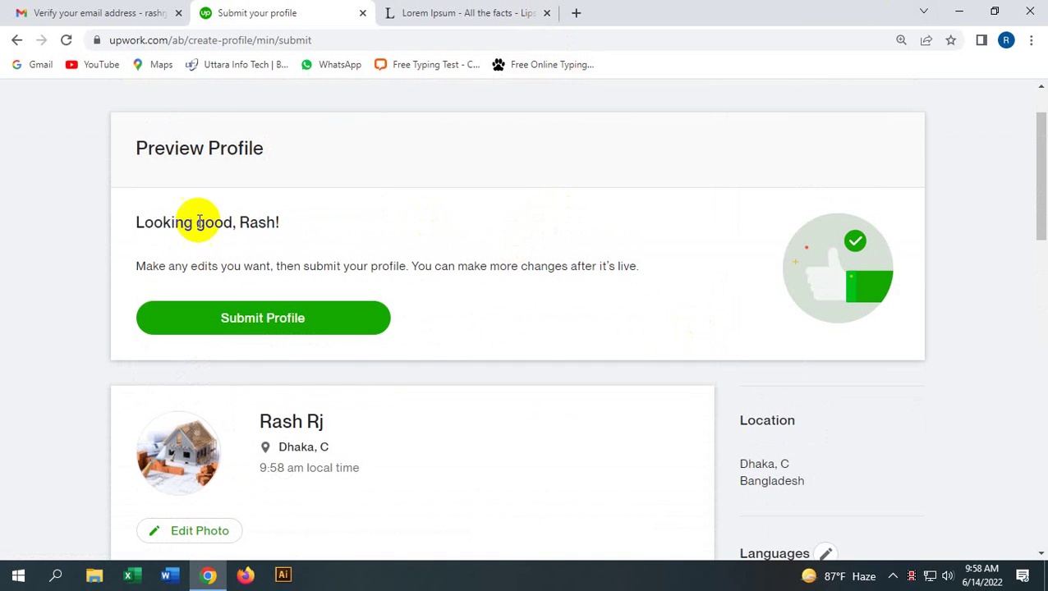
right_click(175, 237)
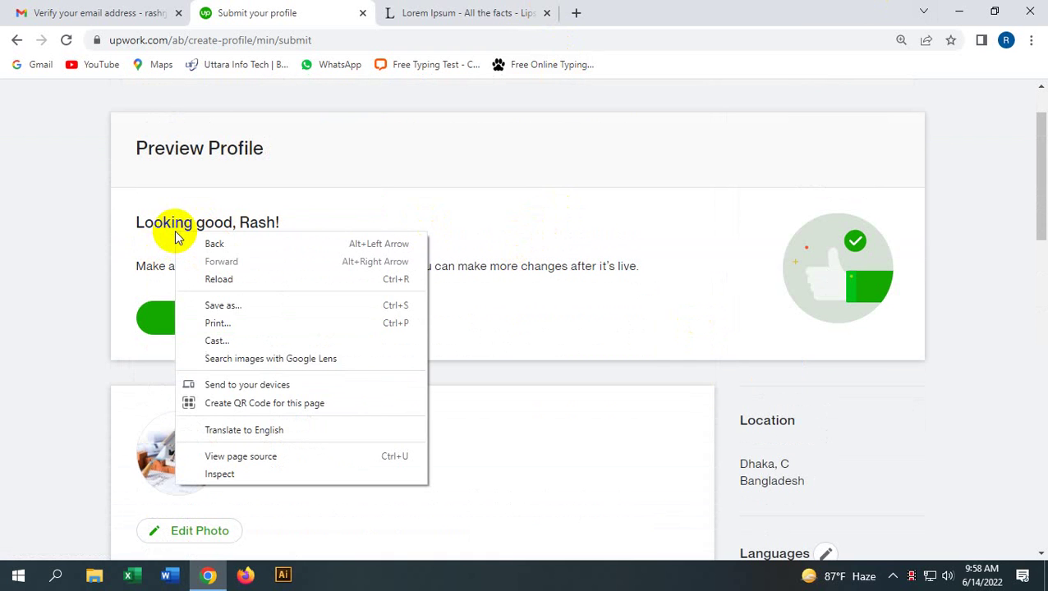
click(67, 211)
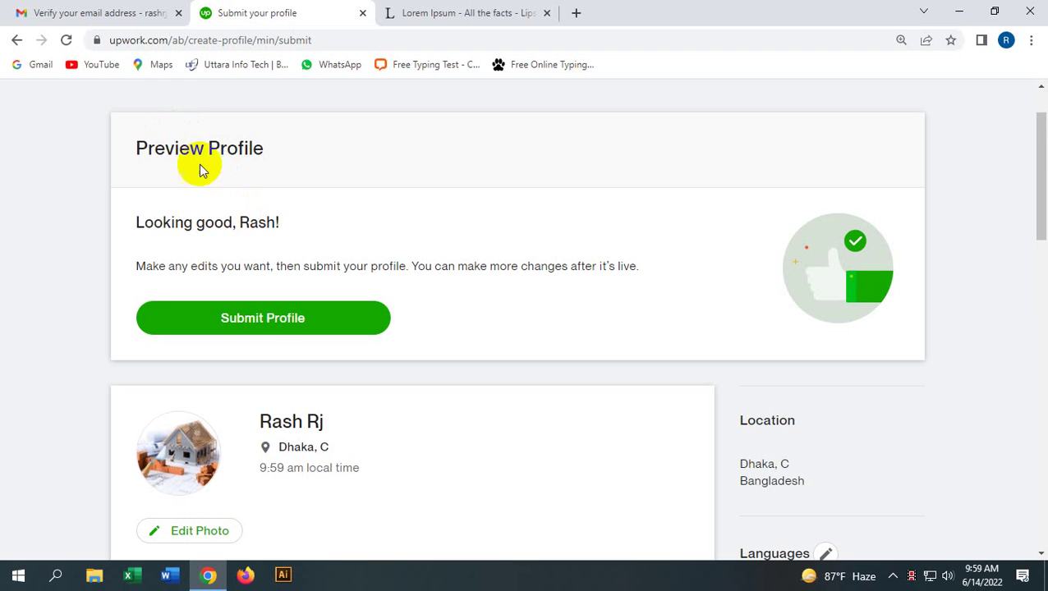
click(255, 336)
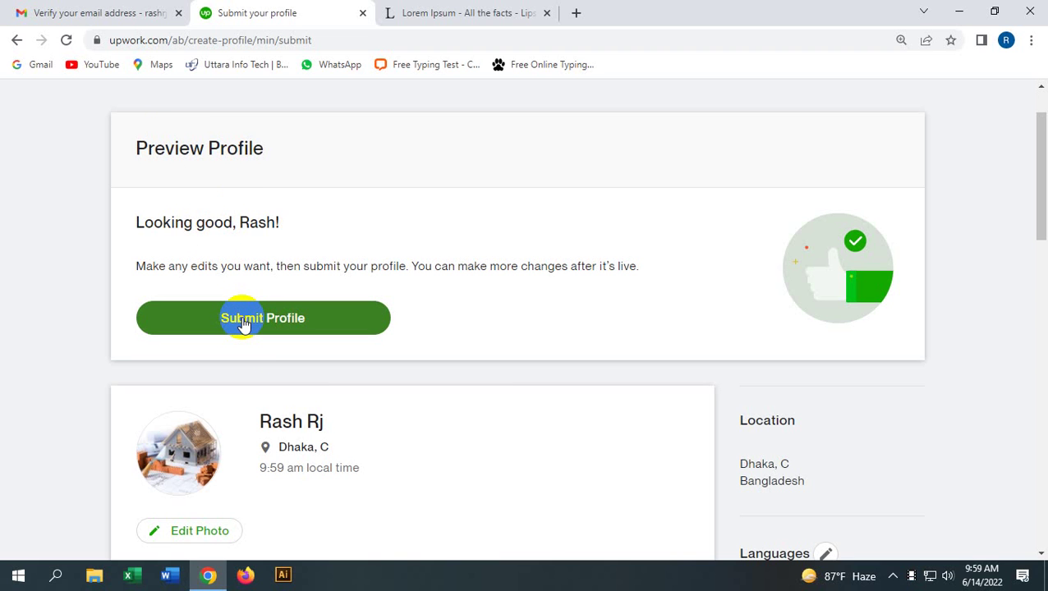
Step: Submit the profile, then open the new Graphics designer freelancer profile from the ready page
click(243, 322)
scroll(123, 396, down, 4)
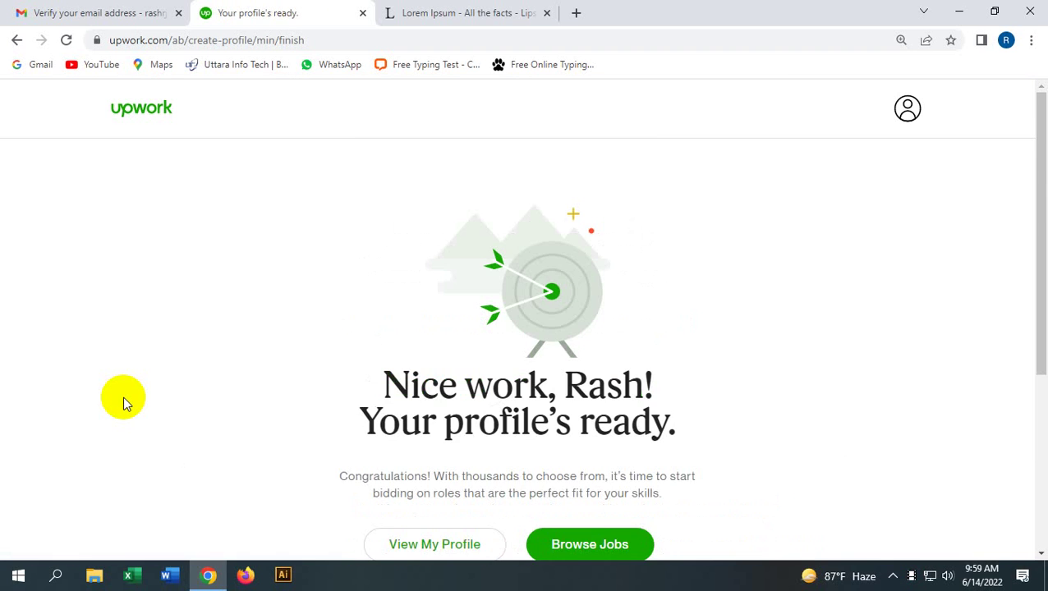
scroll(321, 402, down, 2)
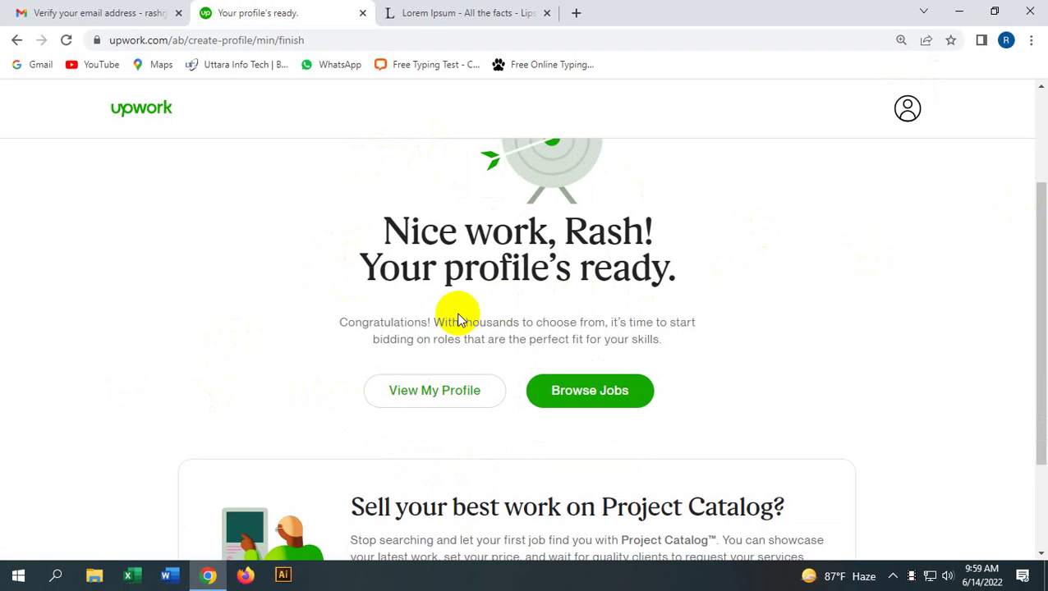
click(599, 394)
click(469, 402)
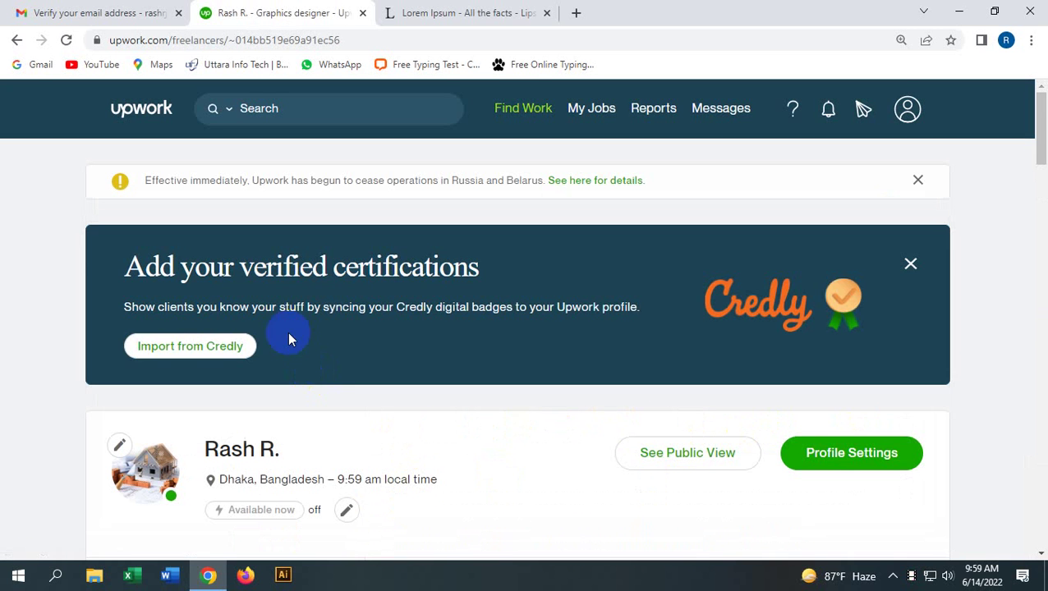
Step: Reopen the freelancer profile, scroll down to Work History and follow 'Start your search' to the job feed
click(16, 40)
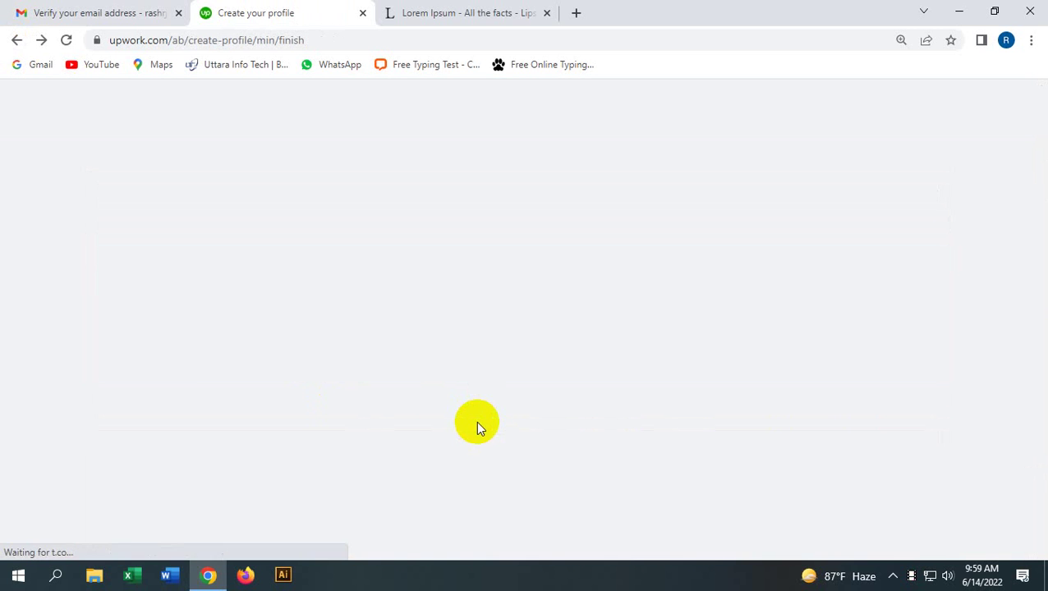
scroll(431, 464, down, 2)
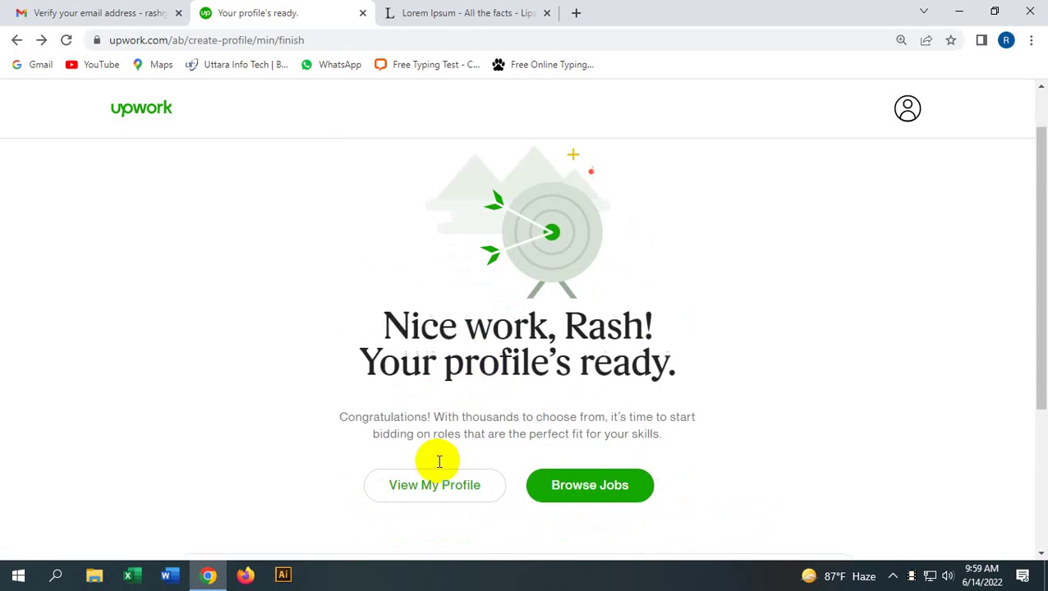
click(446, 400)
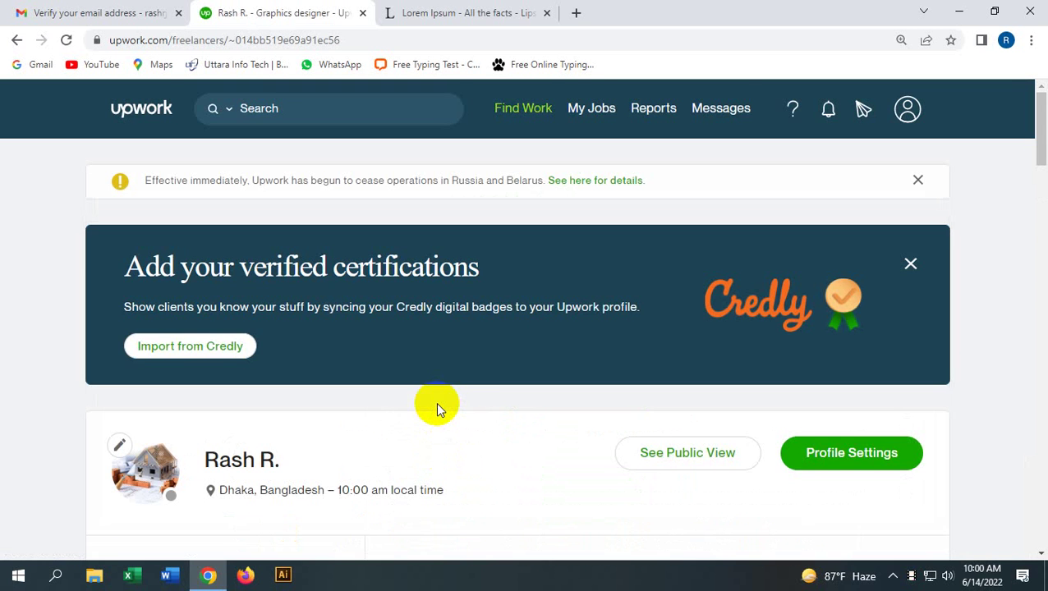
scroll(441, 364, down, 1)
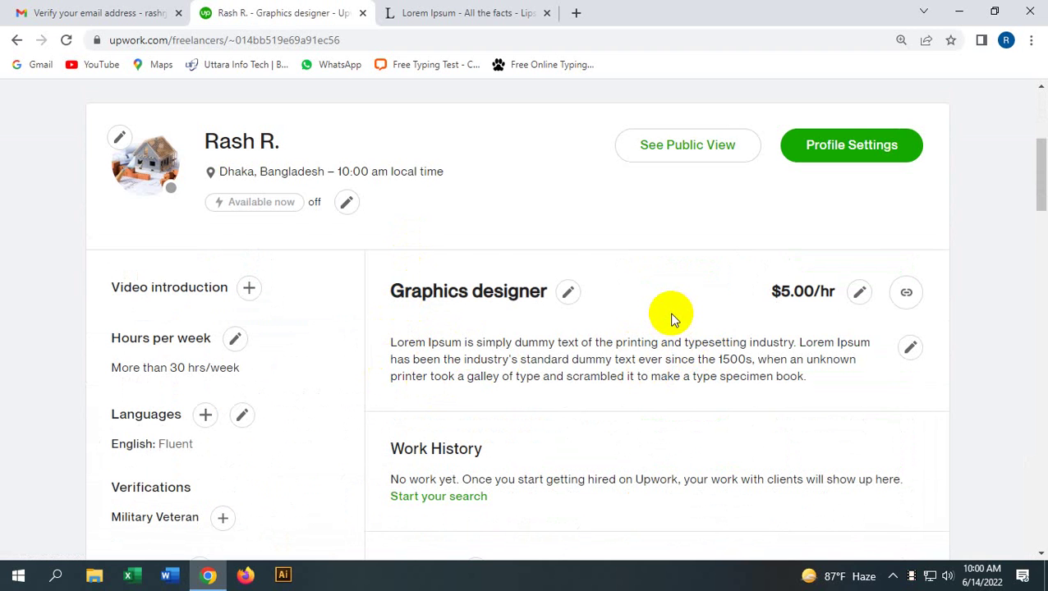
scroll(671, 316, down, 2)
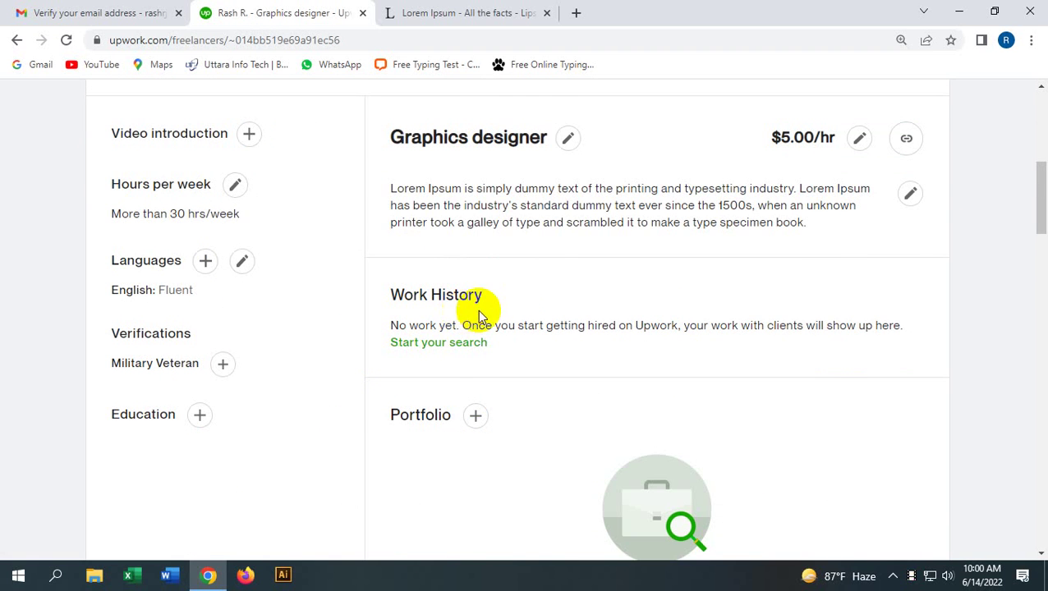
scroll(477, 386, down, 2)
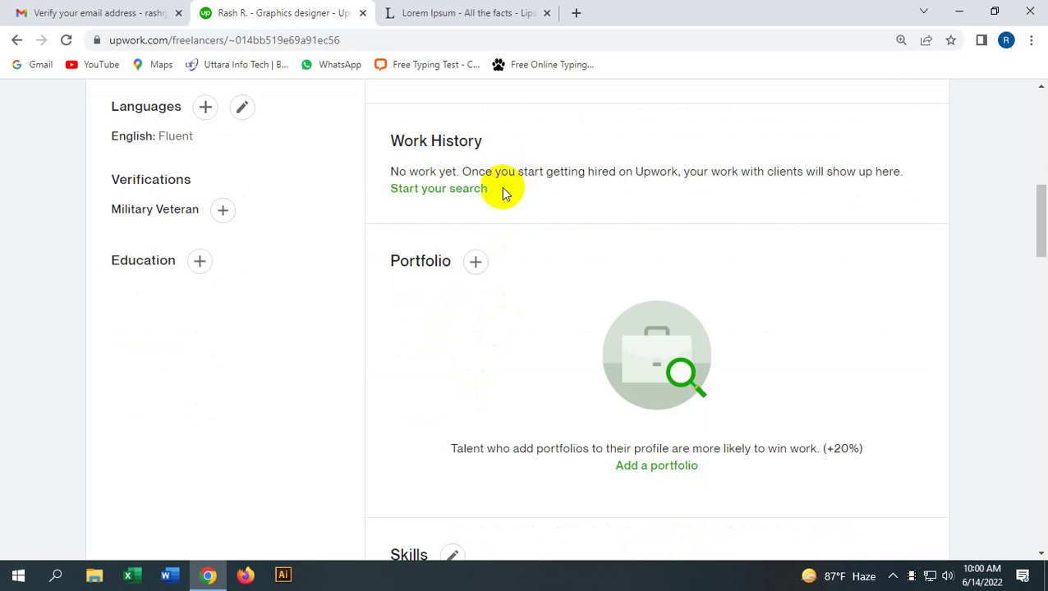
click(437, 197)
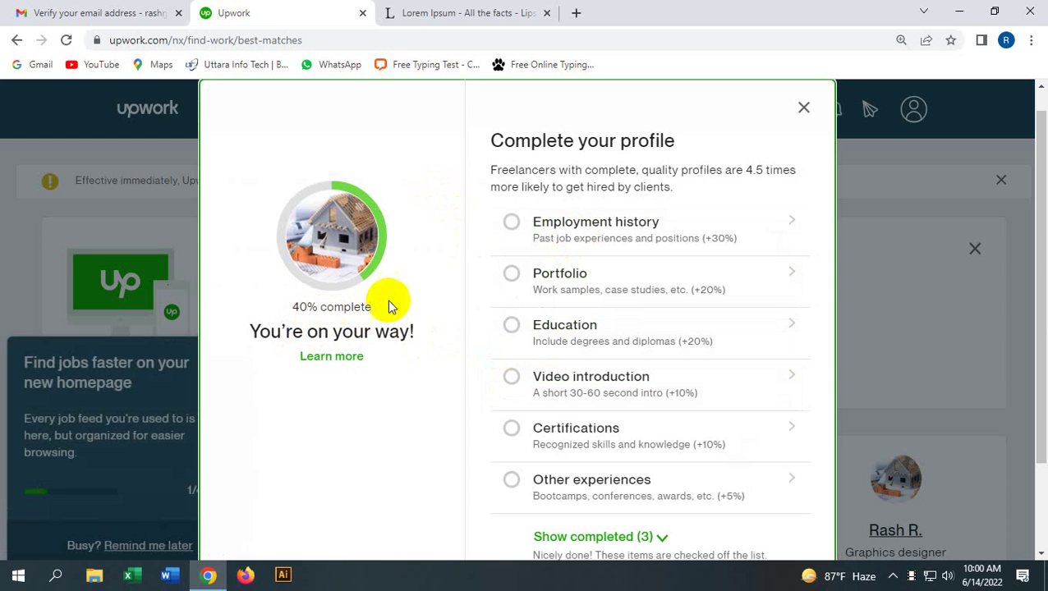
Step: Close the Complete your profile checklist, glance at the Logo clean up listing, and go back
click(802, 108)
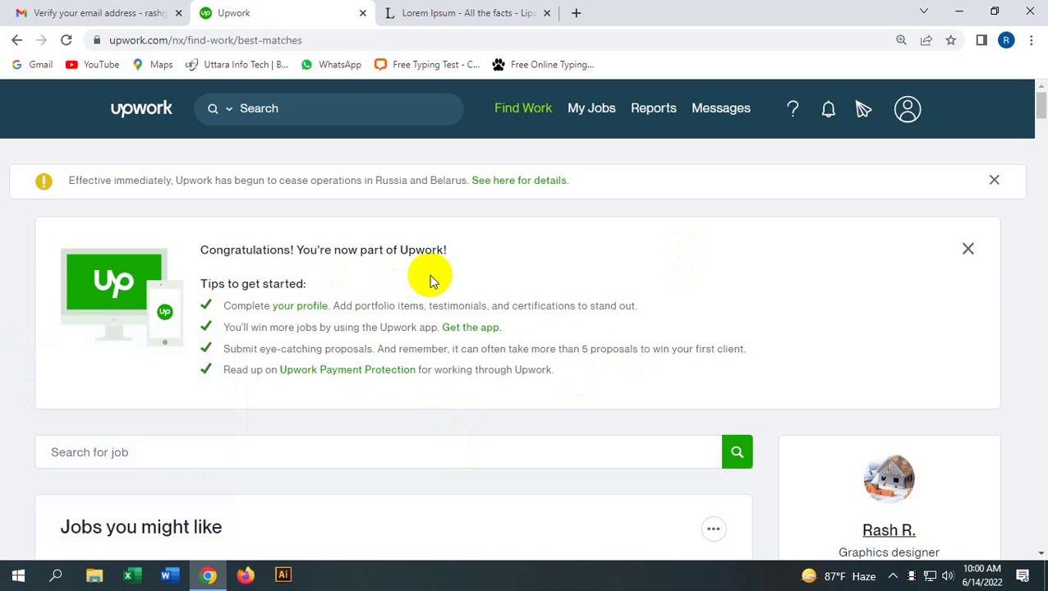
scroll(429, 276, down, 4)
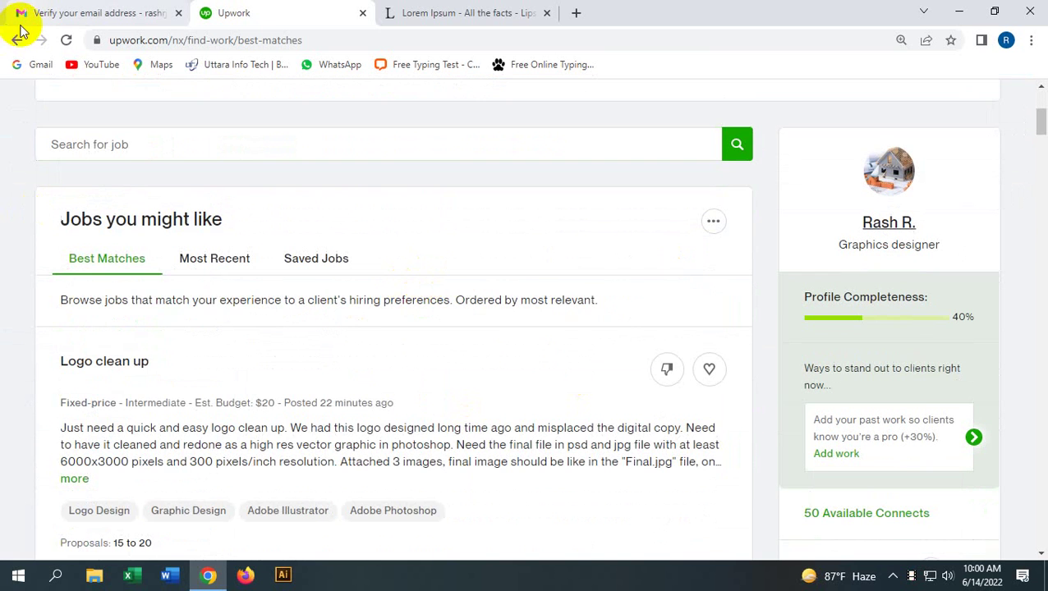
click(17, 40)
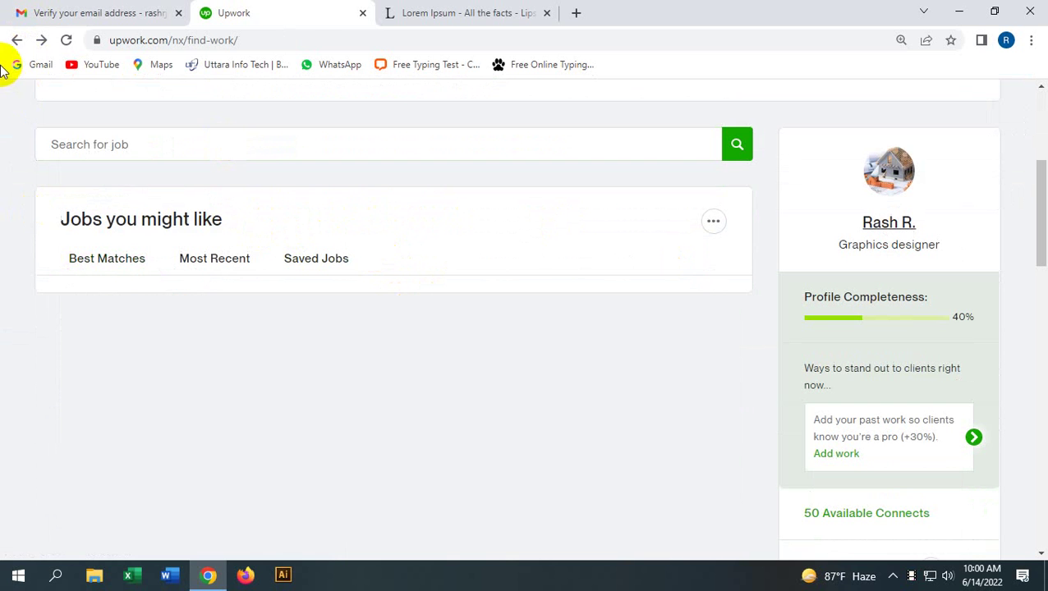
Step: Return to the profile and open the Add portfolio project form, focusing its Project Title field
click(14, 41)
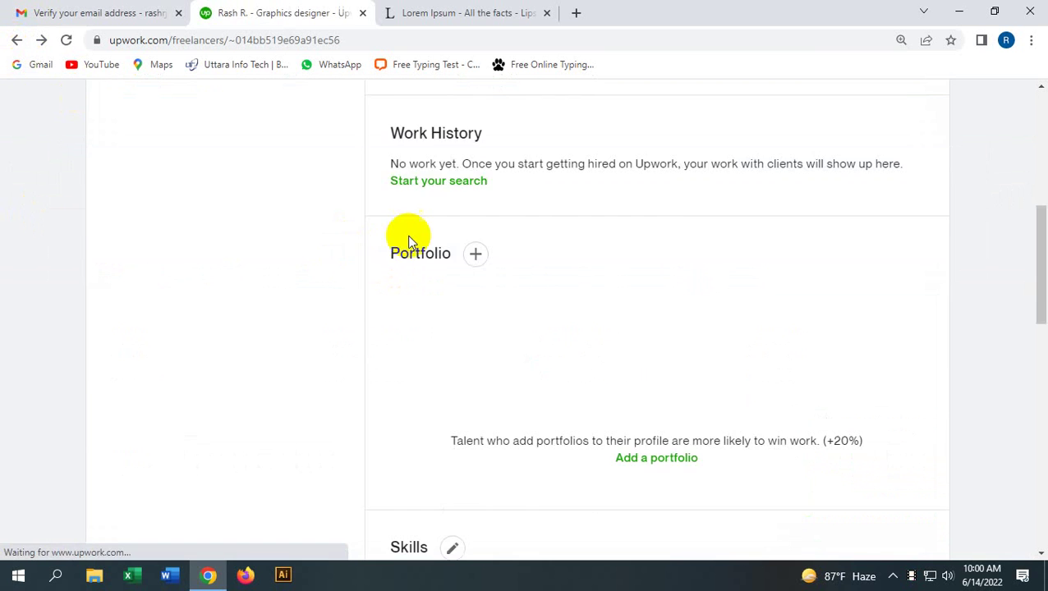
scroll(493, 255, down, 2)
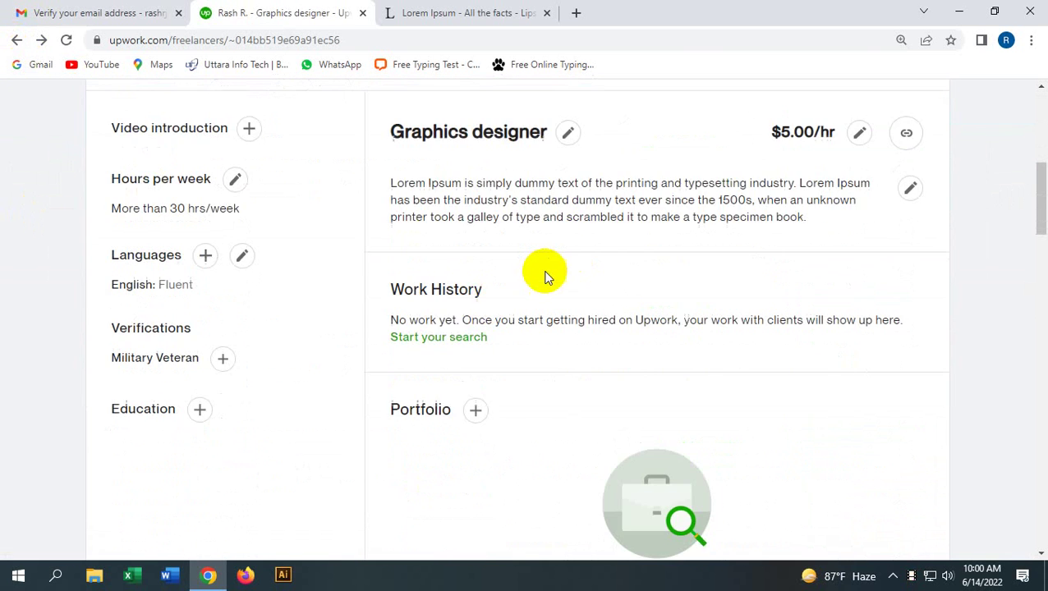
click(446, 340)
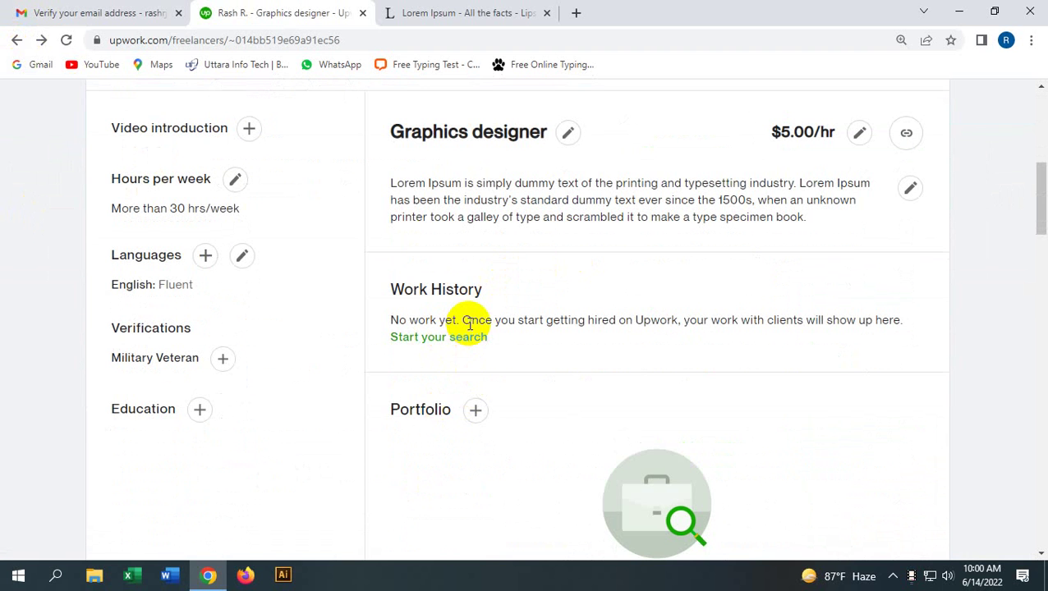
scroll(472, 324, down, 2)
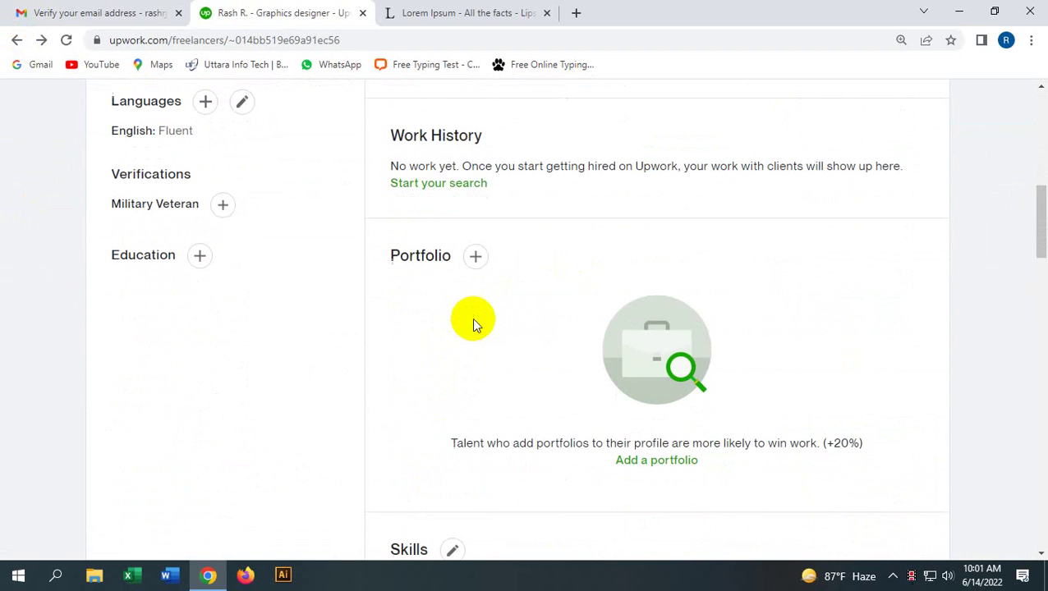
click(472, 261)
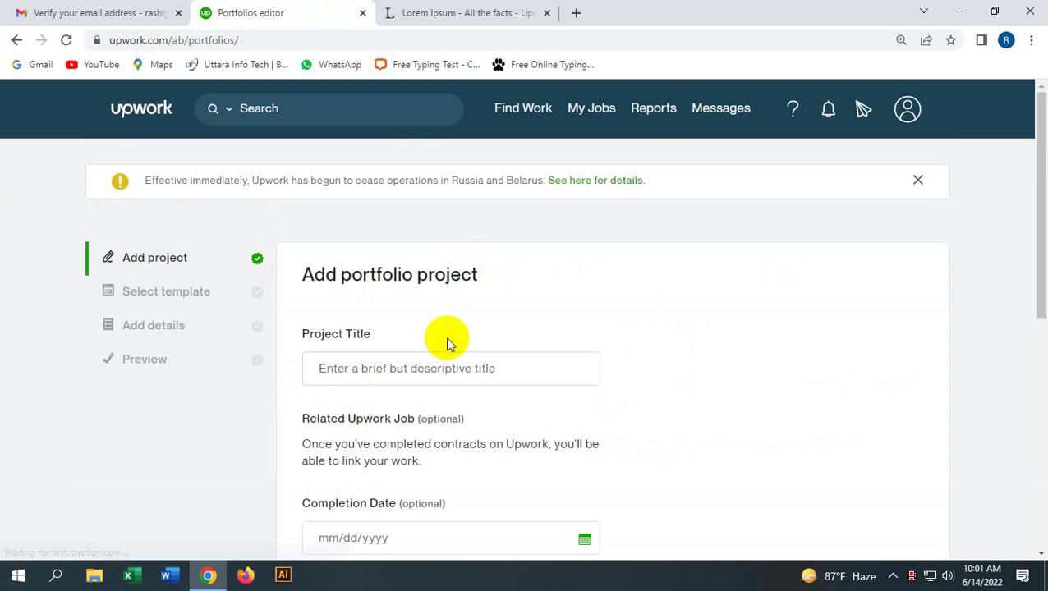
scroll(447, 343, down, 5)
scroll(444, 352, up, 4)
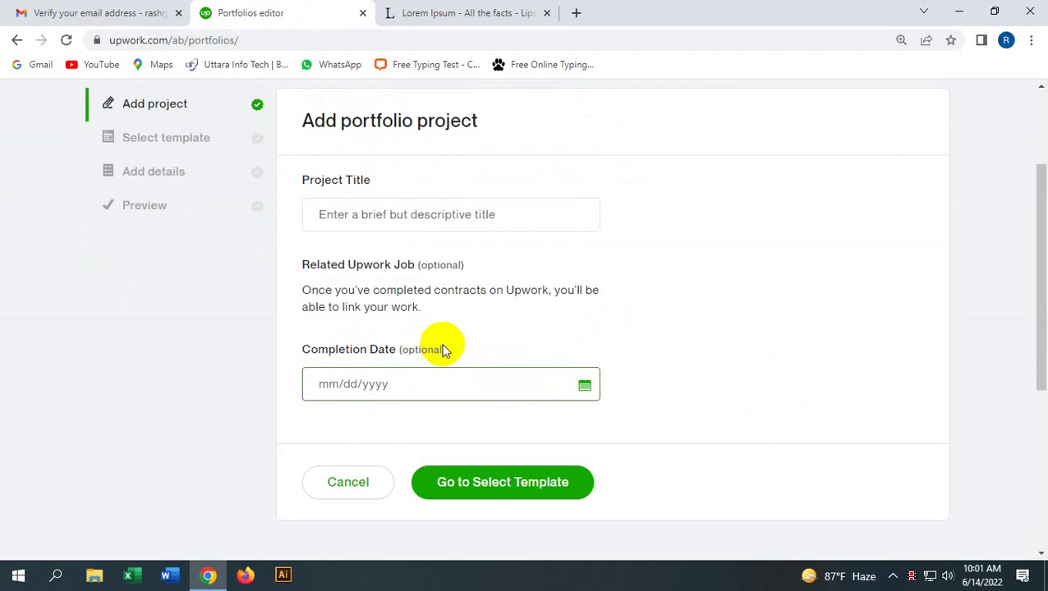
click(403, 222)
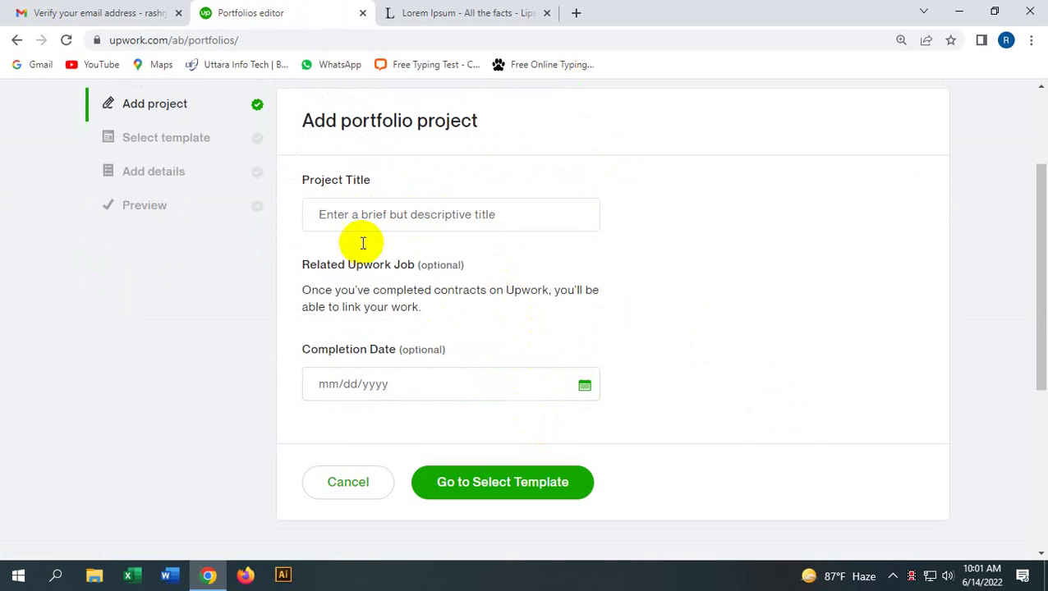
Step: Go back to the profile, check the Logo Design skill definition, and scroll through Skills and Testimonials
click(18, 40)
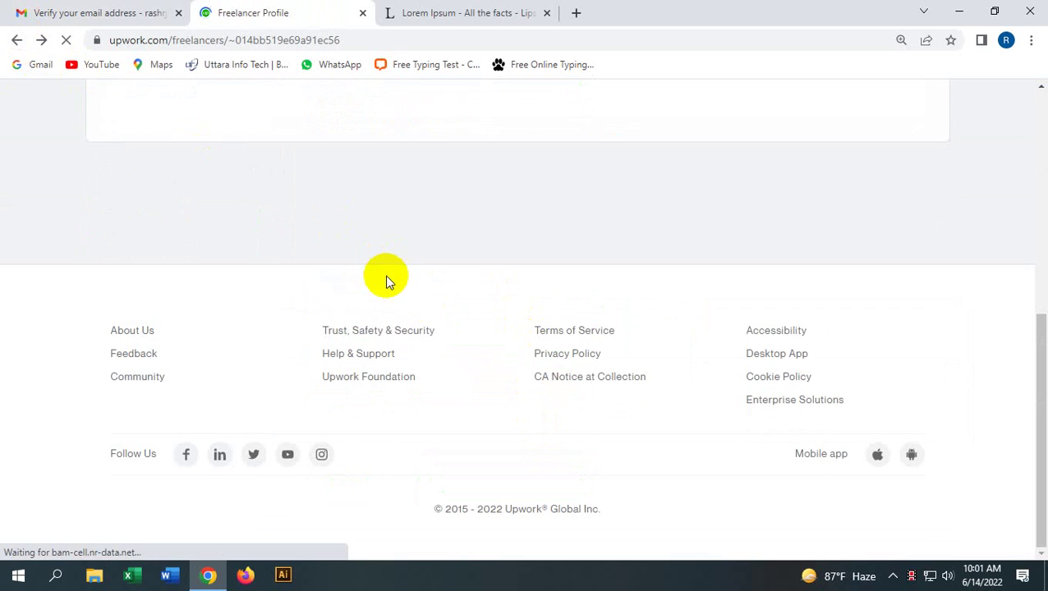
scroll(454, 304, down, 15)
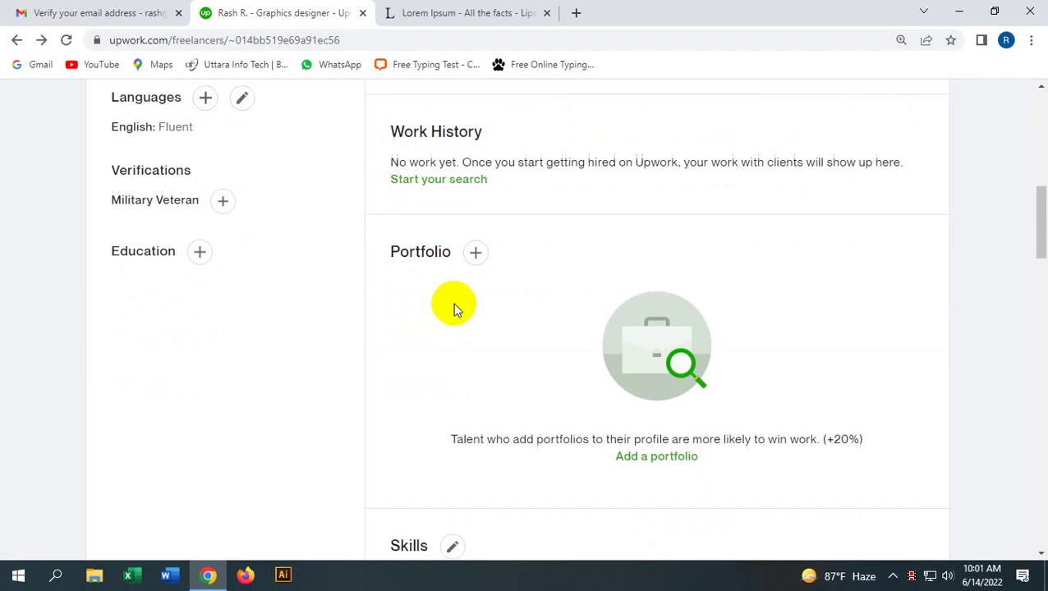
click(525, 333)
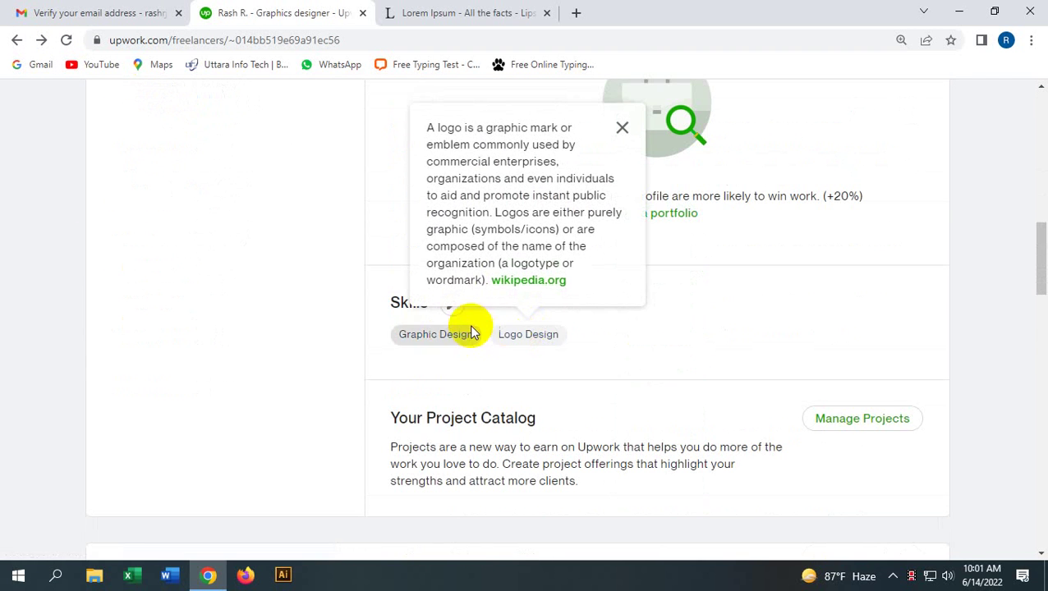
scroll(592, 345, down, 2)
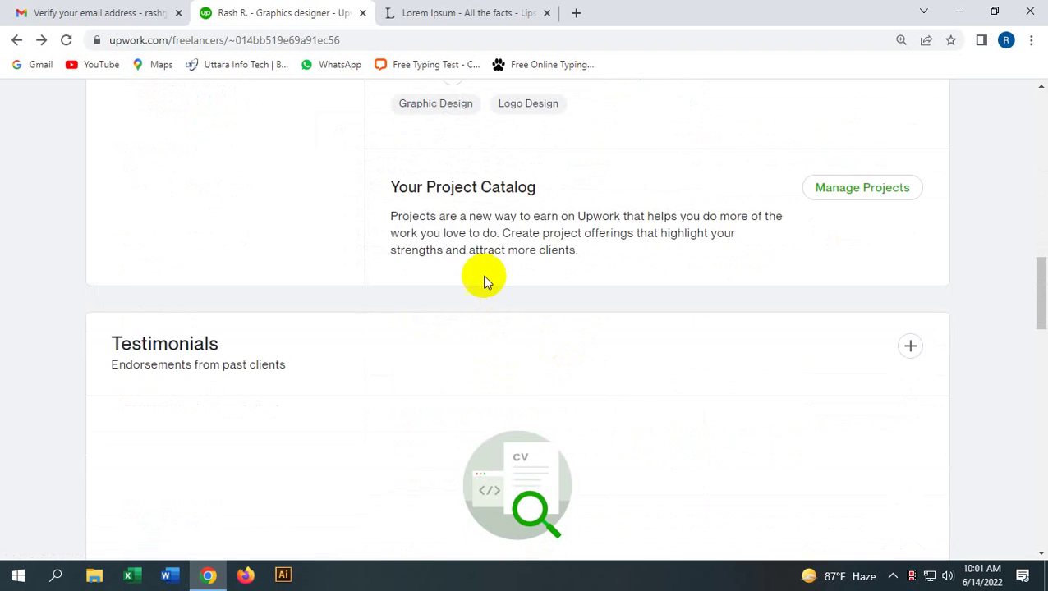
scroll(482, 276, up, 3)
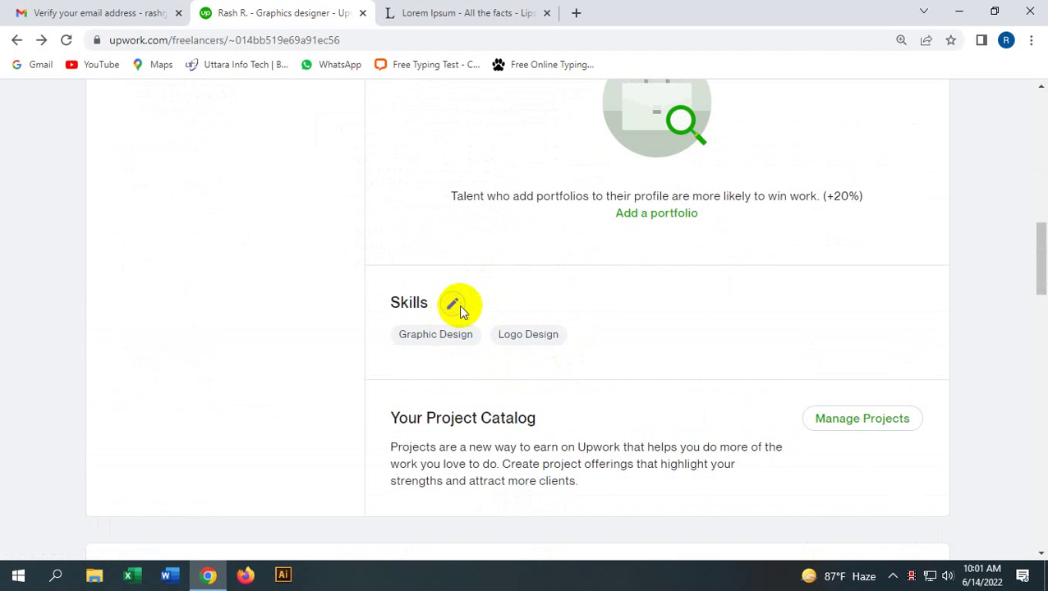
scroll(690, 300, down, 2)
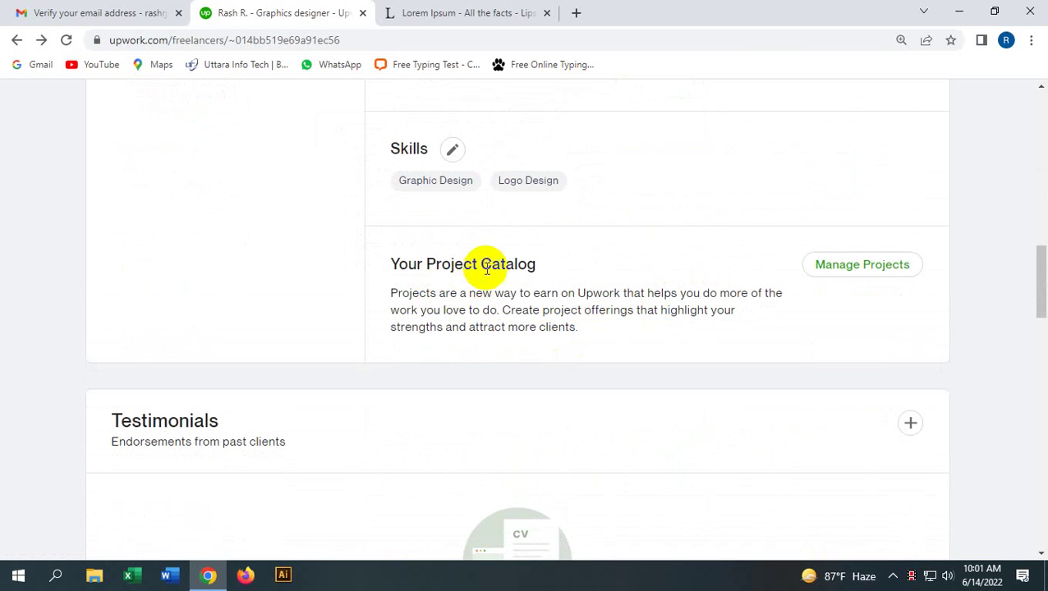
scroll(465, 378, down, 6)
scroll(465, 378, up, 4)
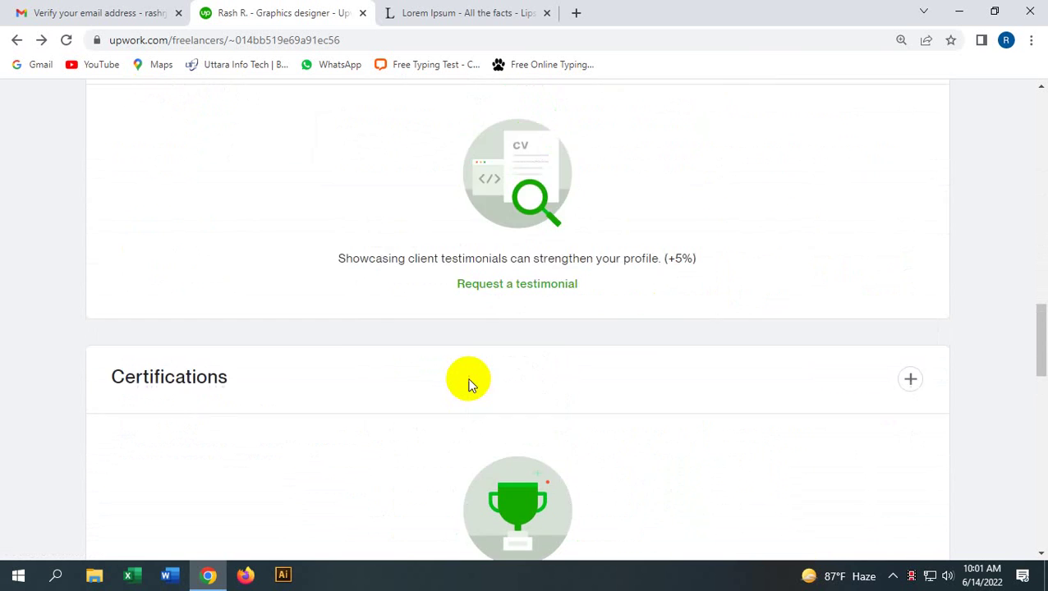
scroll(470, 386, up, 1)
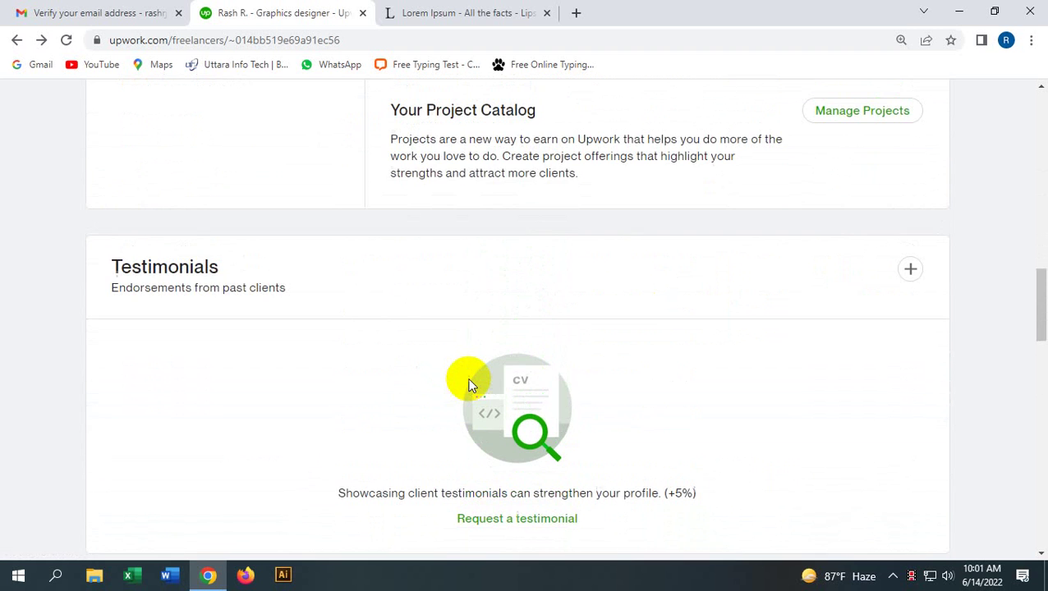
scroll(470, 383, up, 2)
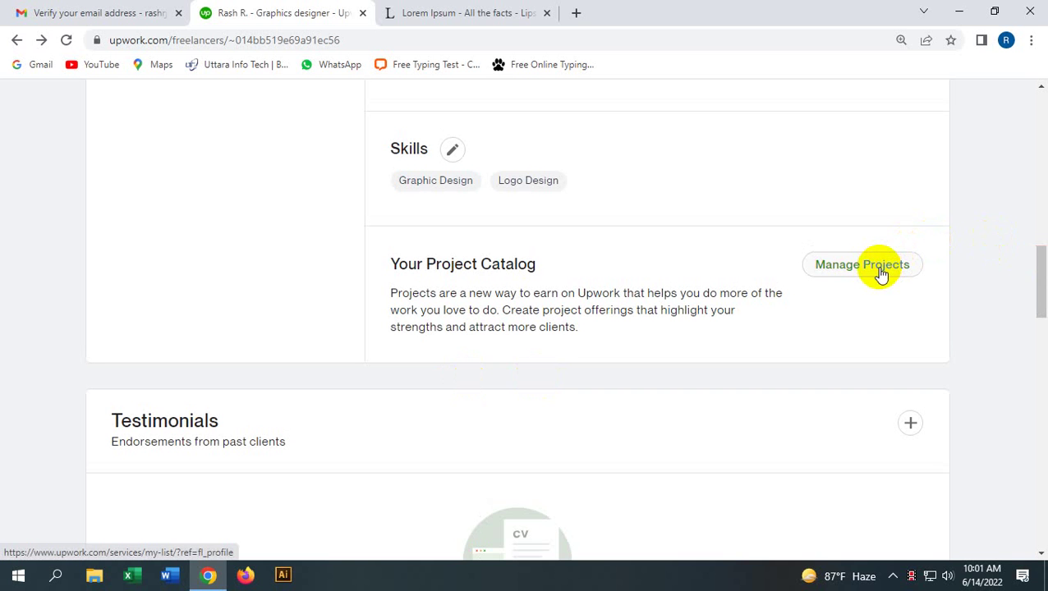
Step: Open Manage Projects, look over the create-project form, then return to the Project Catalog landing page
click(881, 267)
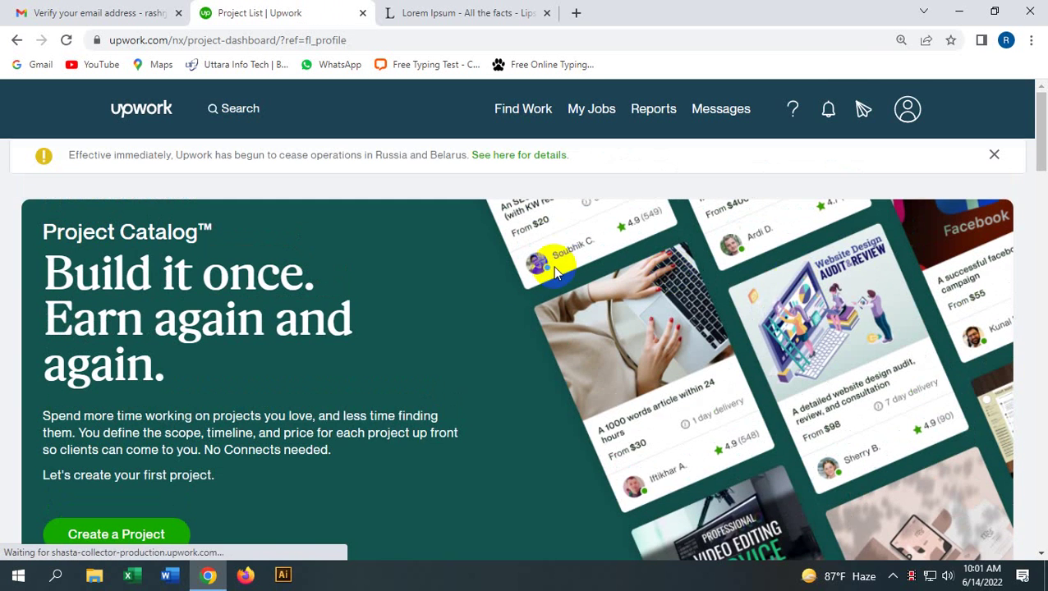
scroll(509, 279, down, 2)
scroll(481, 287, down, 1)
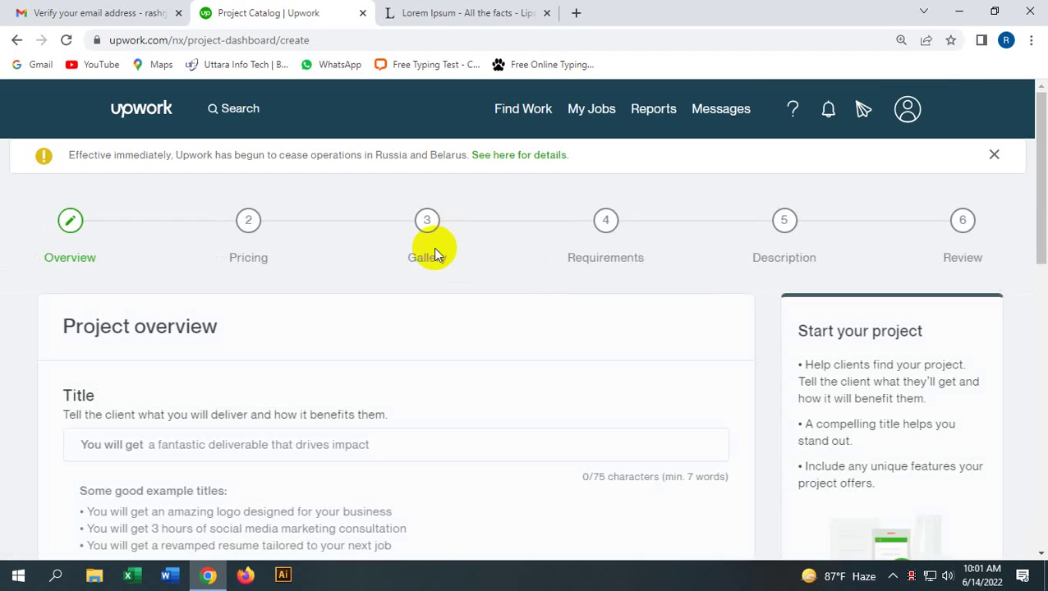
scroll(230, 271, down, 4)
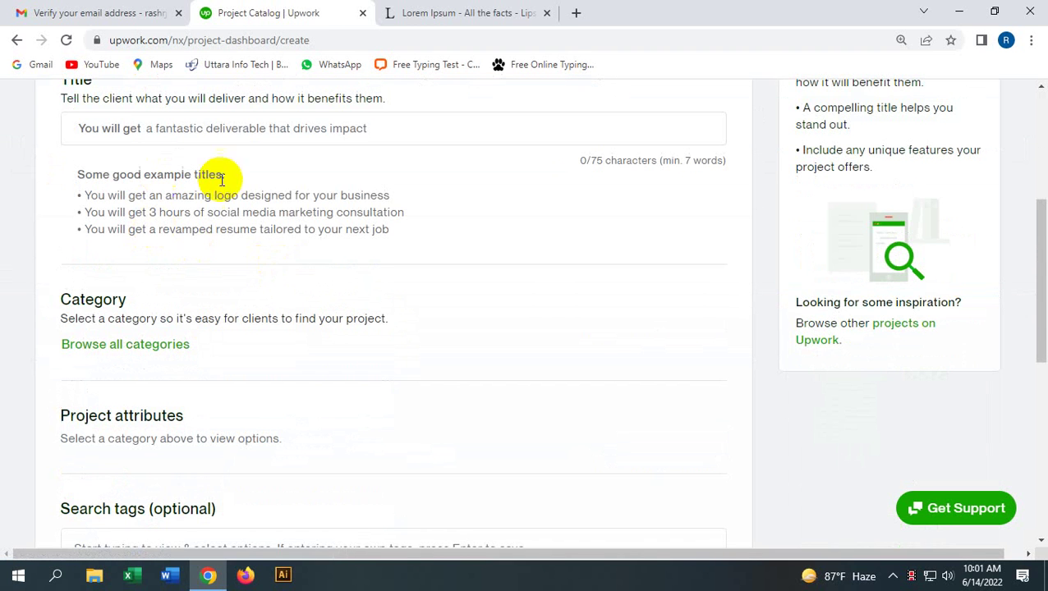
scroll(216, 295, down, 4)
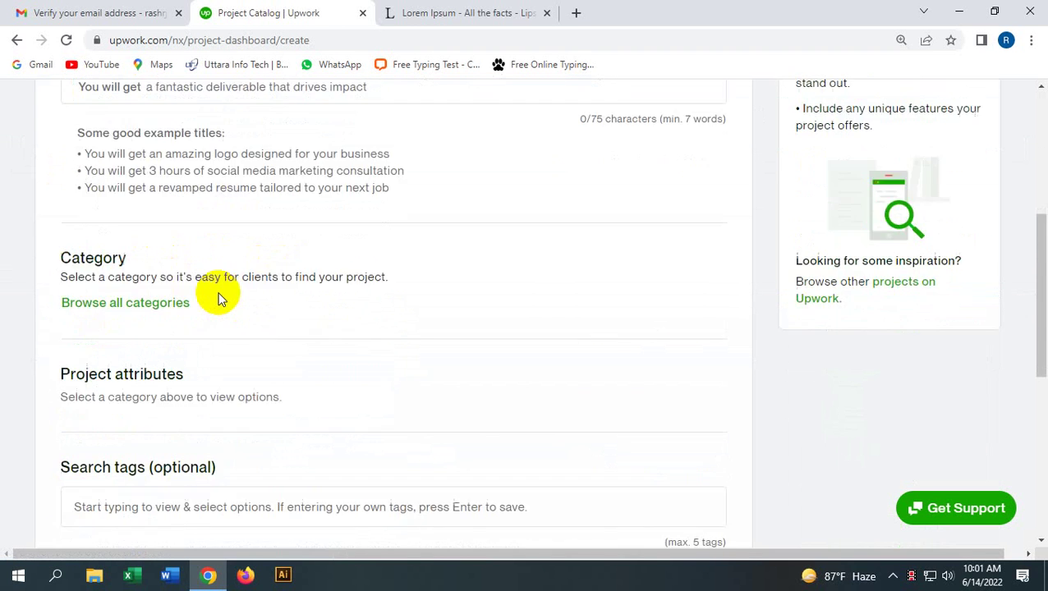
click(432, 249)
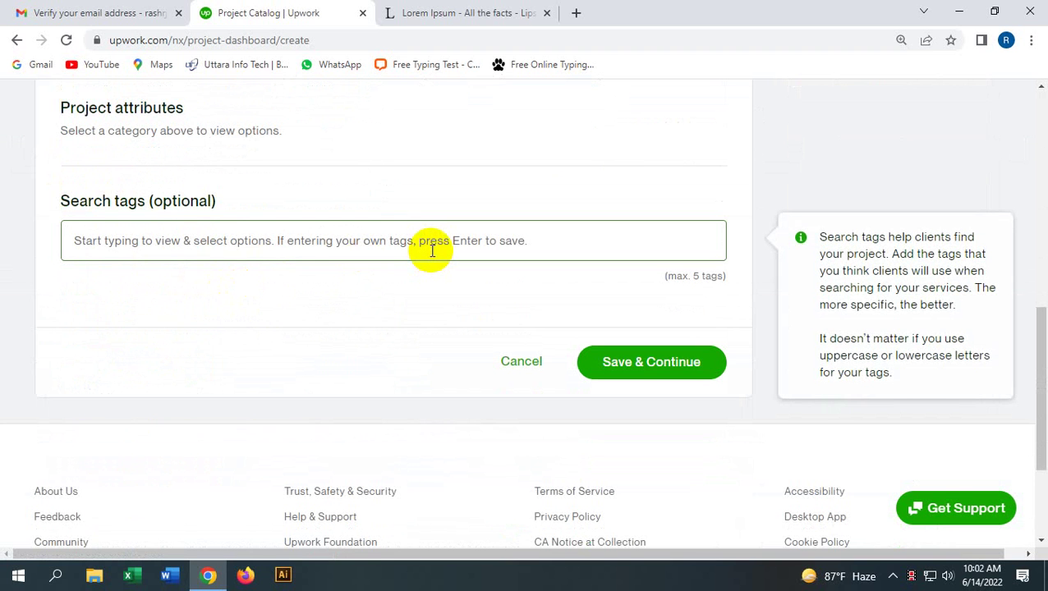
click(719, 192)
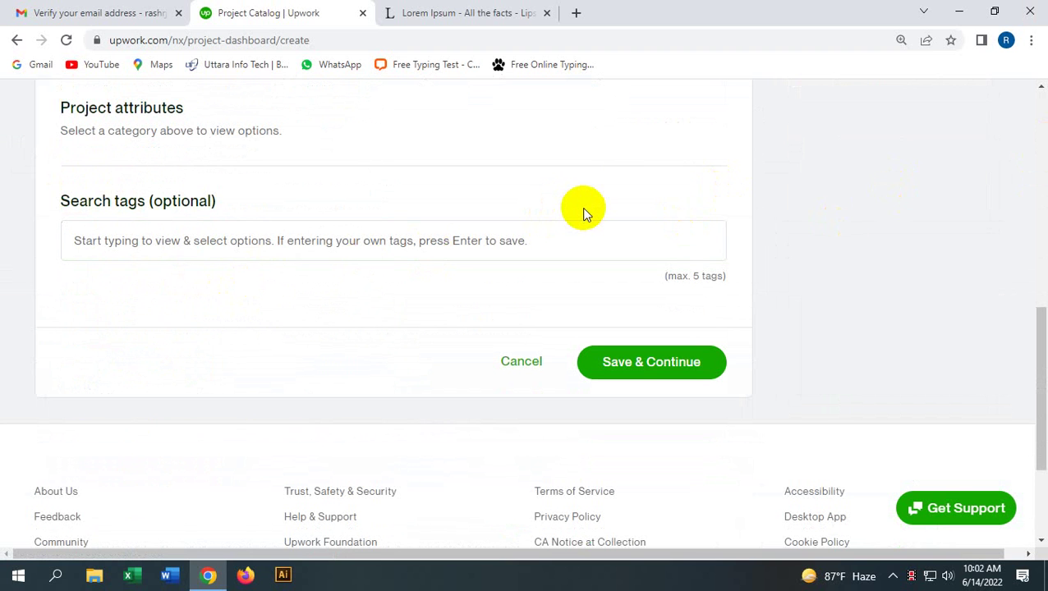
click(17, 41)
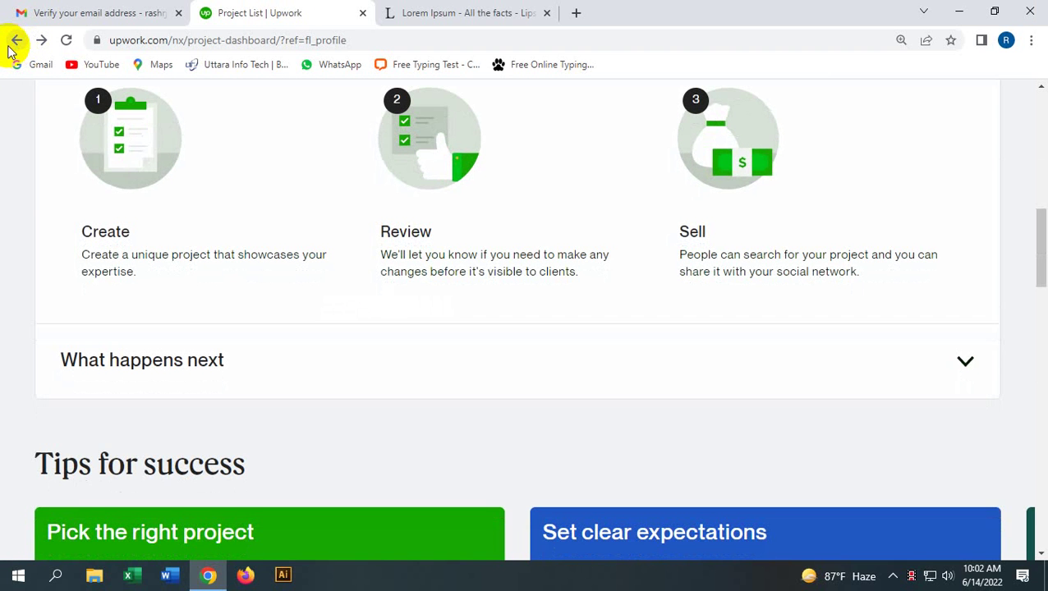
scroll(359, 332, up, 6)
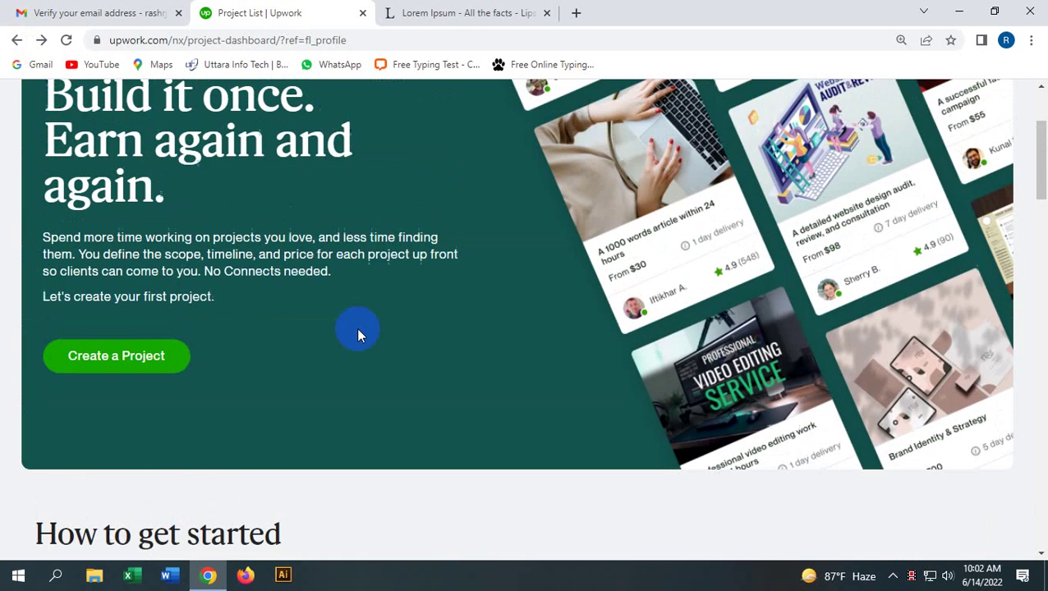
Step: Return to the profile and open Request a testimonial, focusing the client's First name field
click(16, 40)
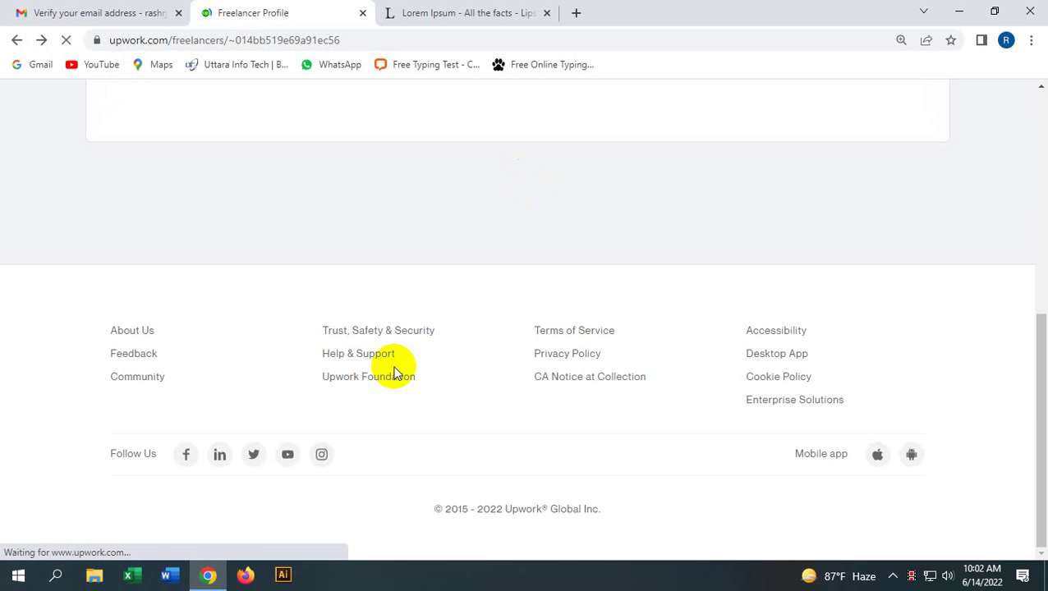
scroll(394, 372, down, 15)
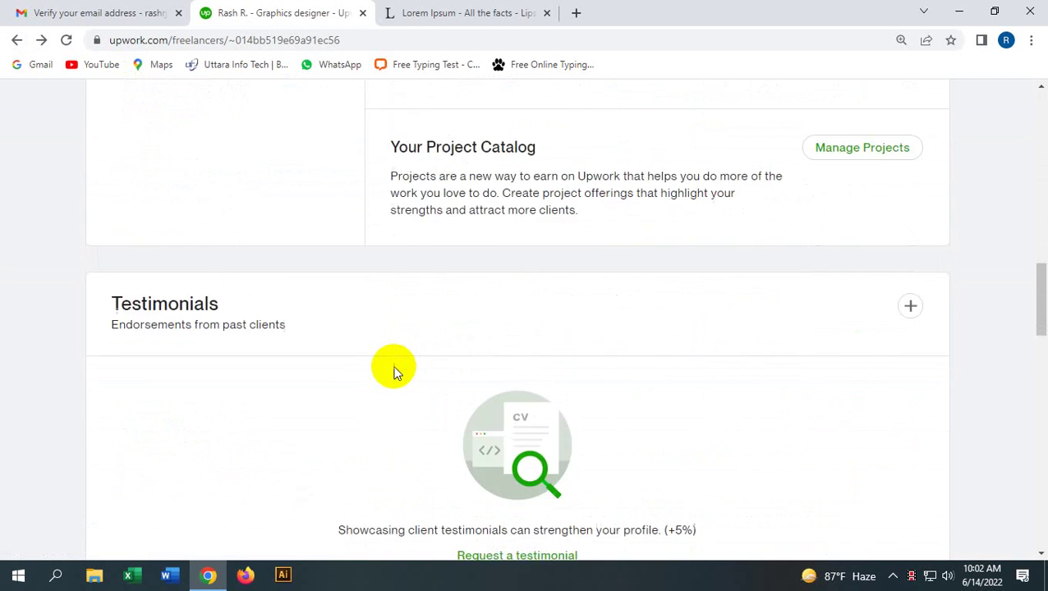
click(528, 370)
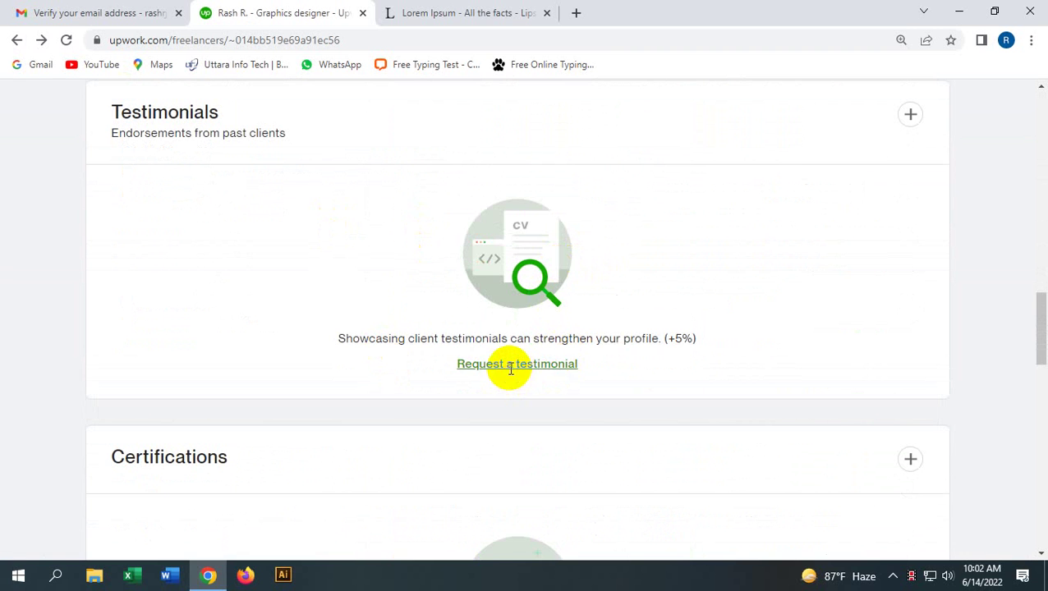
click(504, 368)
click(265, 281)
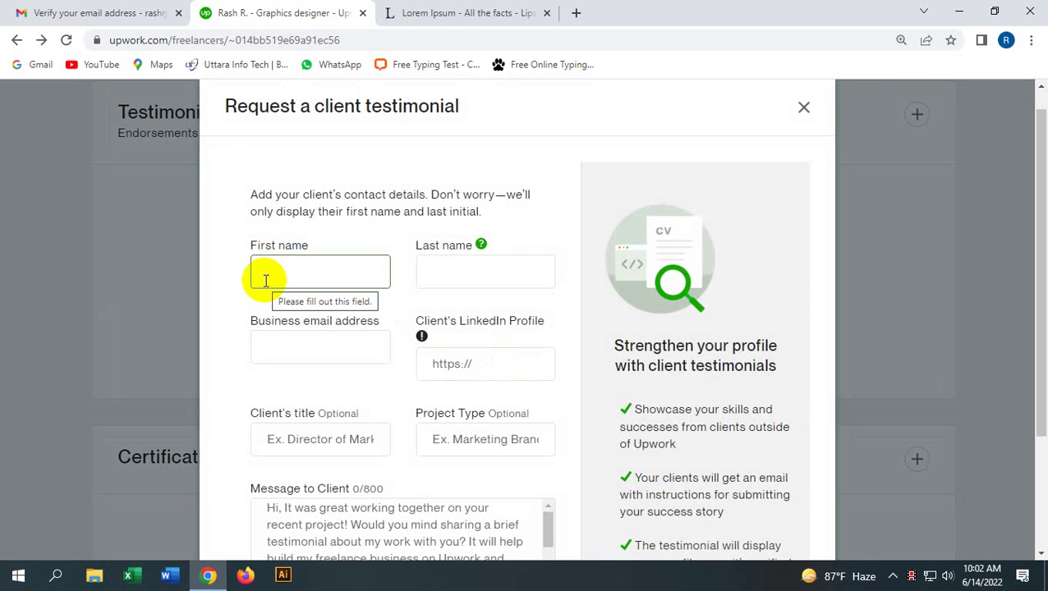
click(263, 305)
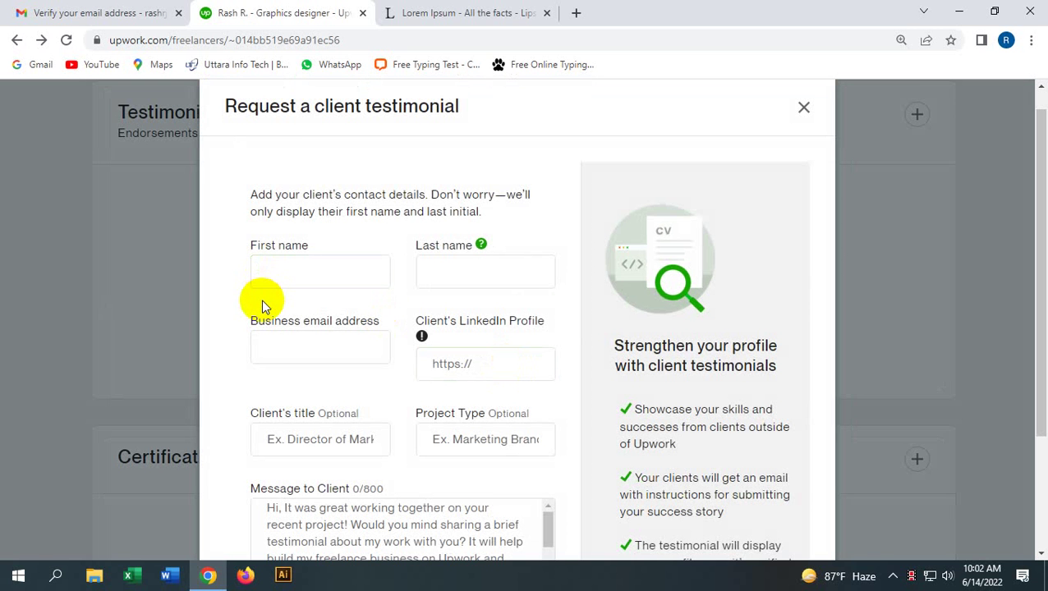
click(279, 275)
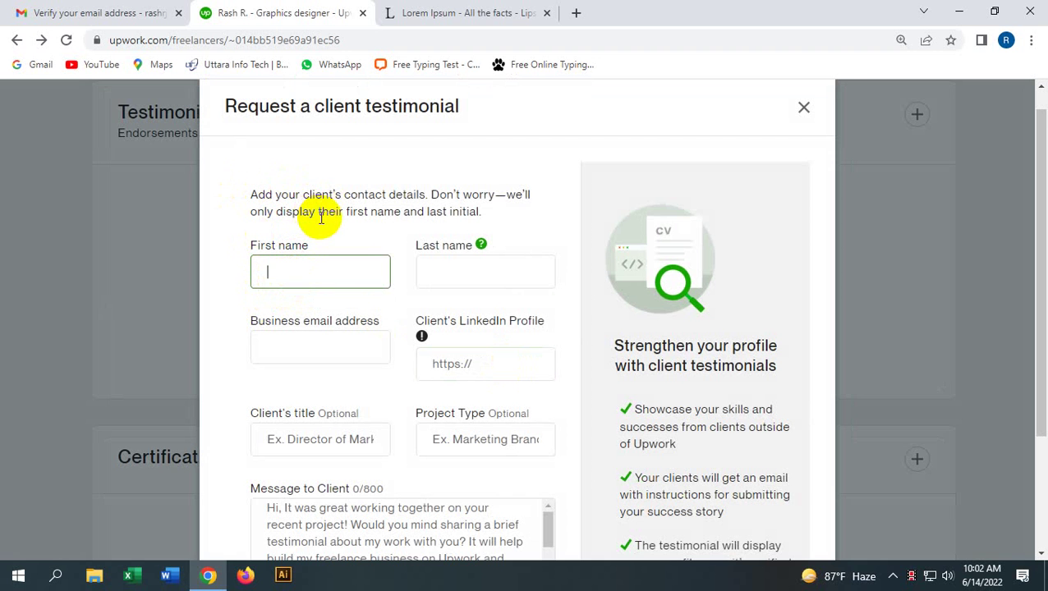
Step: Close the testimonial request form and scroll down to the Certifications section
click(801, 109)
scroll(201, 405, down, 3)
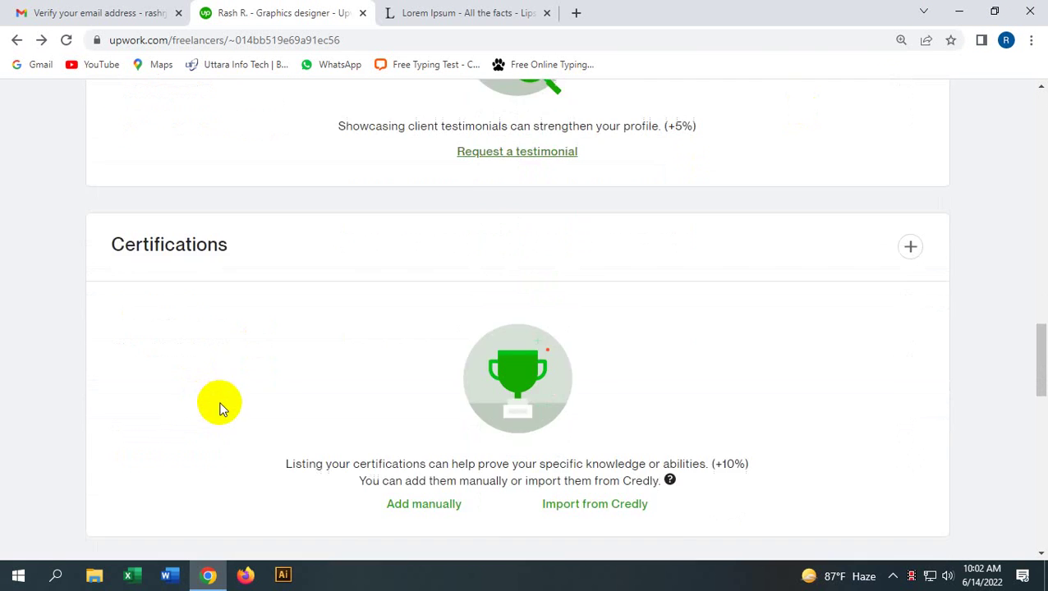
scroll(218, 407, up, 1)
scroll(220, 408, down, 2)
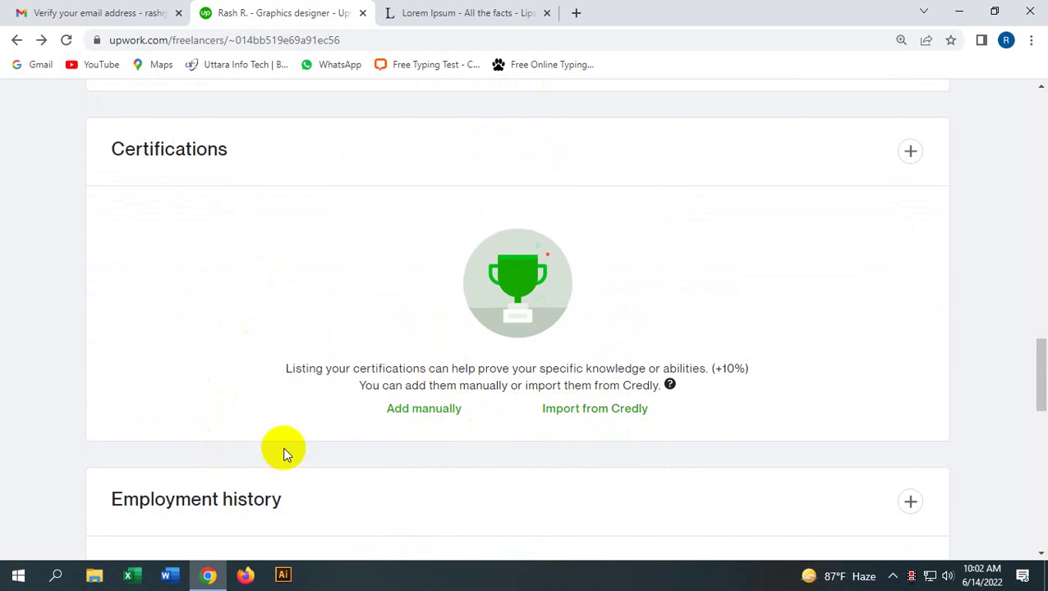
Step: Start adding a certification, browse the certification list, then close the form without saving
click(436, 408)
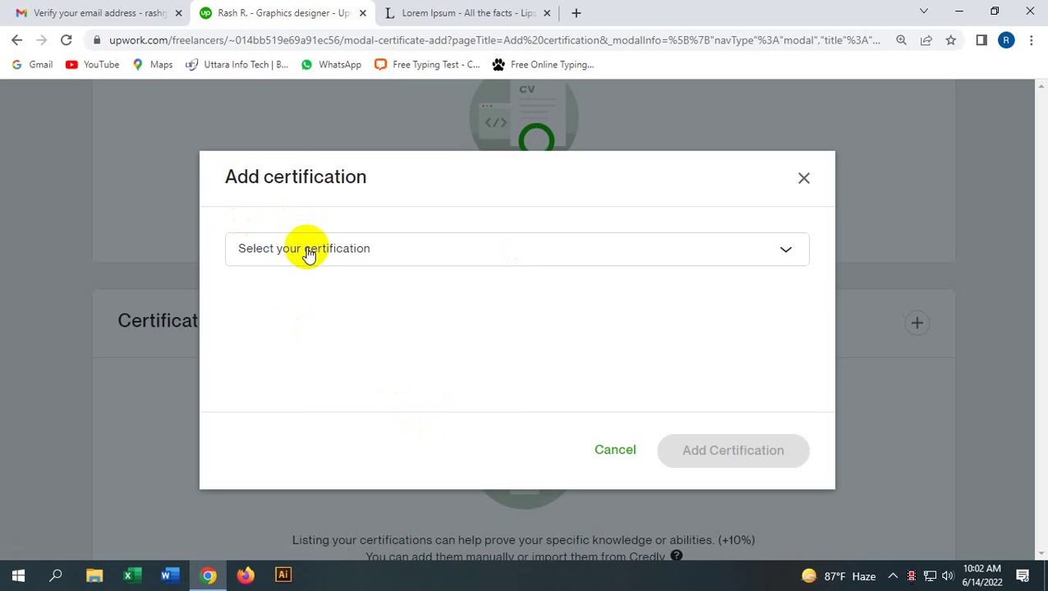
click(308, 255)
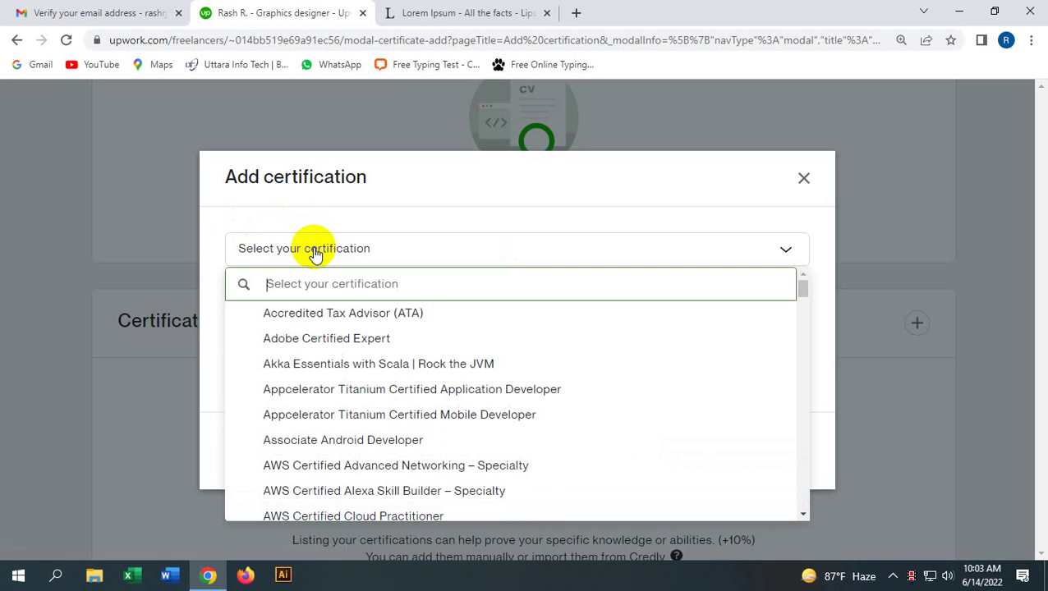
scroll(337, 411, down, 15)
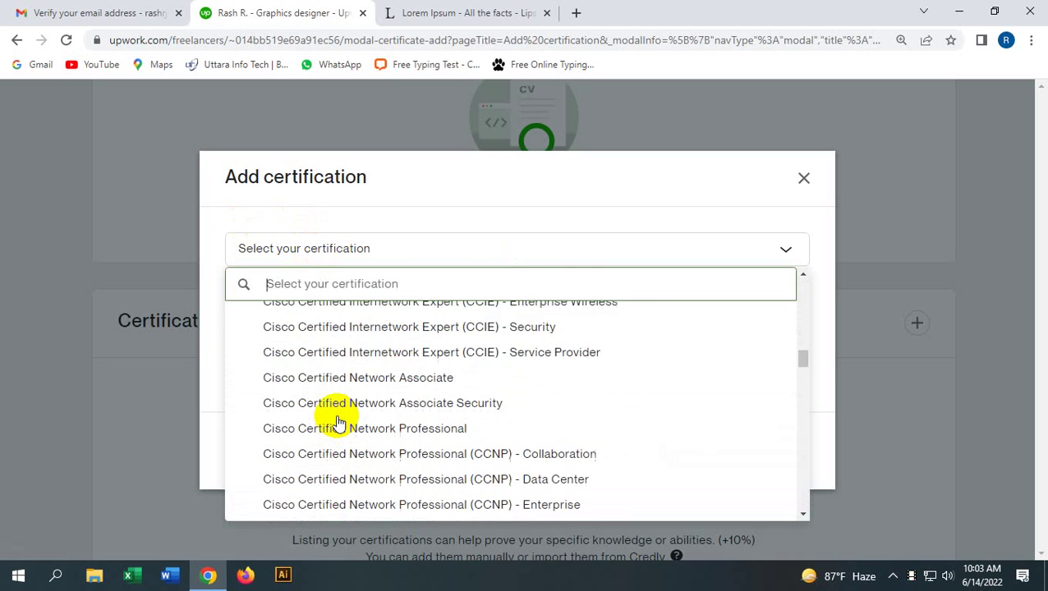
scroll(339, 424, down, 20)
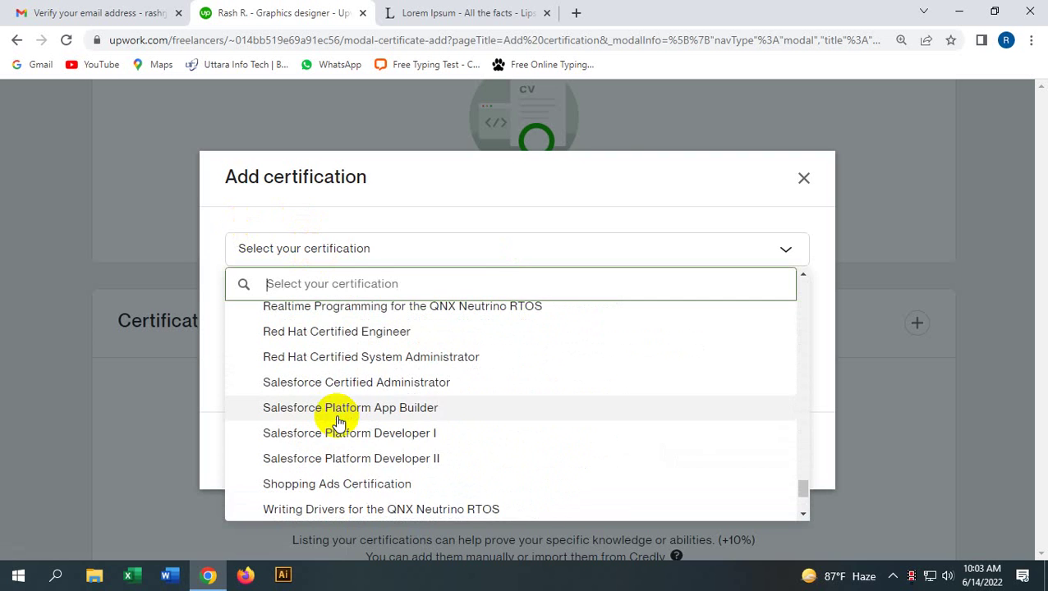
click(804, 179)
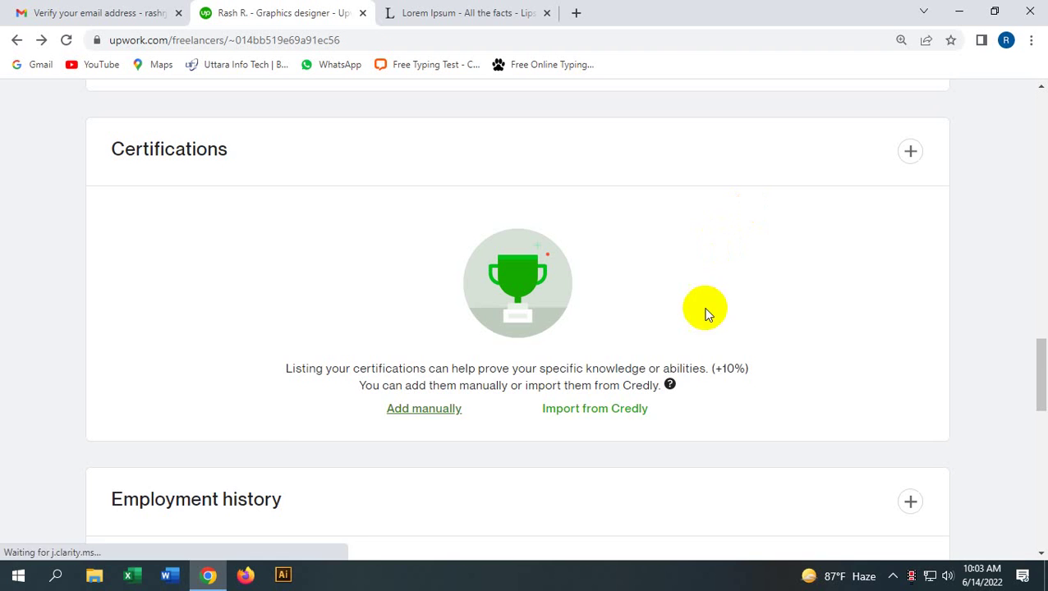
scroll(358, 550, down, 3)
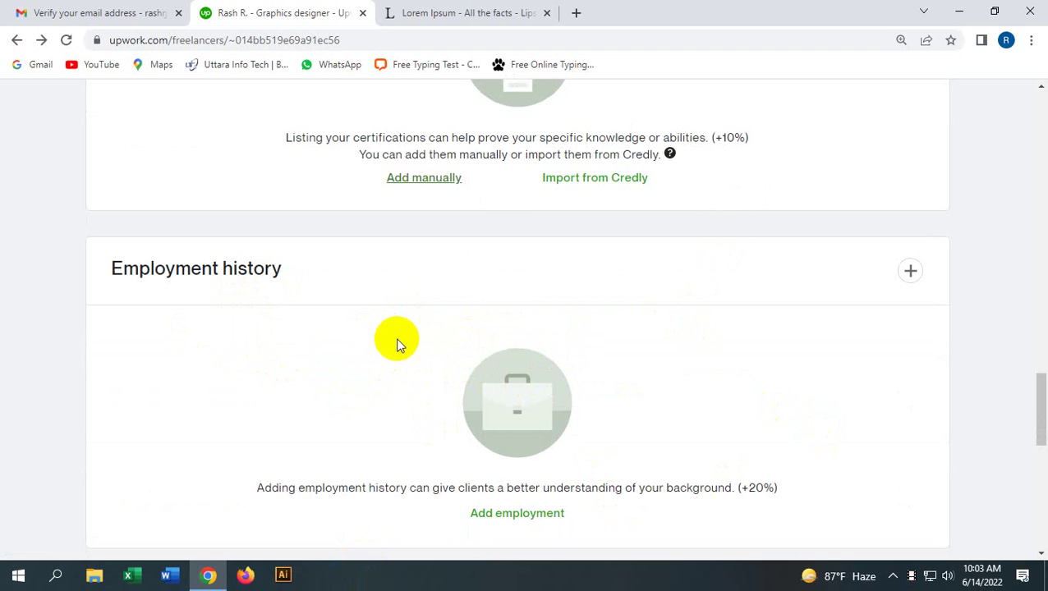
scroll(433, 342, down, 1)
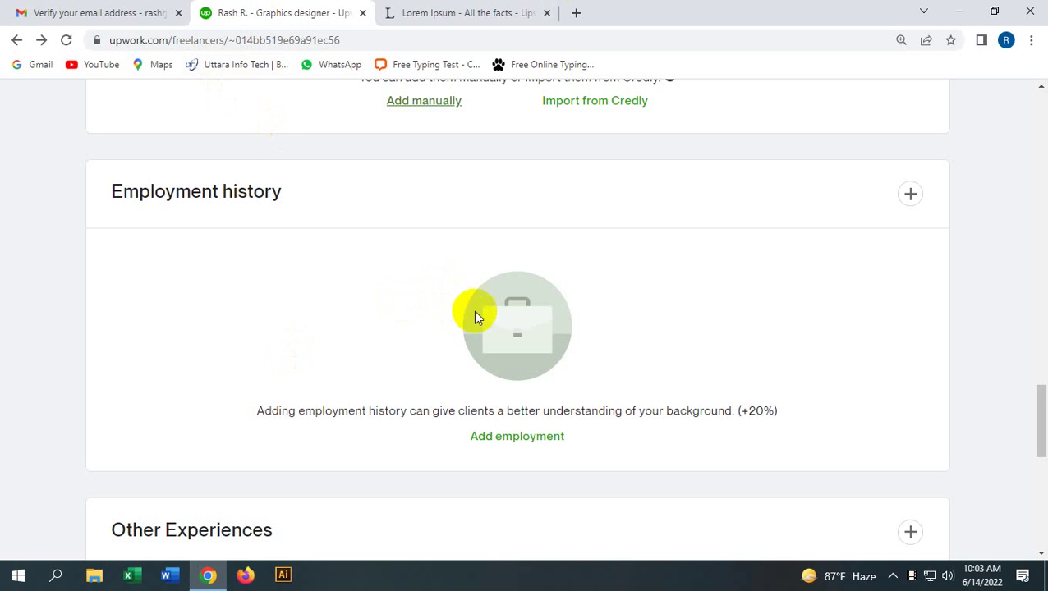
scroll(407, 314, down, 4)
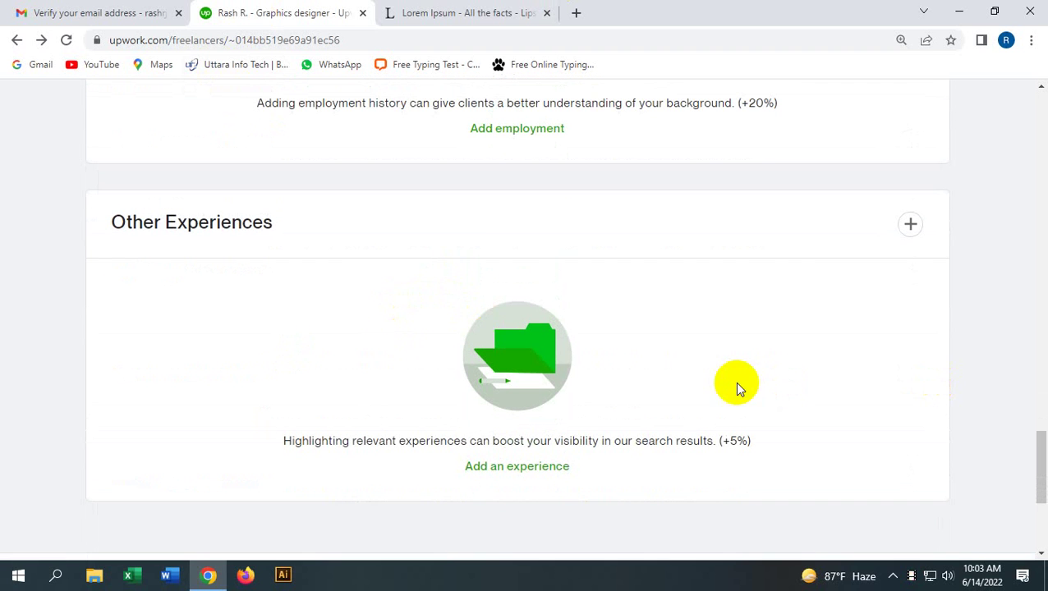
click(517, 468)
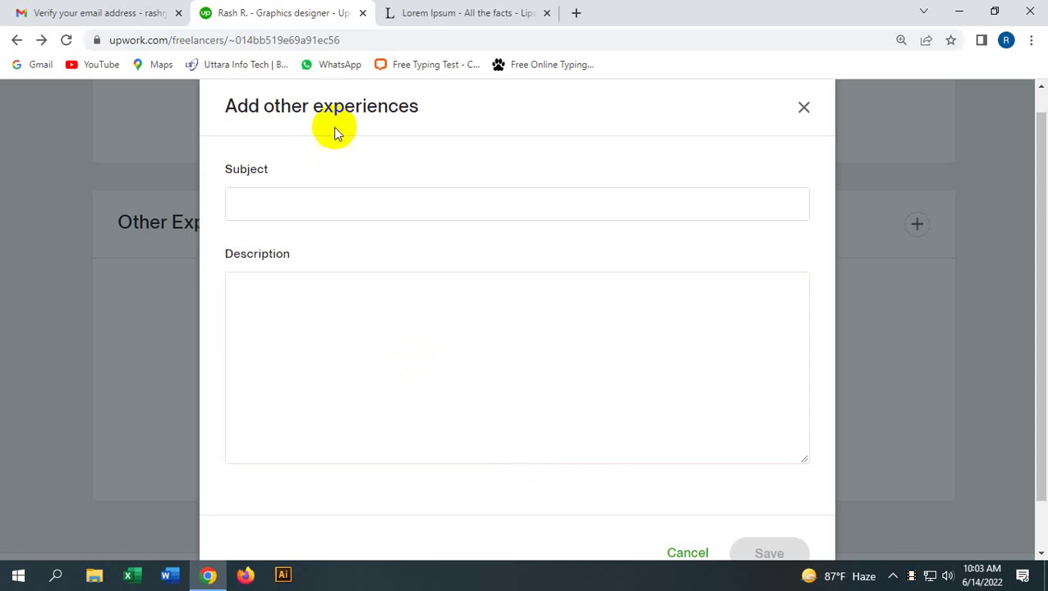
click(298, 195)
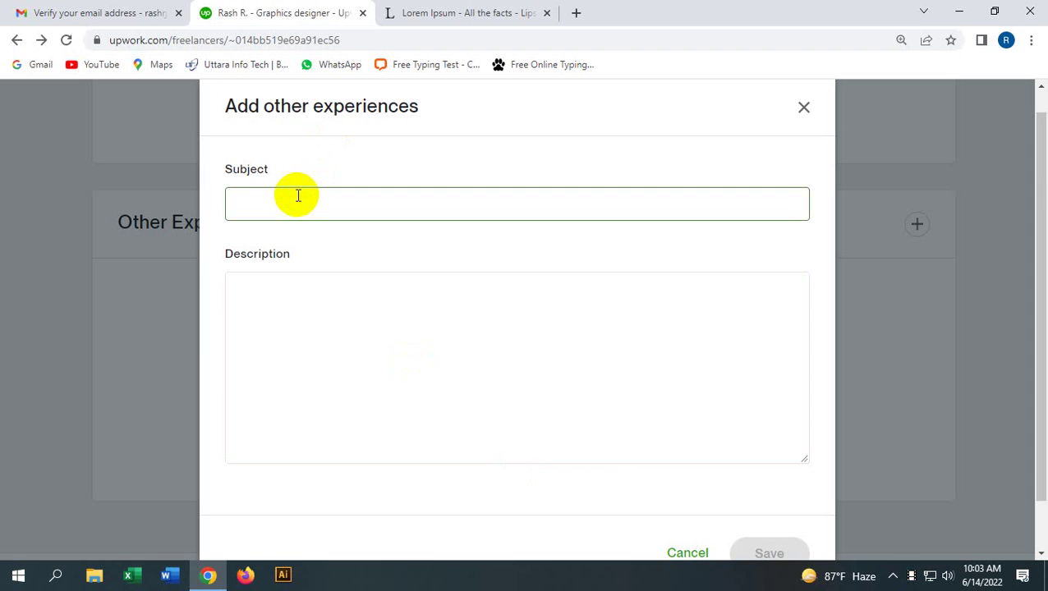
click(348, 359)
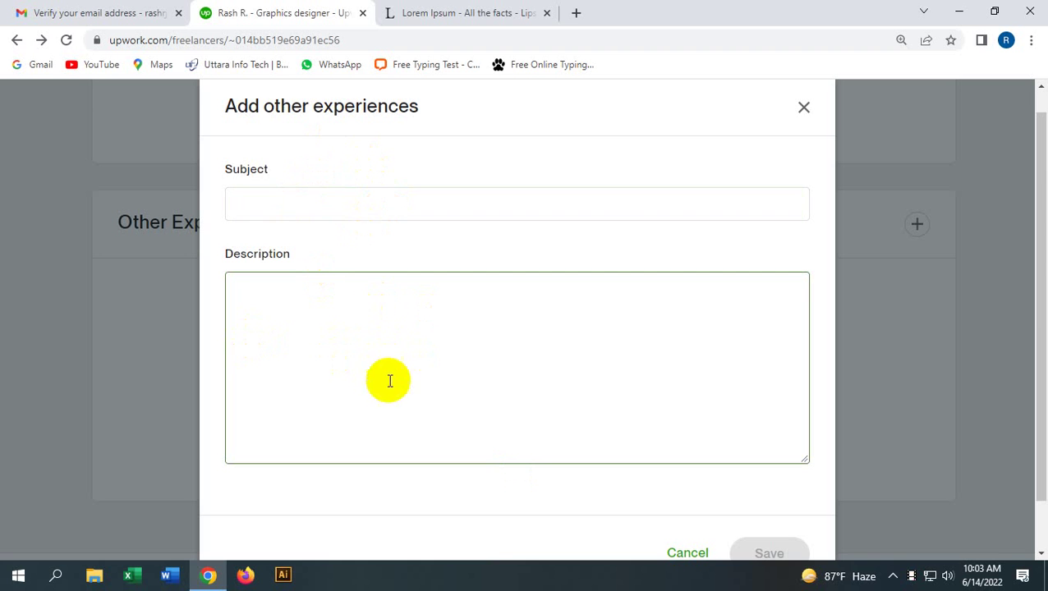
scroll(573, 400, down, 1)
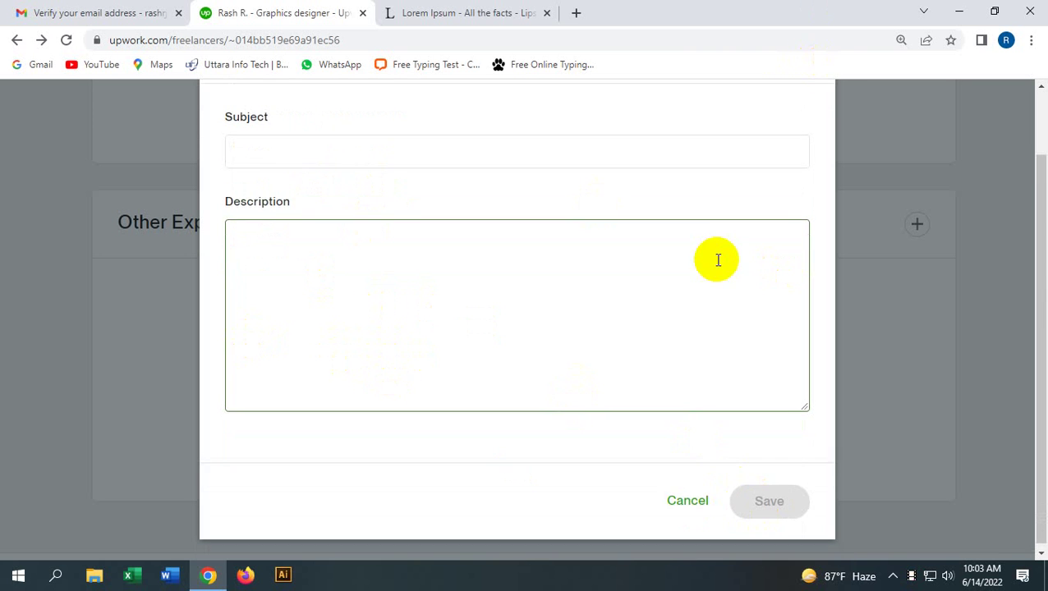
scroll(717, 259, up, 2)
click(806, 132)
scroll(399, 360, down, 3)
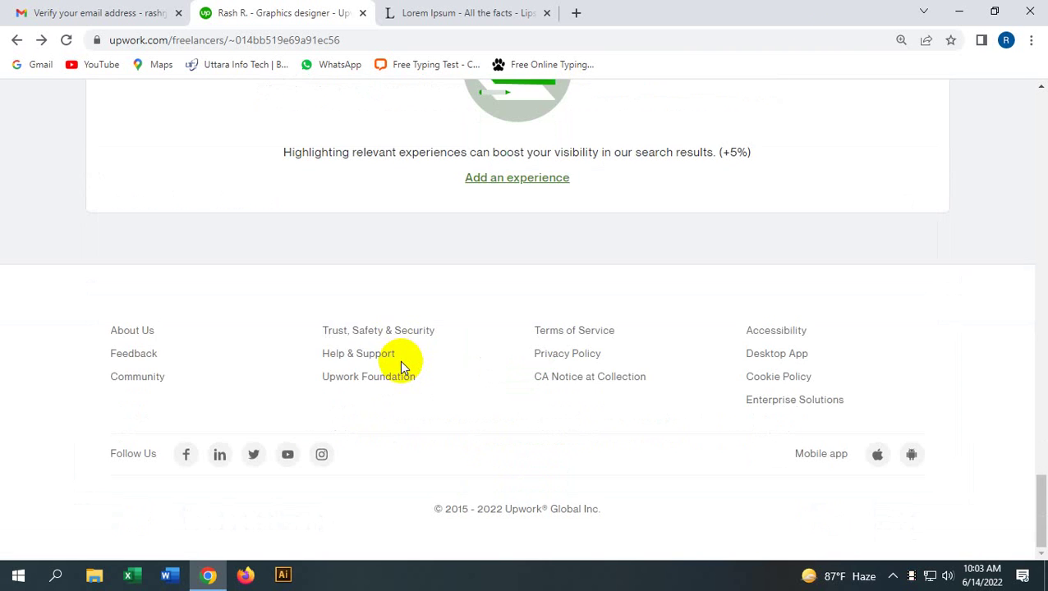
scroll(398, 334, up, 15)
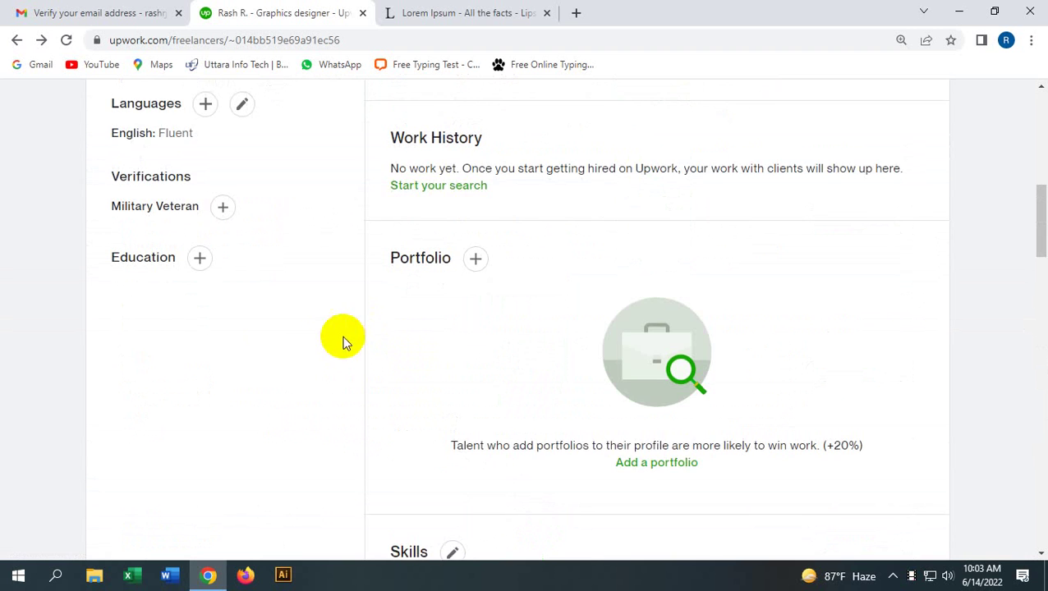
scroll(238, 339, up, 3)
scroll(154, 240, down, 1)
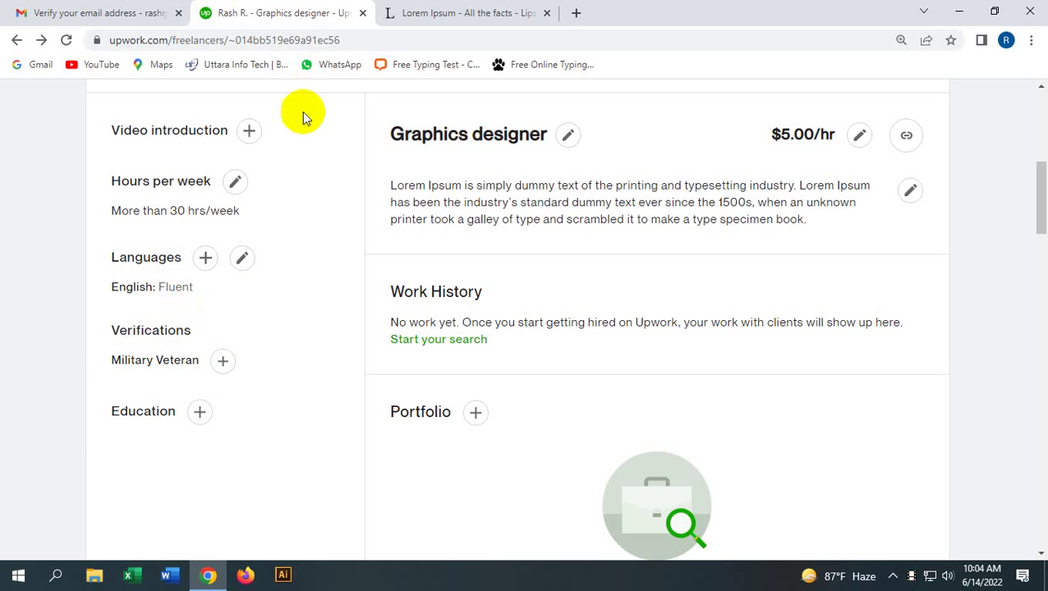
scroll(182, 420, up, 5)
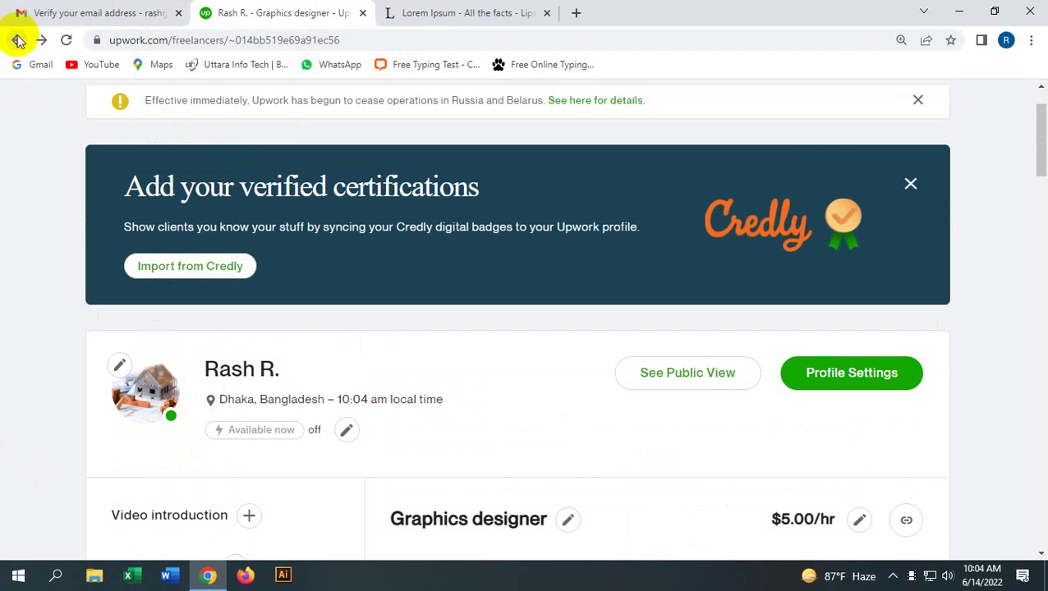
scroll(970, 354, up, 1)
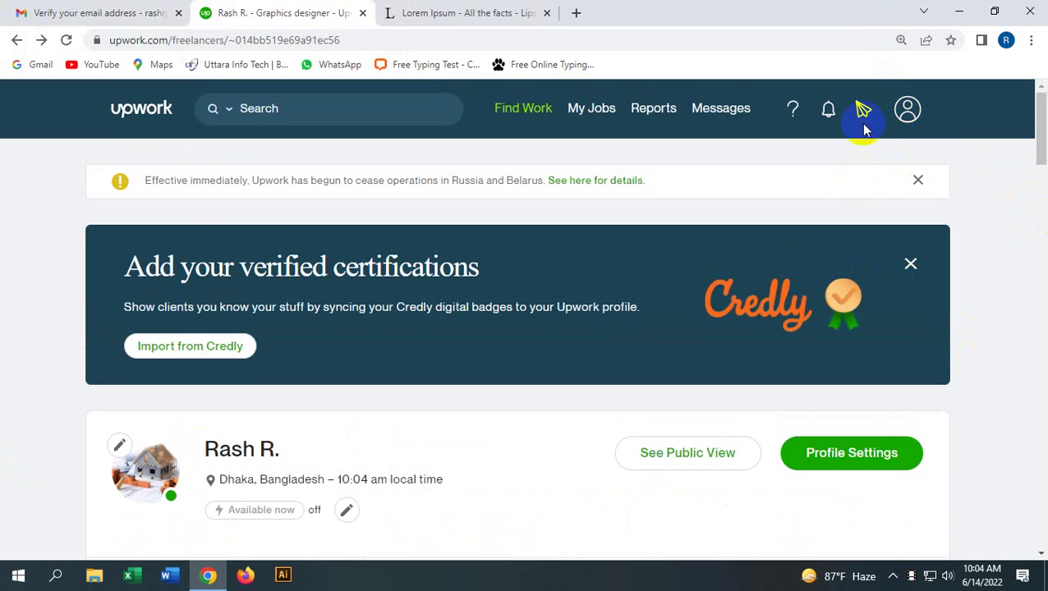
mouse_move(663, 130)
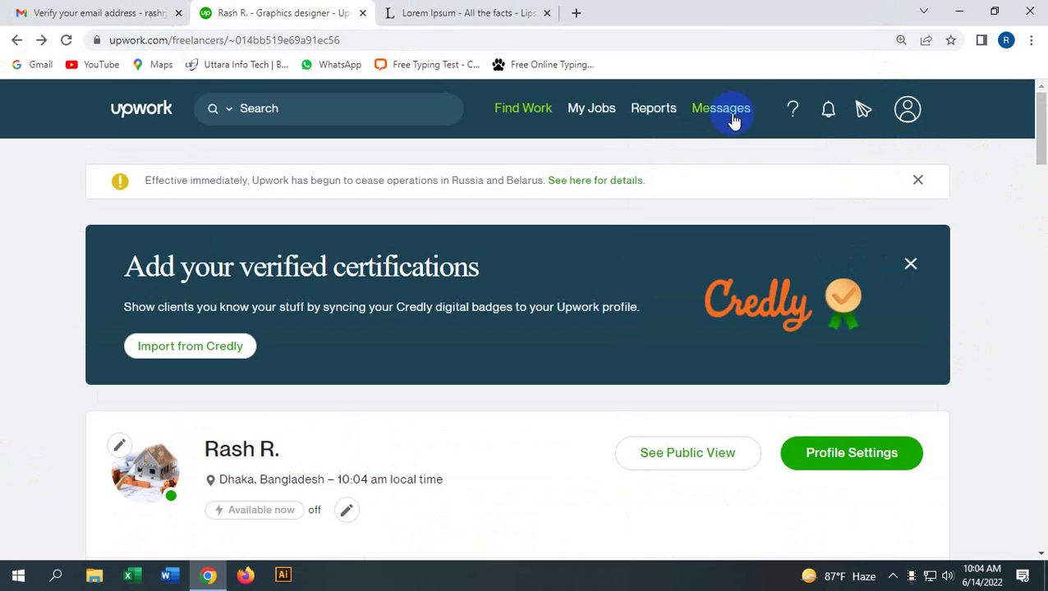
Step: Visit My Jobs, then switch to the Find Work best-matches job listings
click(594, 119)
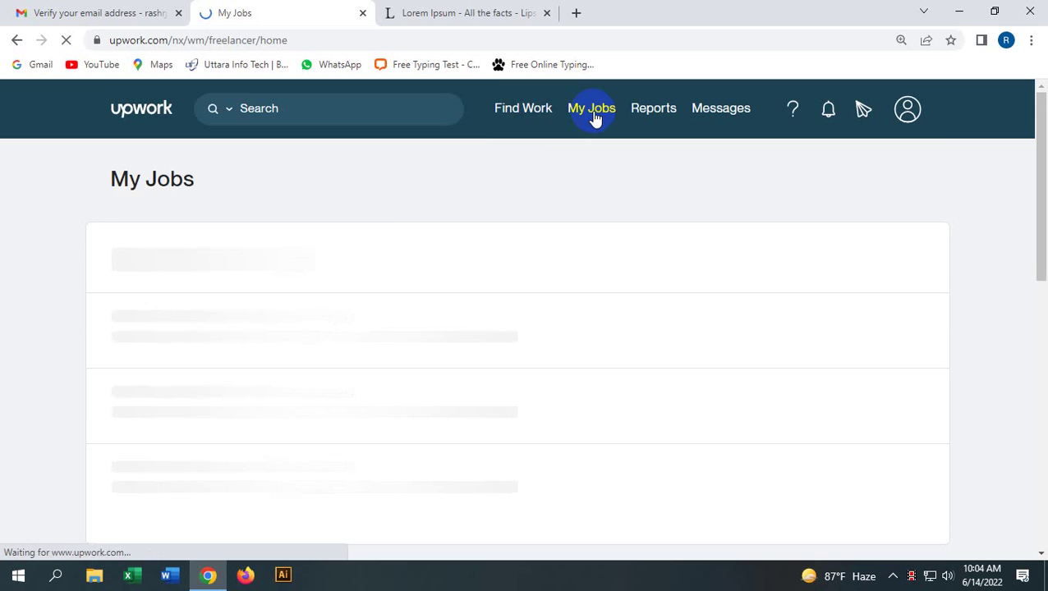
click(536, 119)
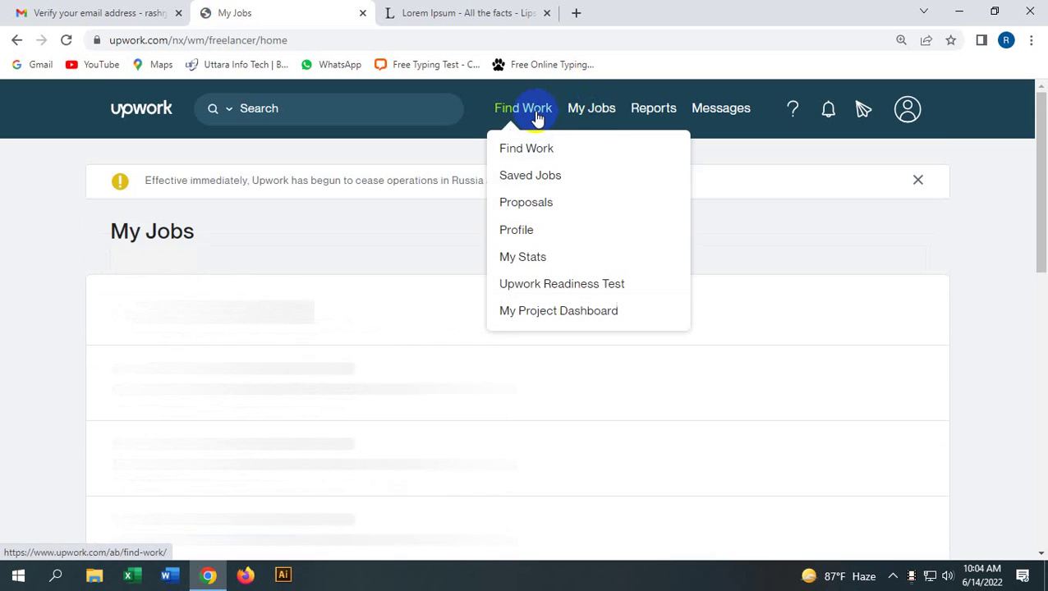
mouse_move(602, 122)
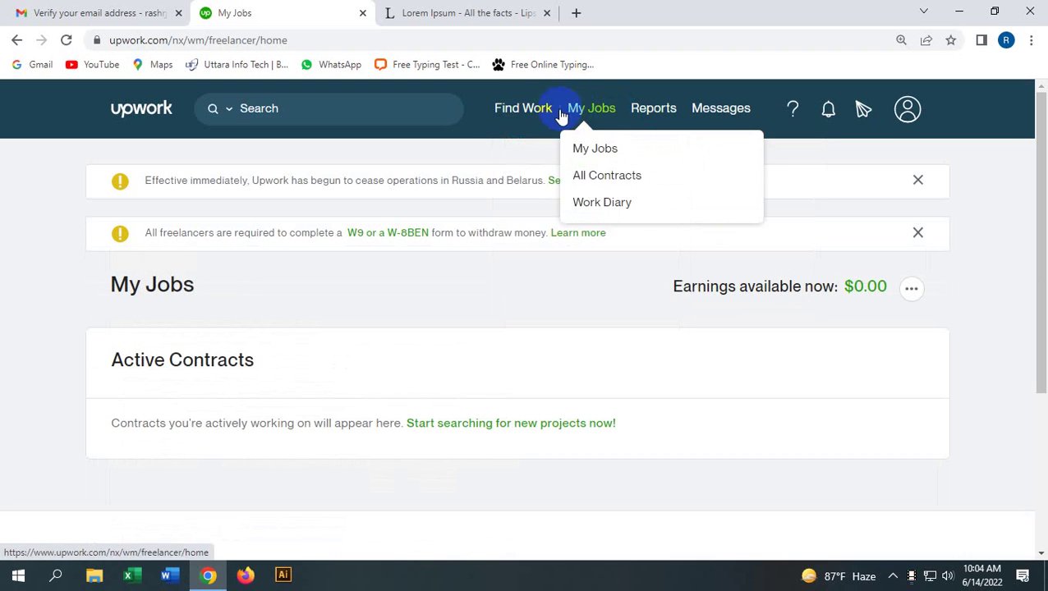
mouse_move(518, 120)
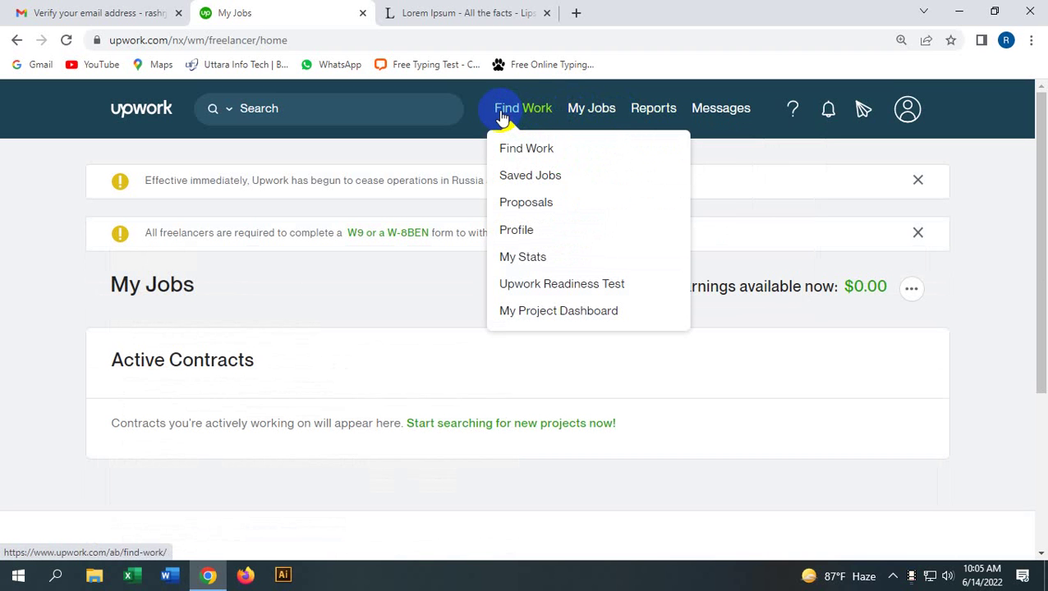
click(501, 115)
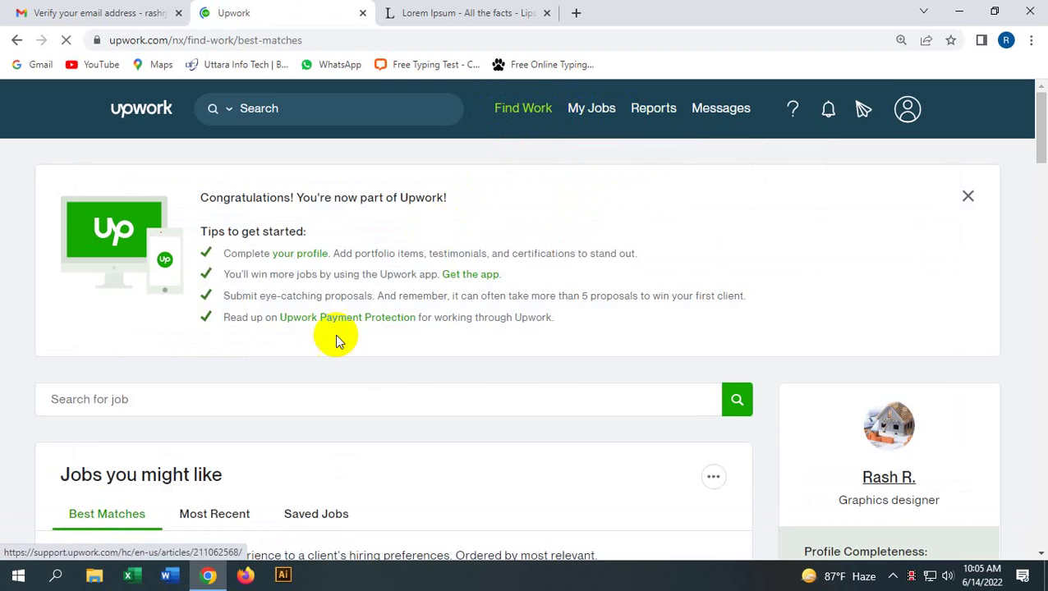
Step: Dismiss the tour popup and scroll to Jobs you might like, led by Logo clean up
scroll(317, 350, down, 5)
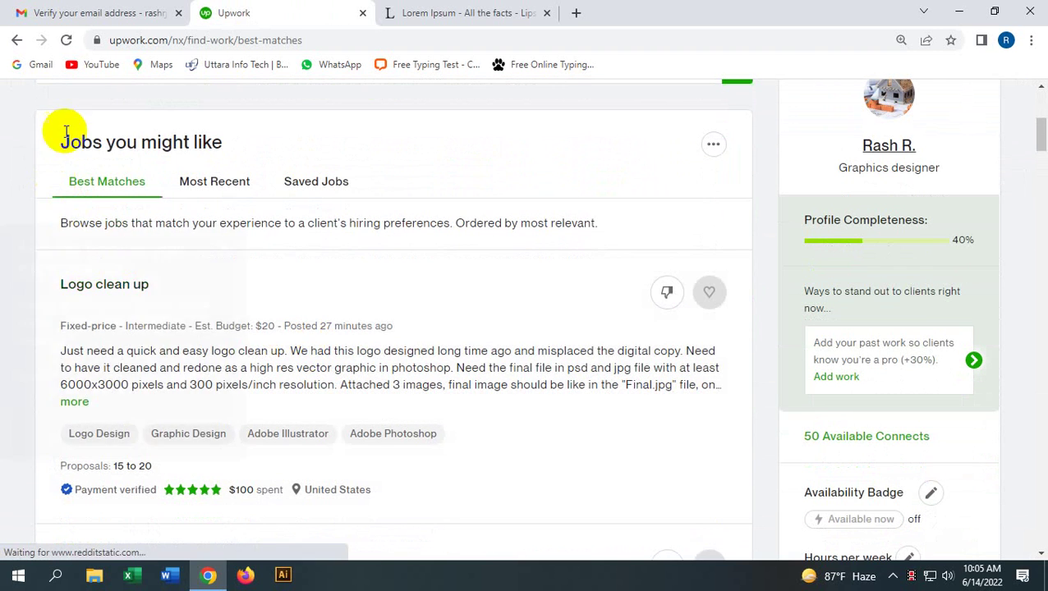
click(223, 235)
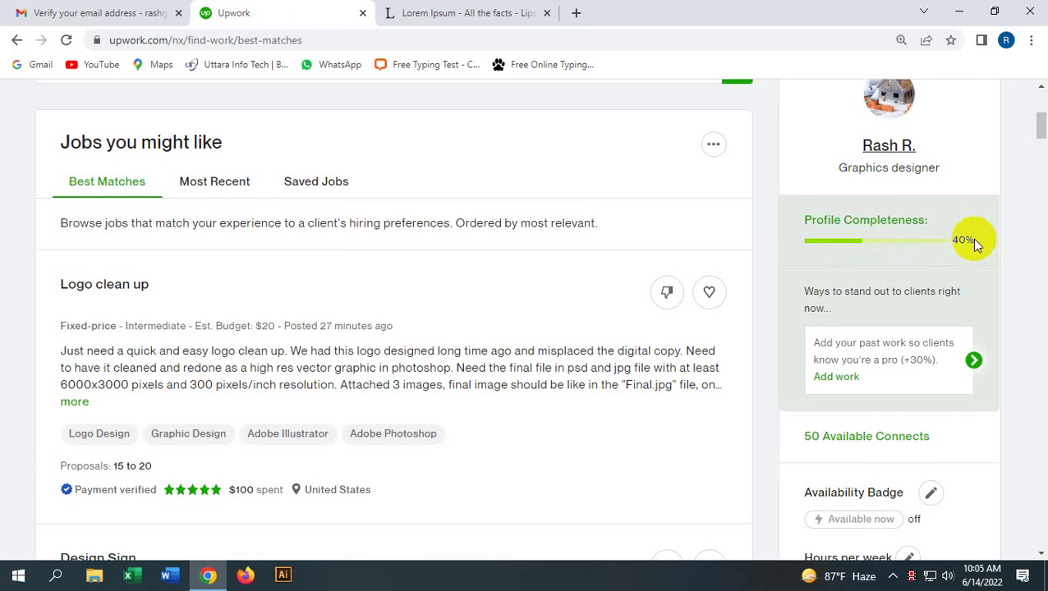
scroll(877, 287, down, 2)
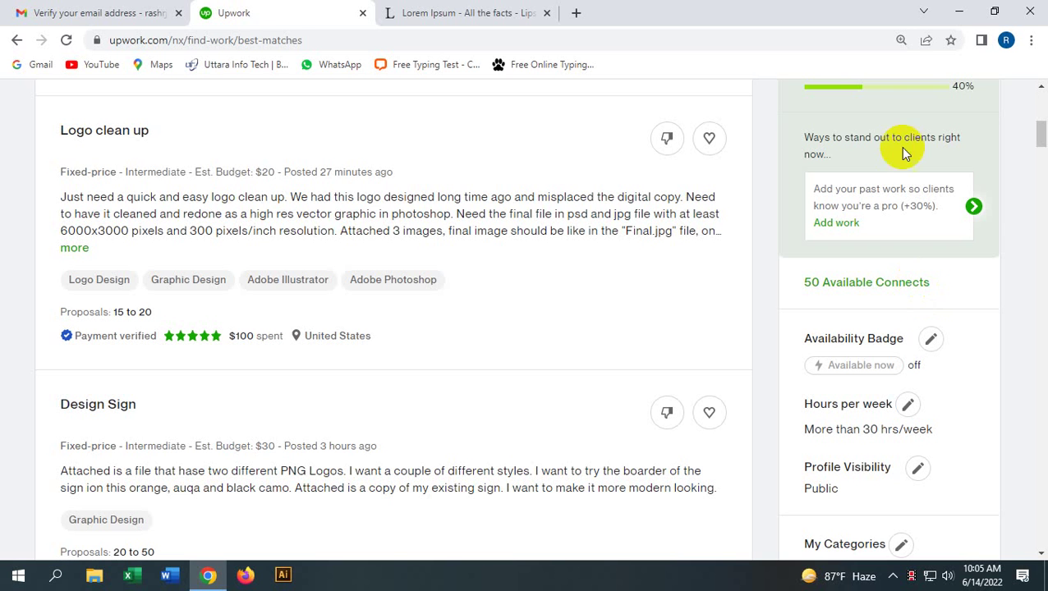
scroll(333, 355, up, 7)
scroll(327, 372, down, 3)
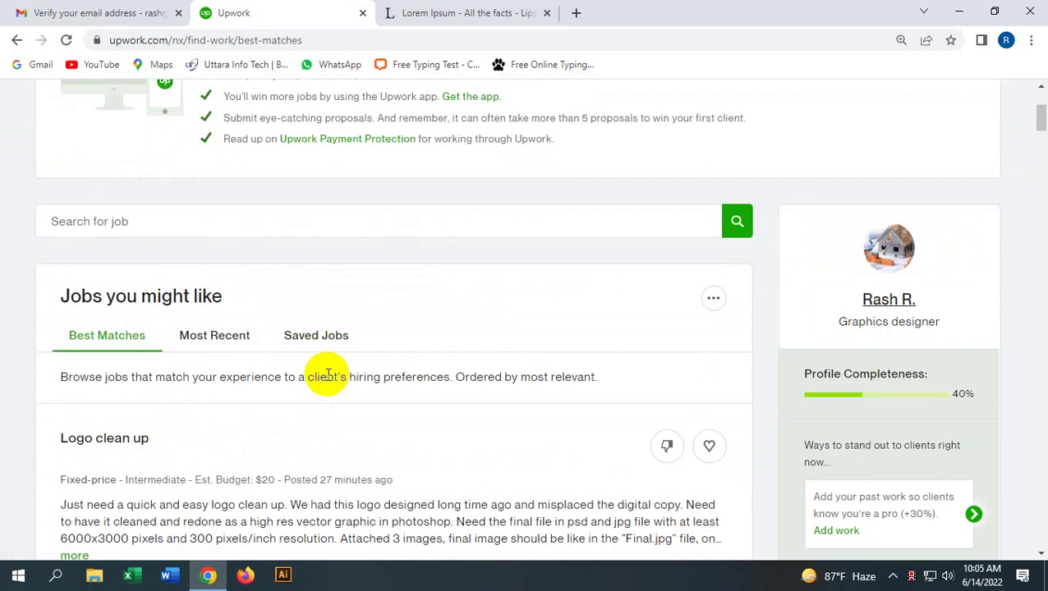
scroll(328, 375, down, 2)
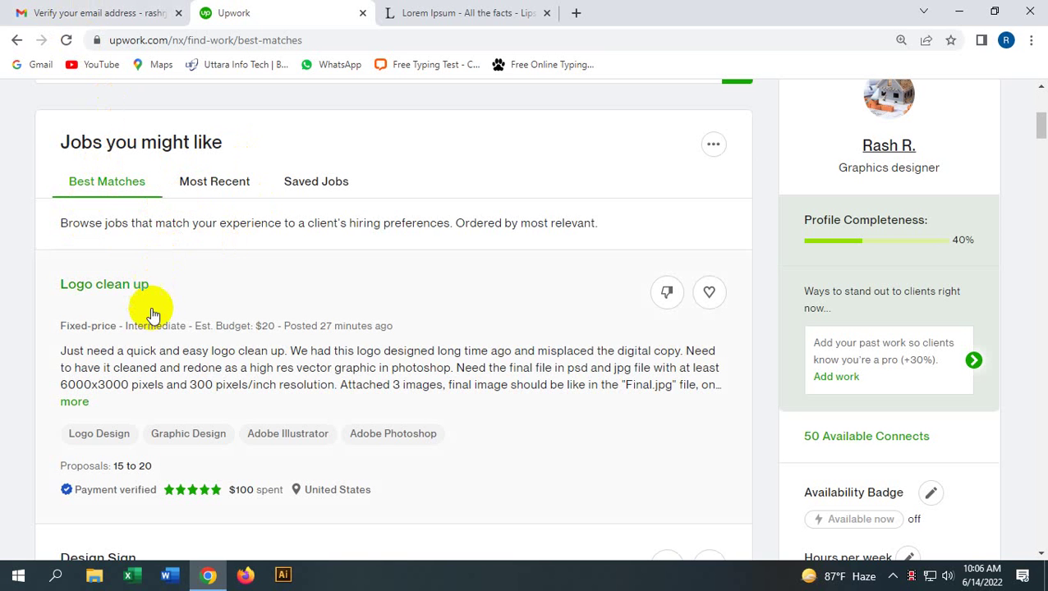
scroll(152, 317, down, 5)
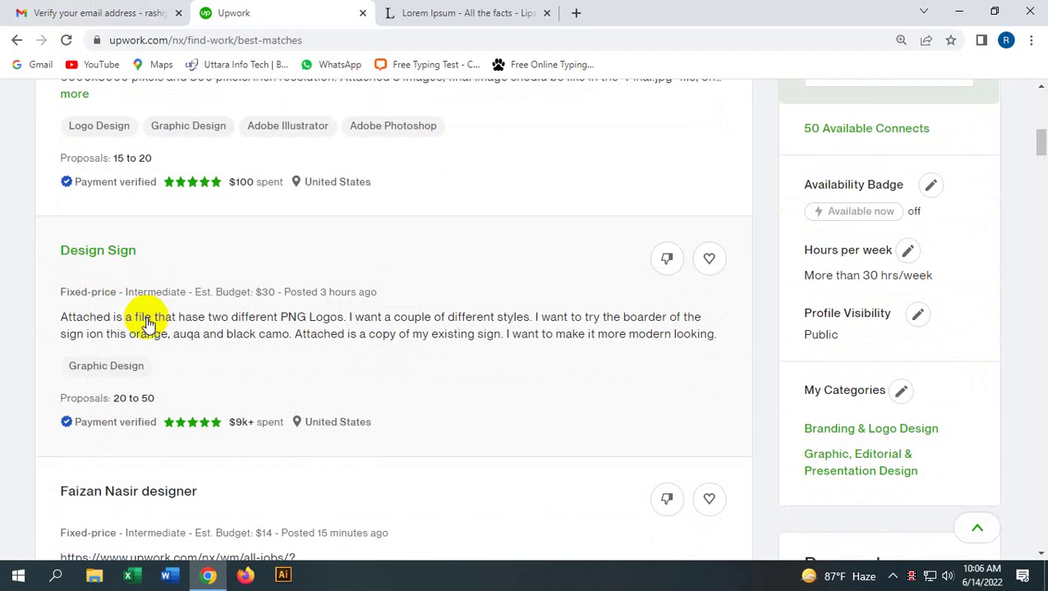
scroll(148, 322, down, 2)
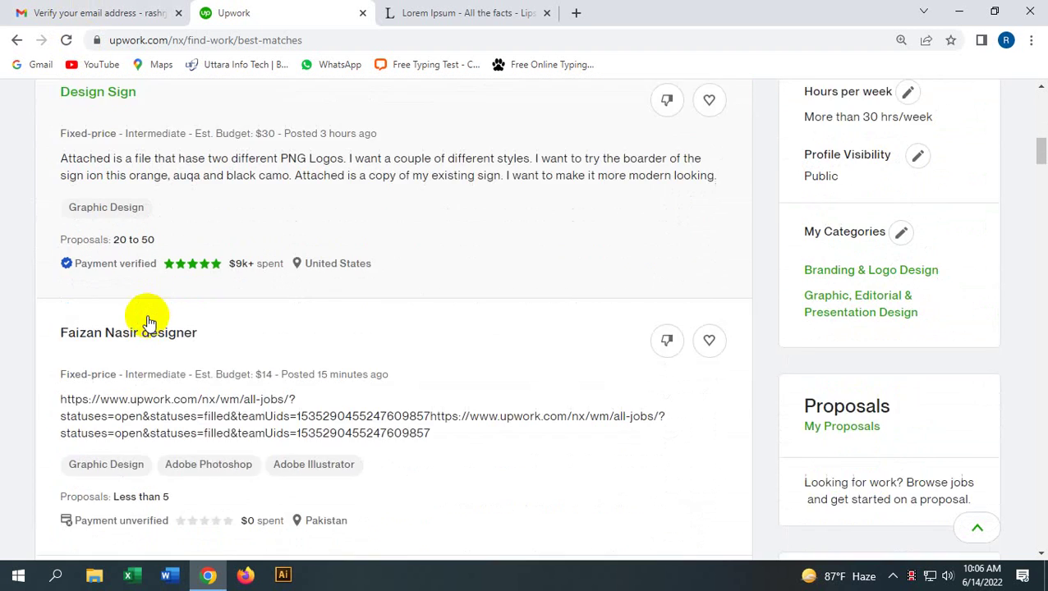
scroll(149, 320, up, 10)
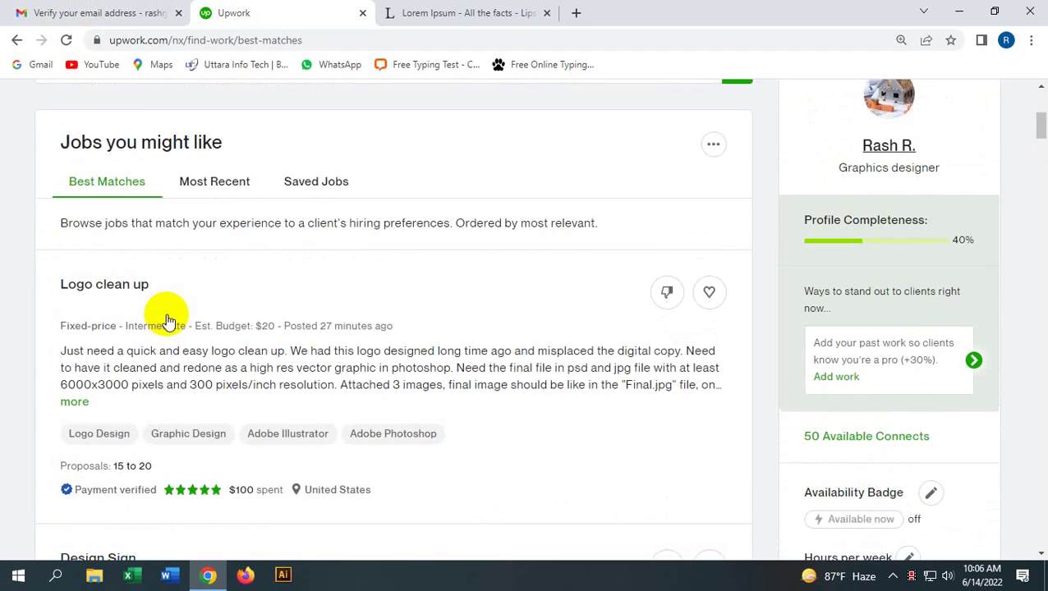
scroll(160, 323, down, 3)
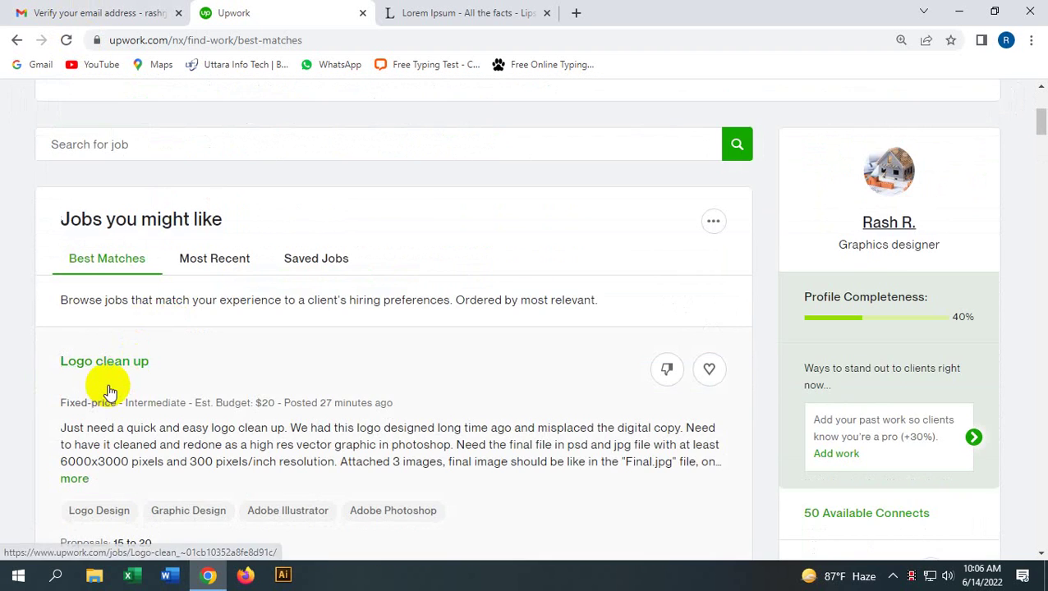
scroll(130, 382, down, 4)
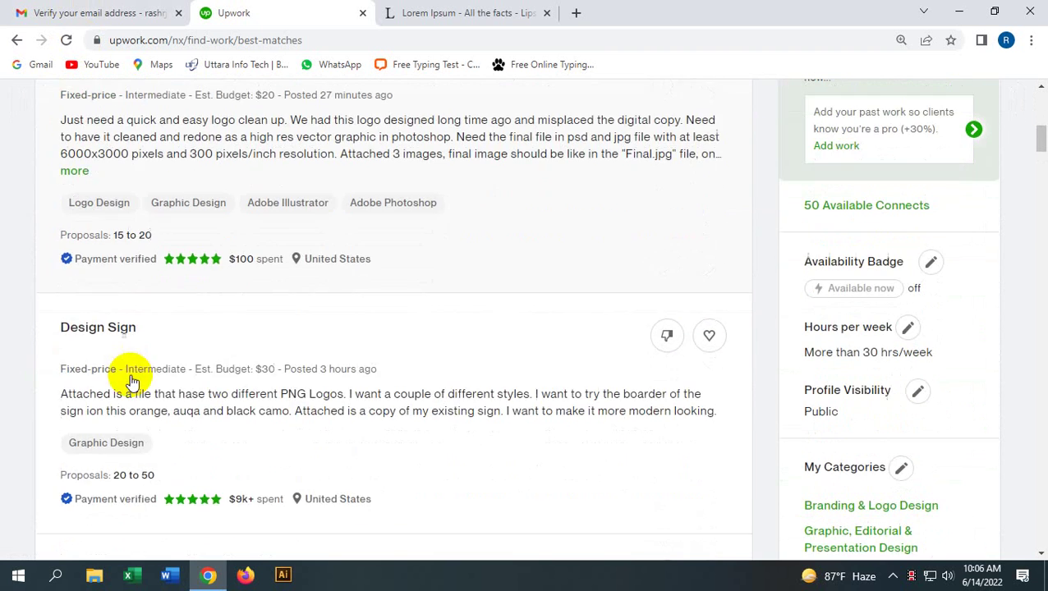
scroll(152, 206, up, 2)
scroll(163, 281, down, 2)
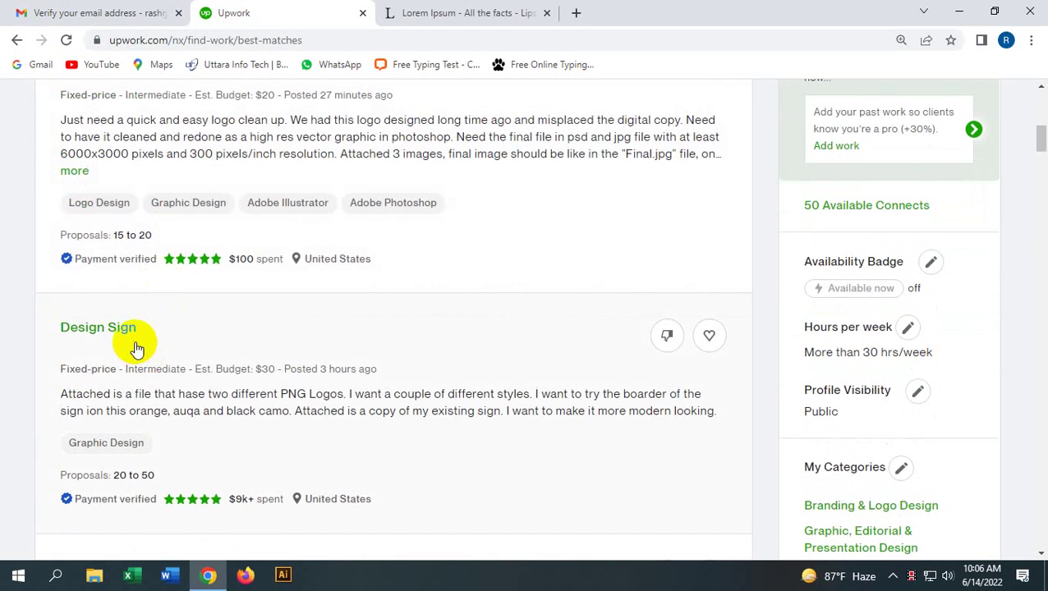
scroll(137, 350, down, 4)
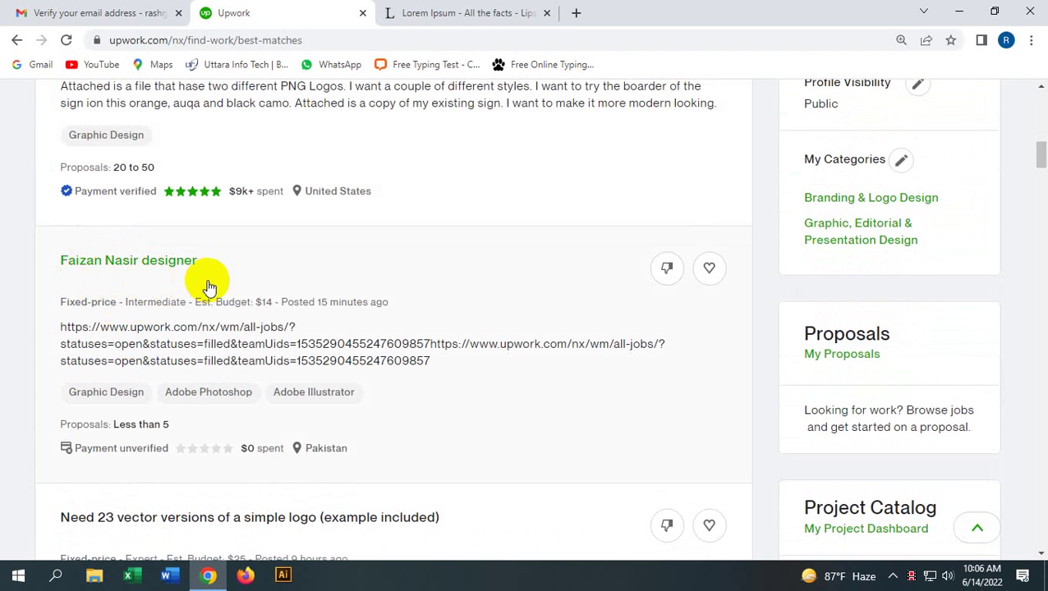
scroll(211, 290, up, 8)
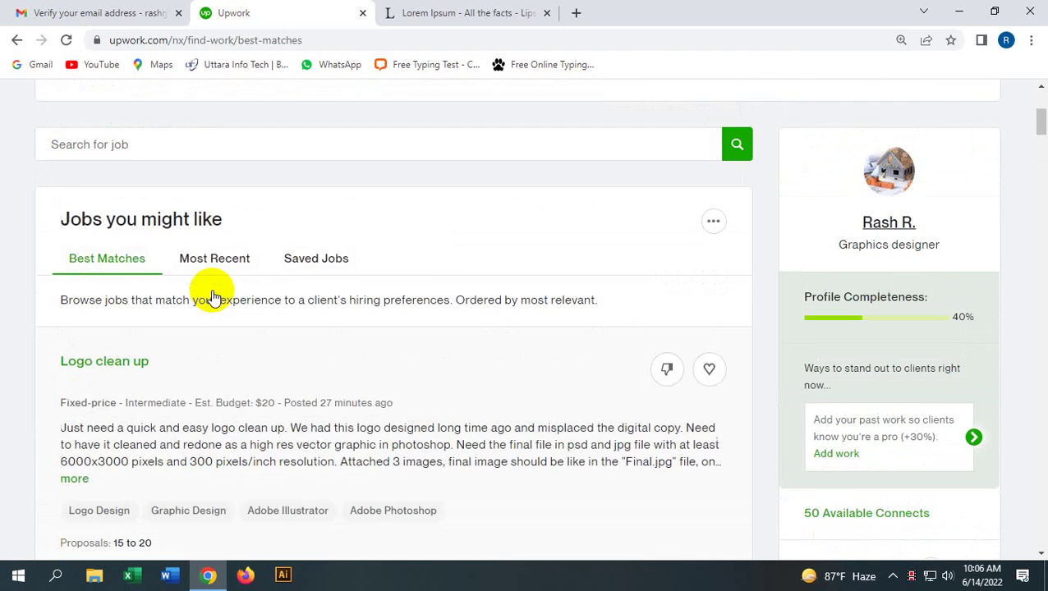
scroll(211, 289, down, 2)
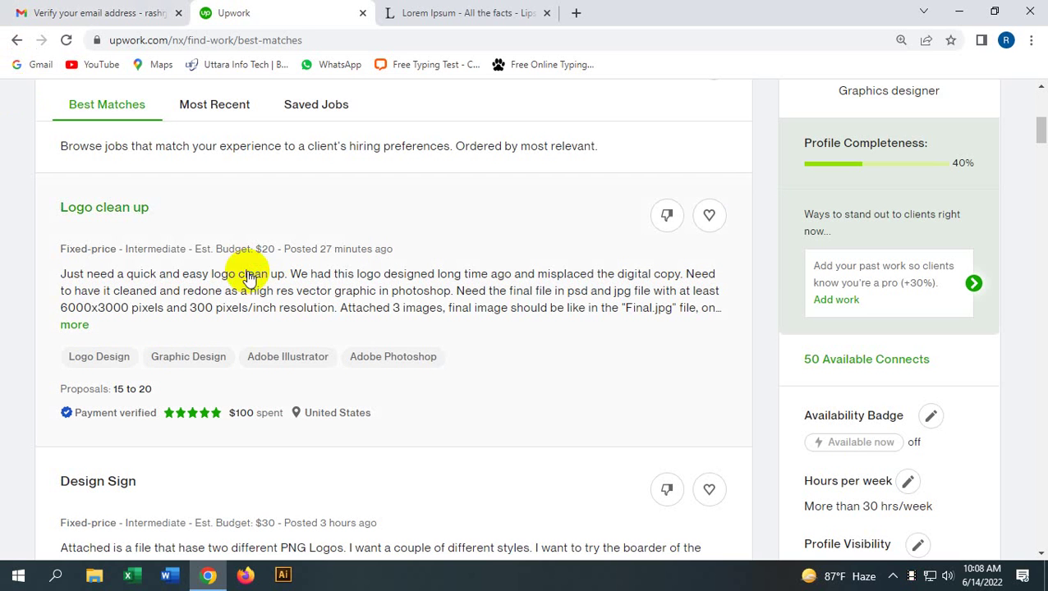
Step: Open the Logo clean up job's full details and dismiss the boost announcement
click(76, 325)
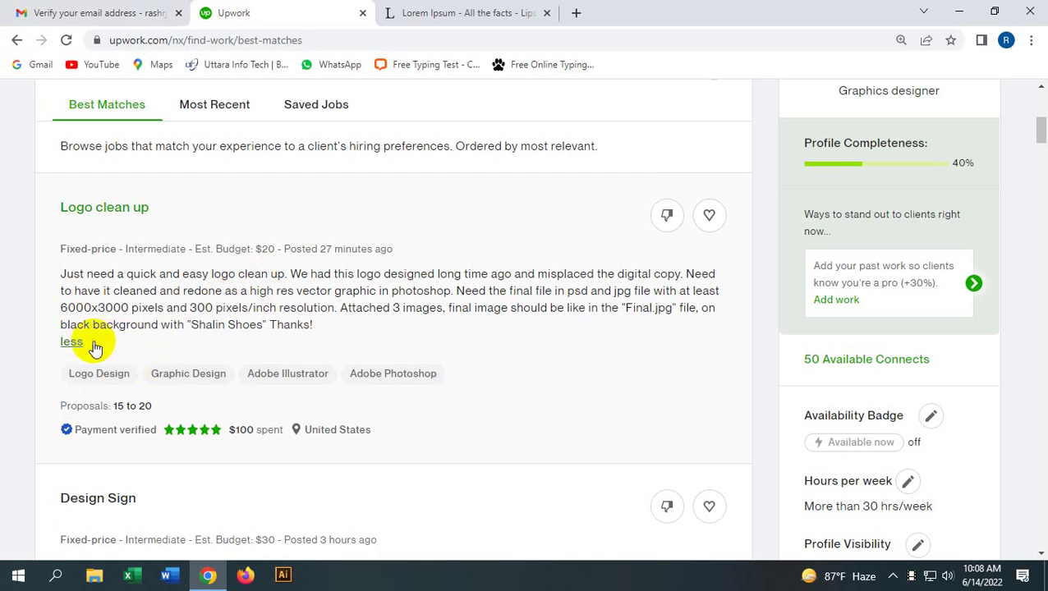
click(80, 331)
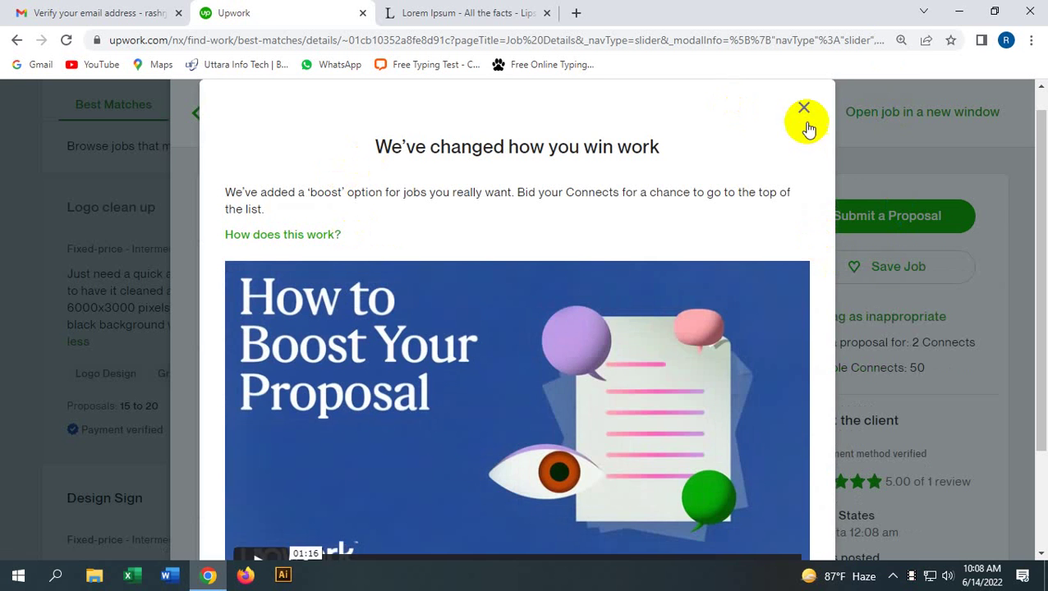
click(803, 109)
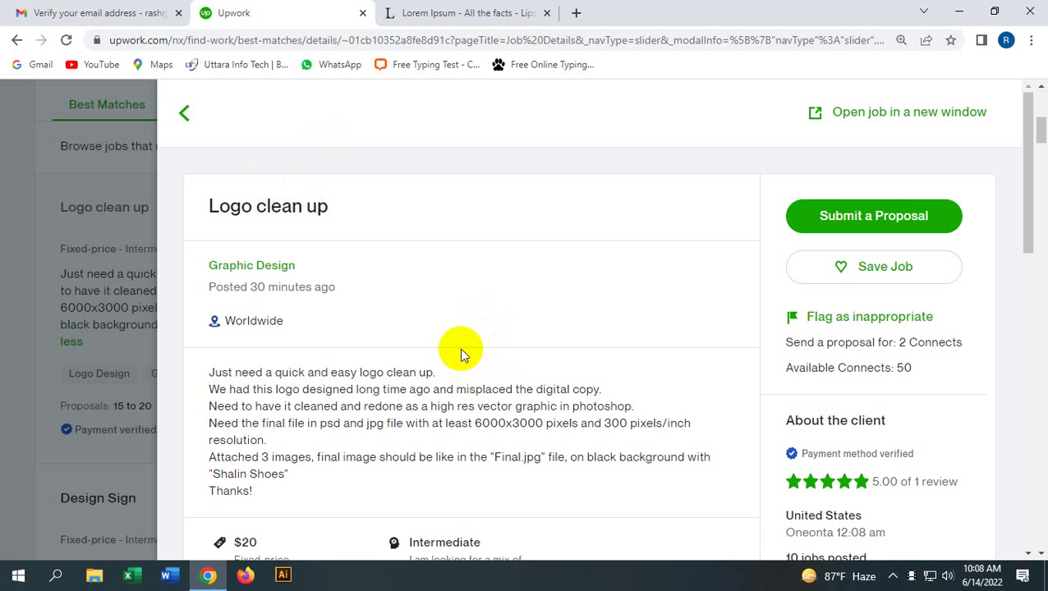
Step: Scroll to the job's Attachments and open the first Shalin logo image in a new tab
scroll(464, 362, down, 2)
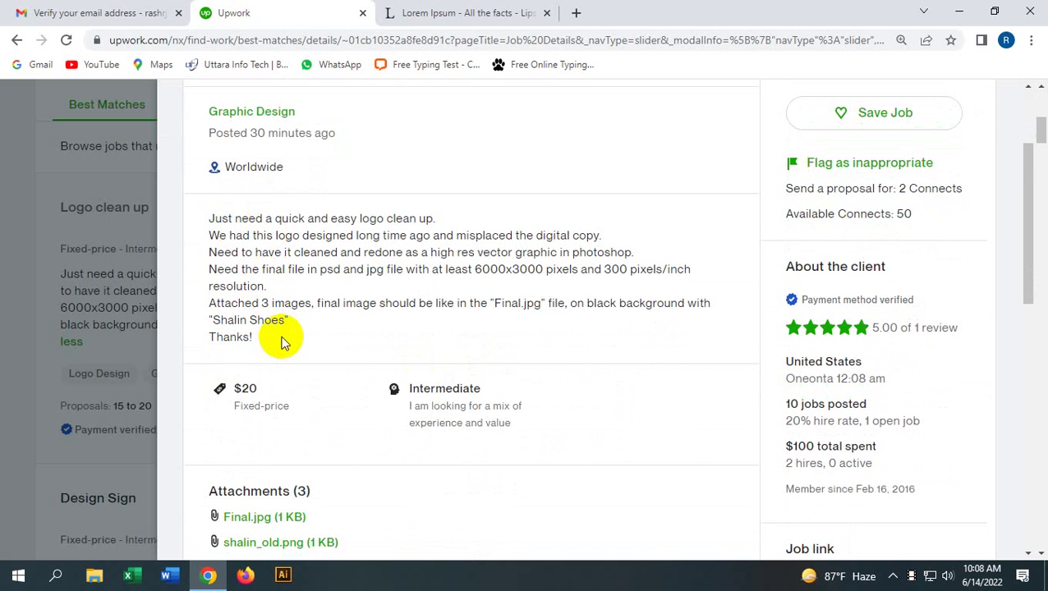
scroll(280, 333, down, 1)
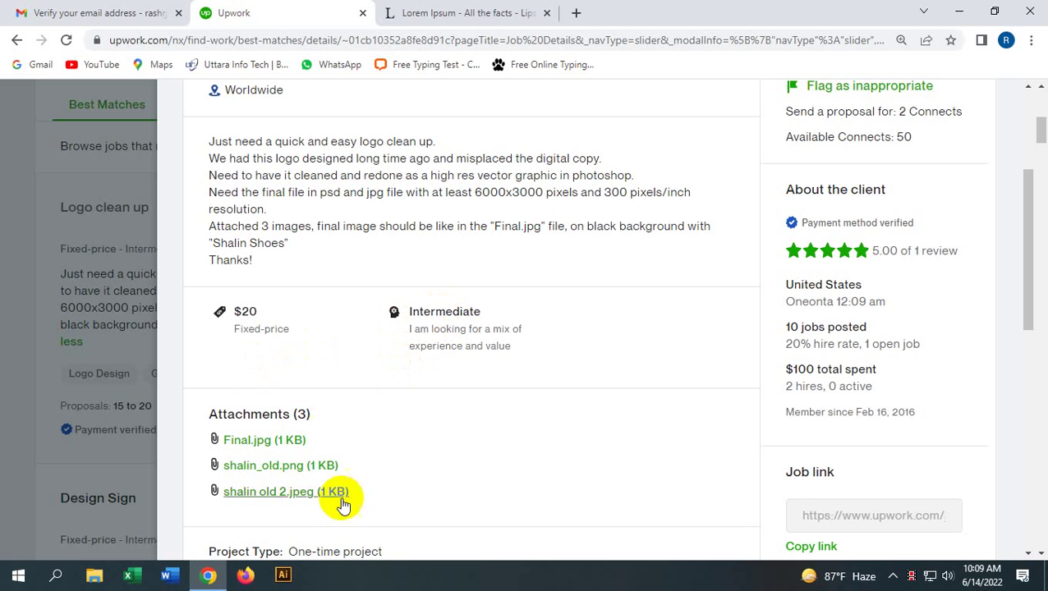
scroll(293, 325, down, 3)
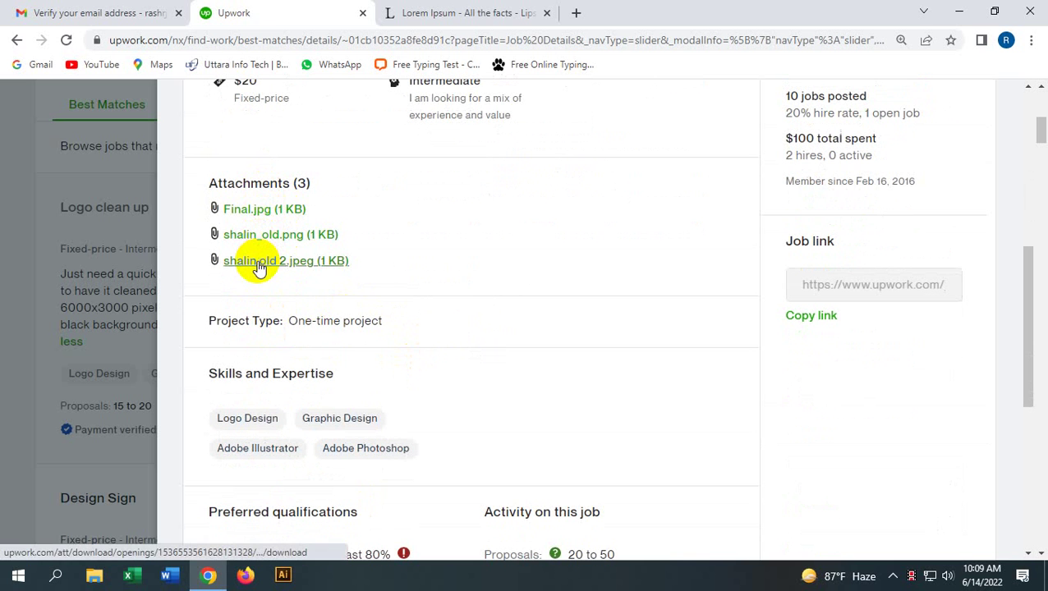
click(235, 210)
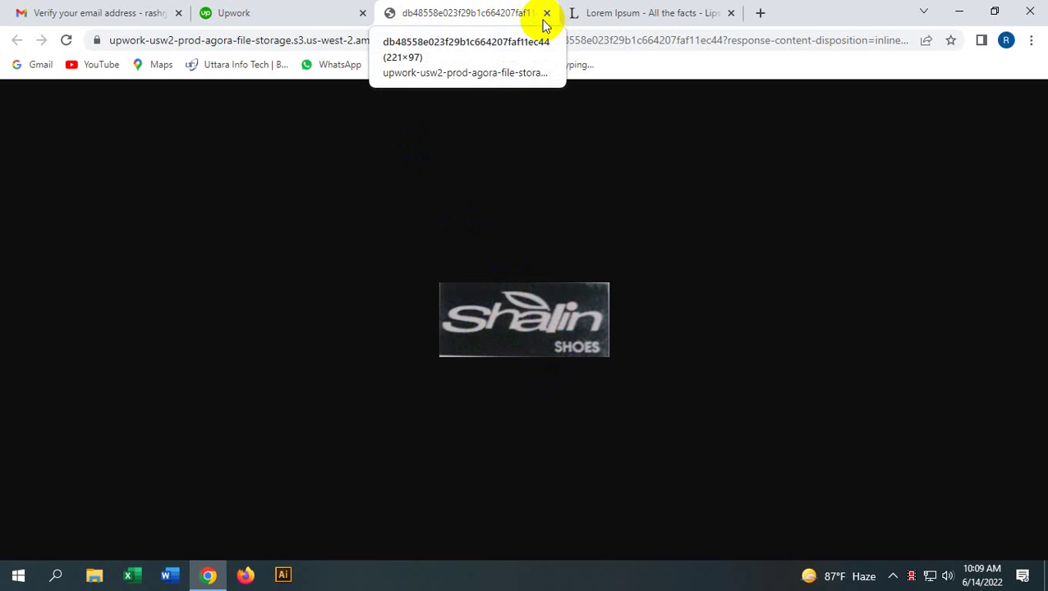
Step: Return to the job details and open the shalin_old.png attachment
click(534, 294)
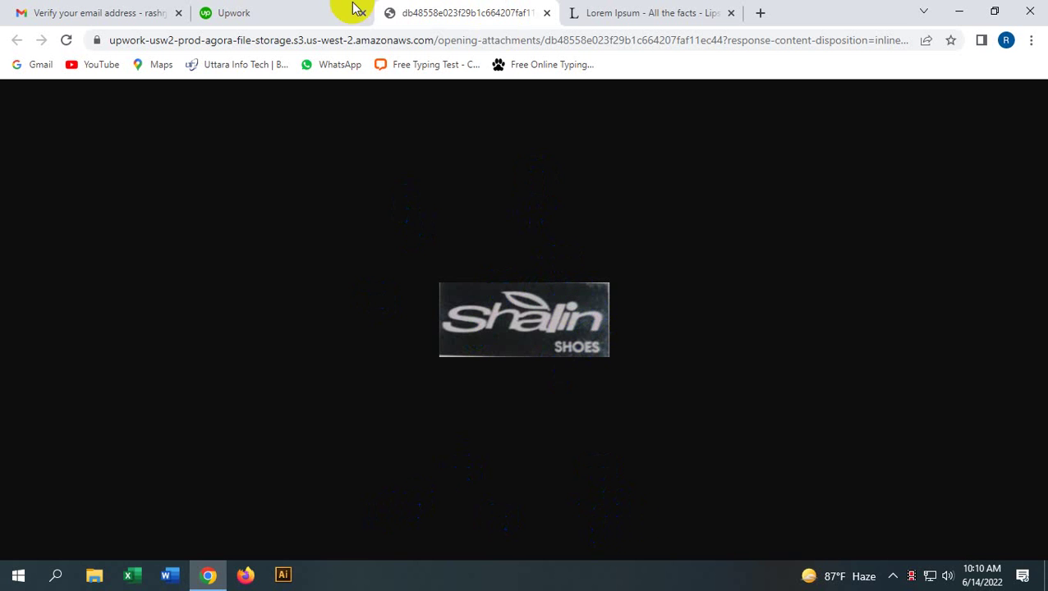
click(328, 11)
click(252, 238)
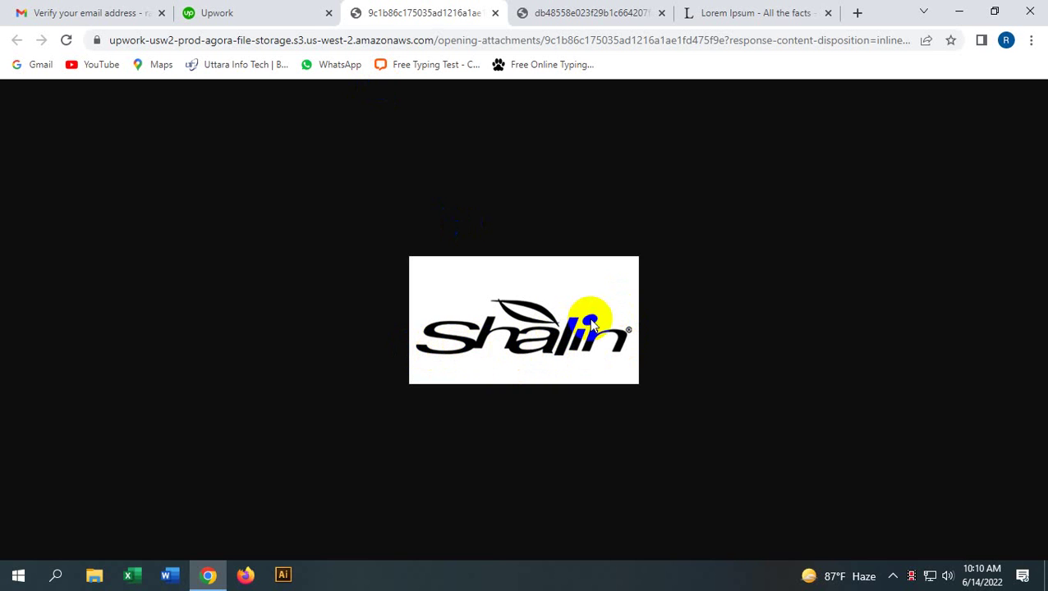
Step: Compare the grey and black-on-white Shalin logo tabs, then return to the job details
click(222, 10)
click(397, 12)
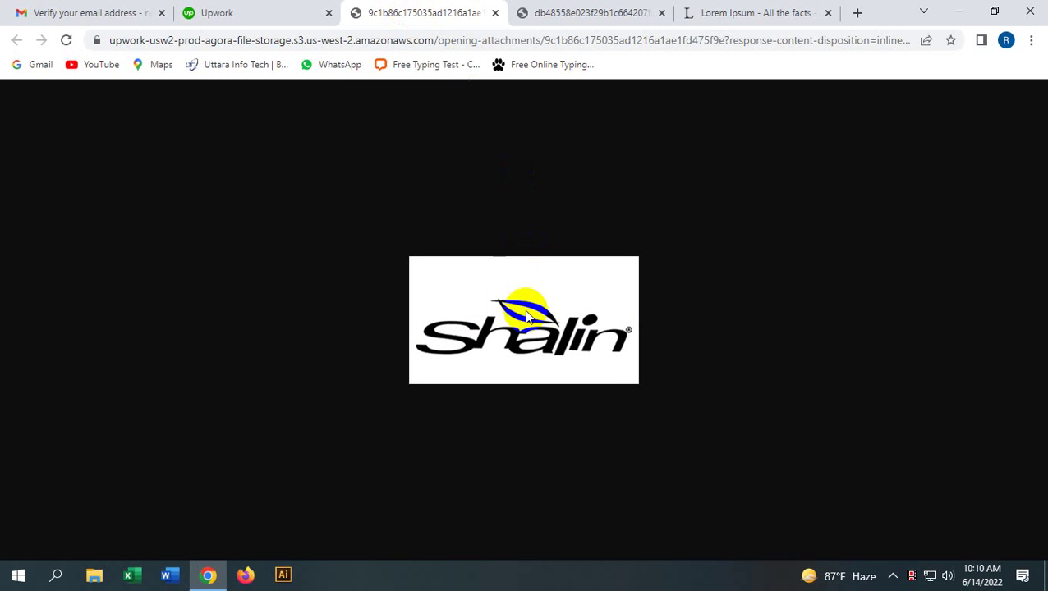
click(542, 12)
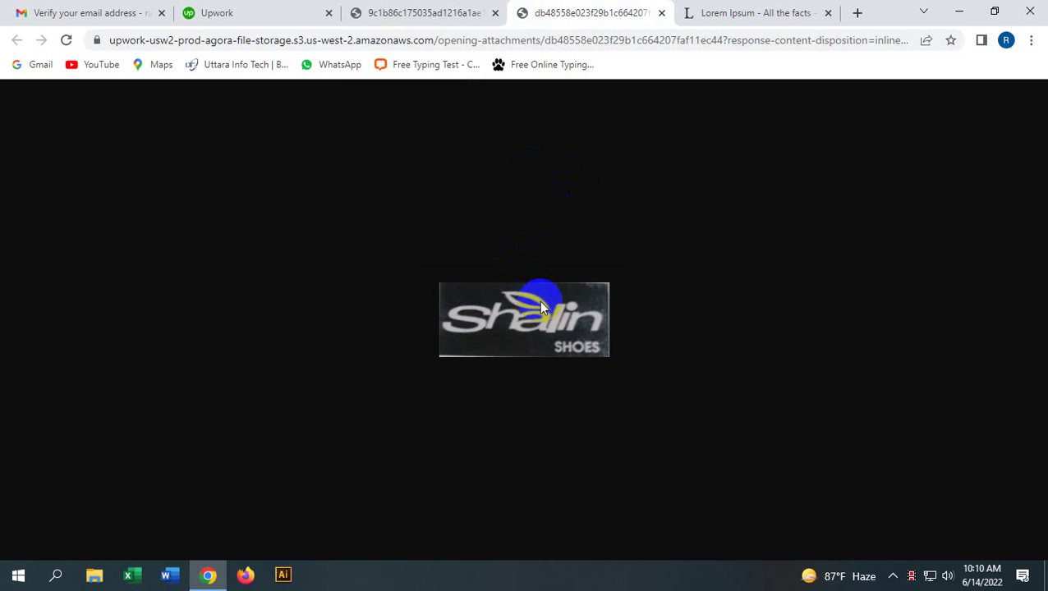
click(411, 13)
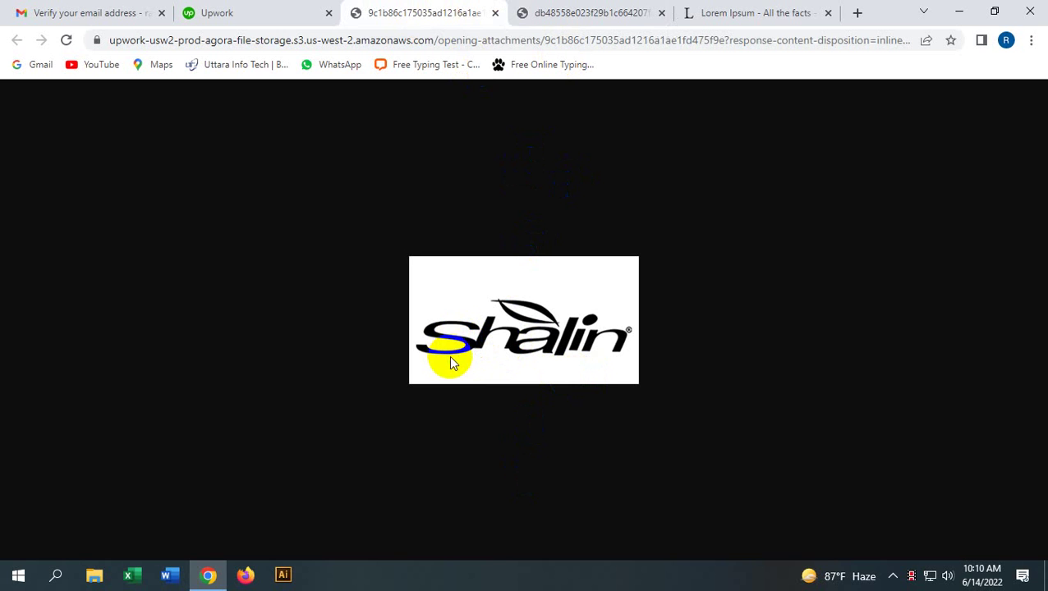
click(737, 310)
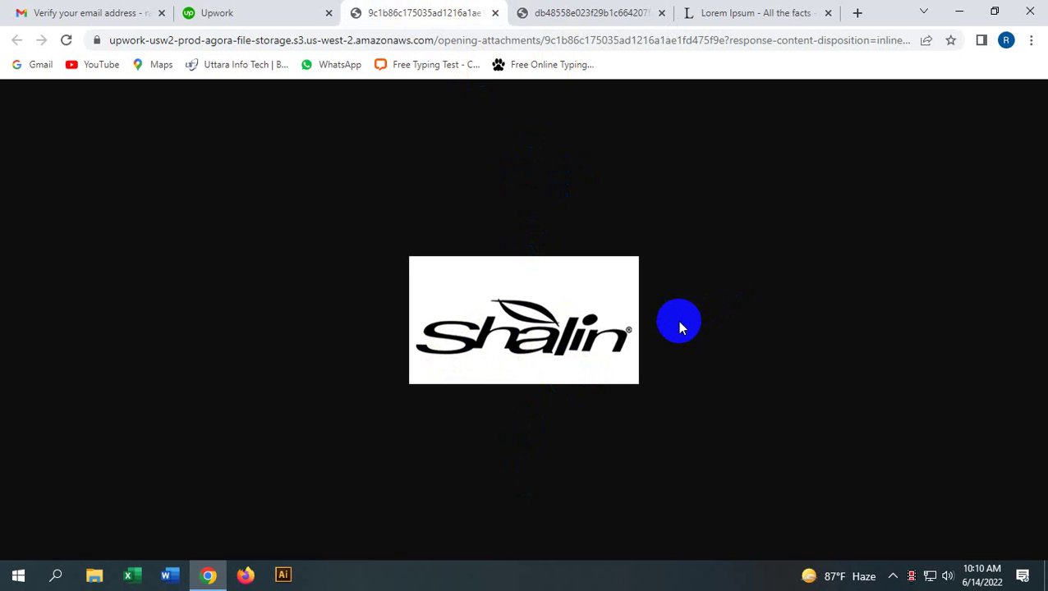
click(274, 14)
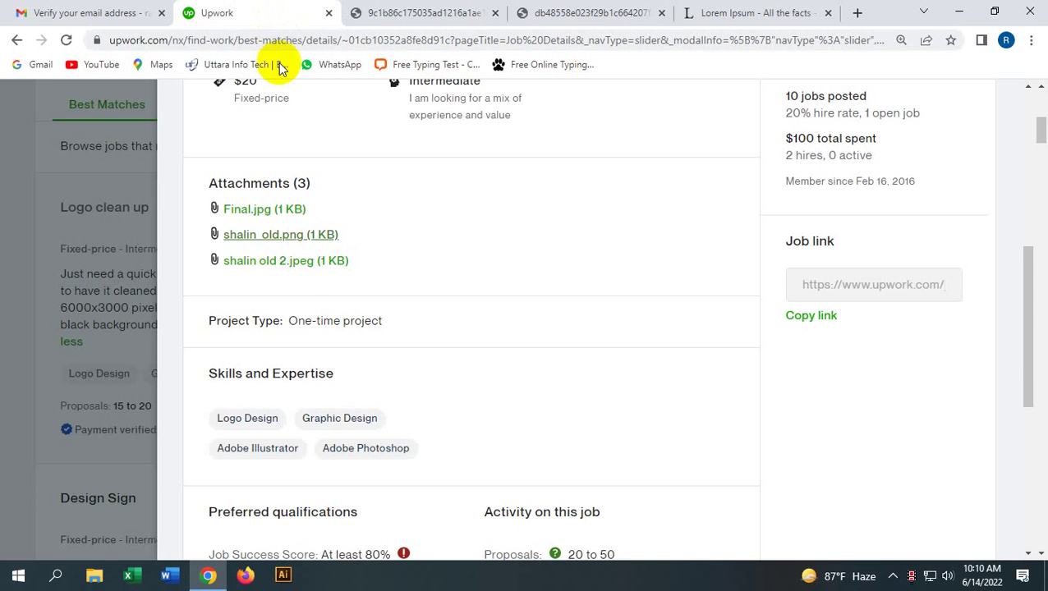
Step: Open the shalin old 2.jpeg attachment and compare it with the black-on-white logo
click(275, 260)
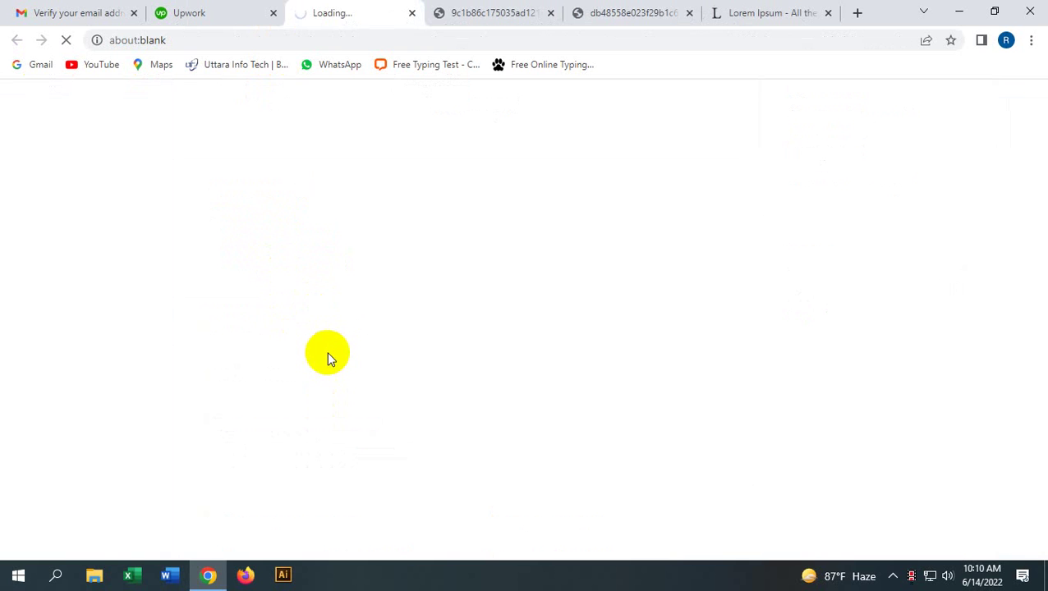
click(344, 334)
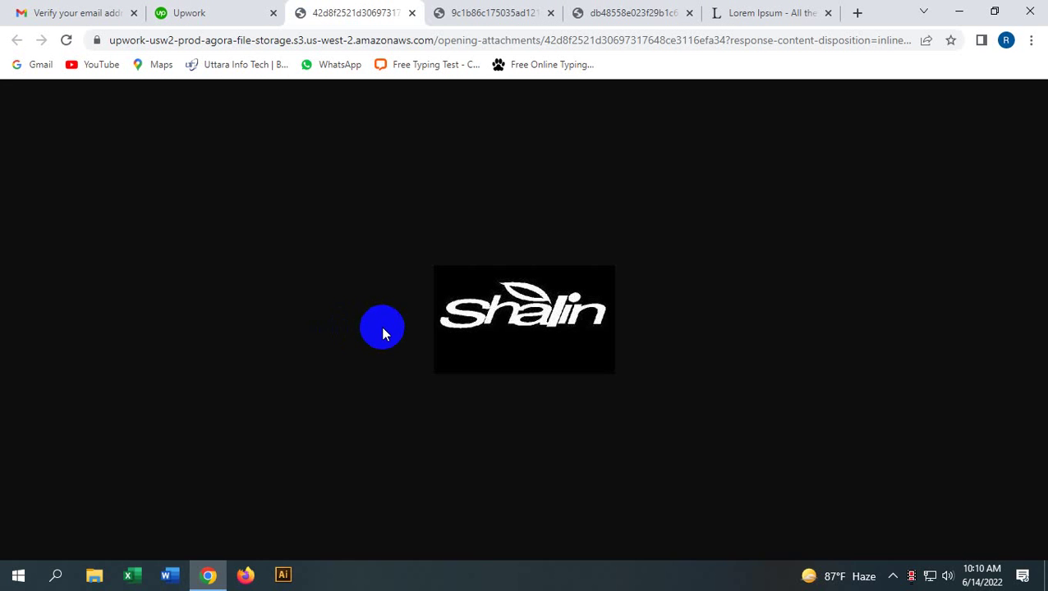
click(484, 10)
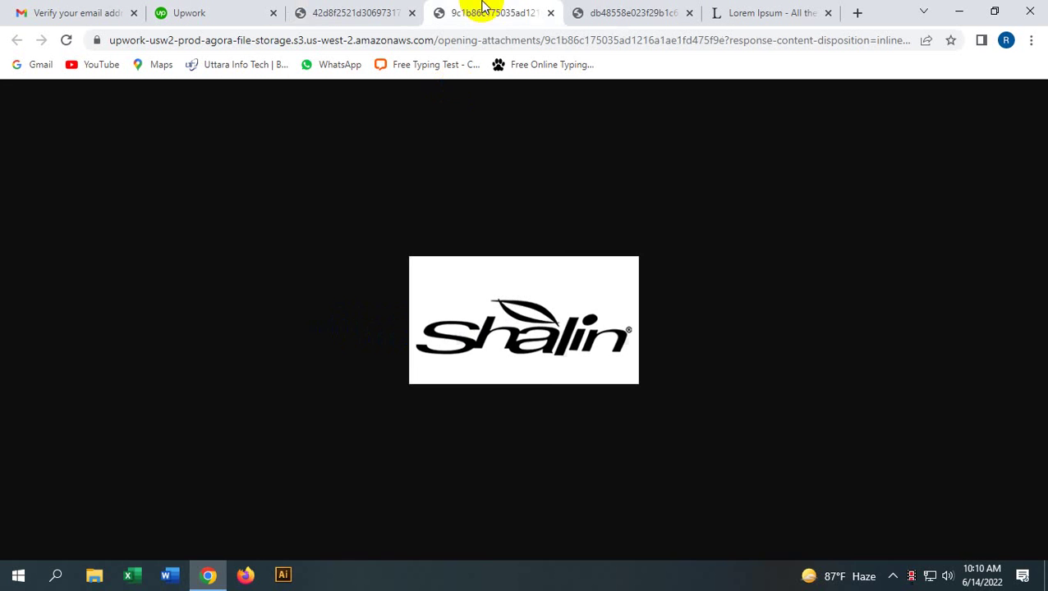
click(545, 382)
click(666, 267)
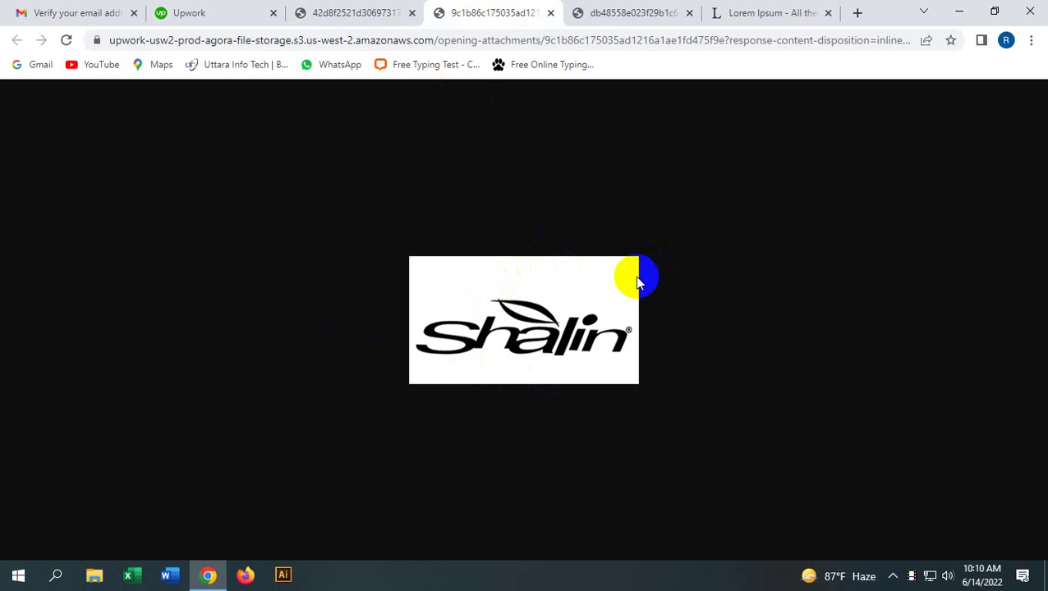
click(620, 344)
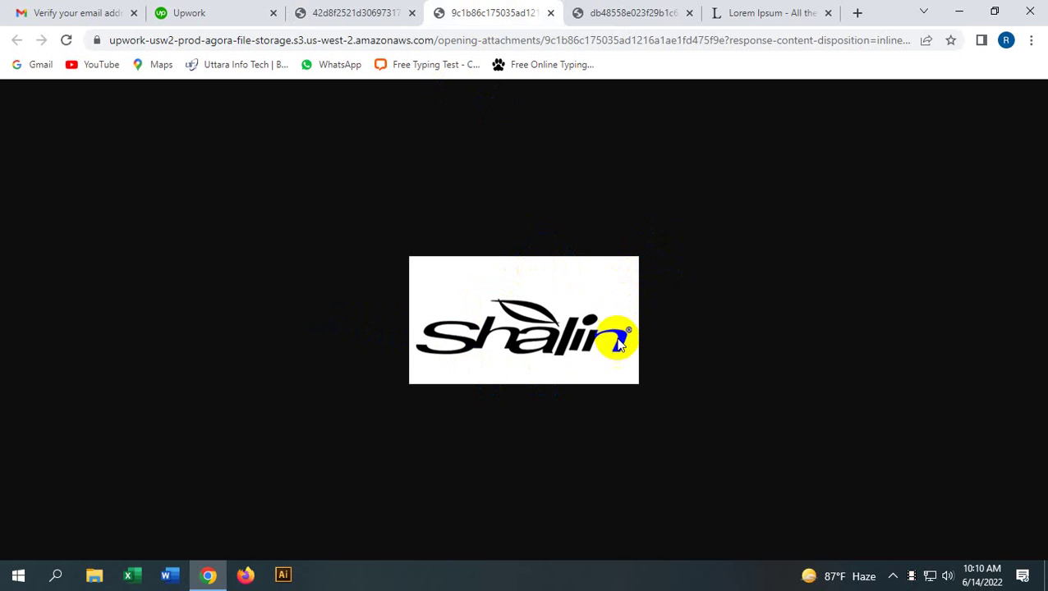
click(434, 360)
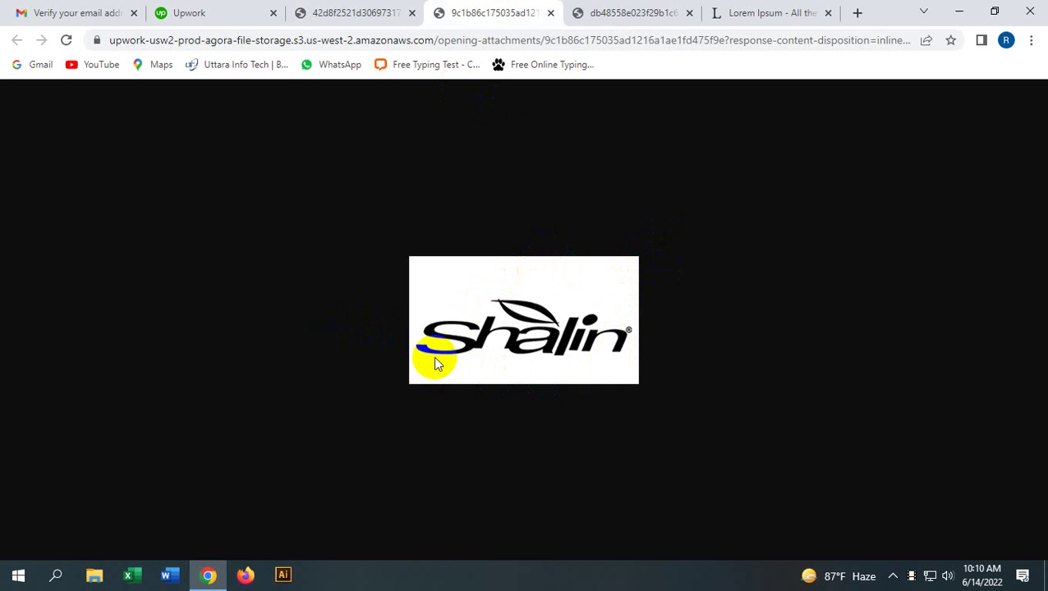
click(434, 364)
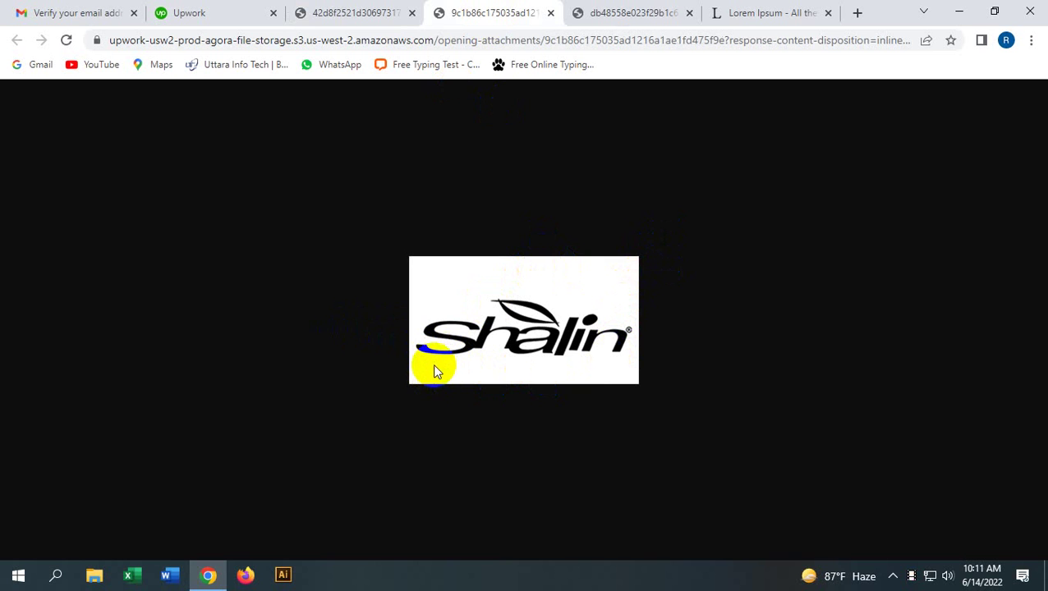
Step: Close all three Shalin logo image tabs and return to the job details
click(382, 12)
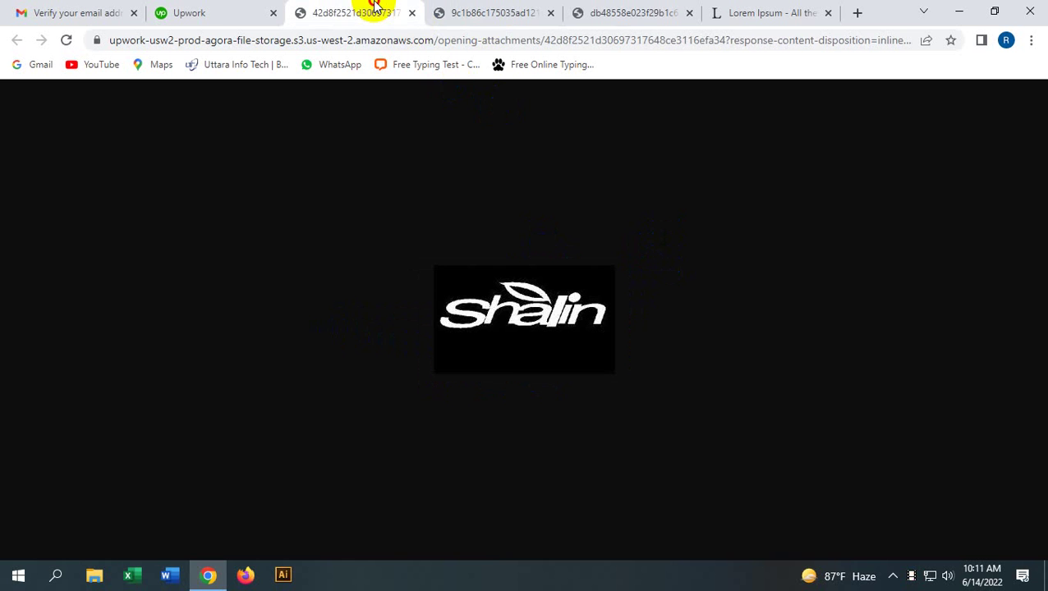
click(411, 12)
click(412, 12)
click(412, 13)
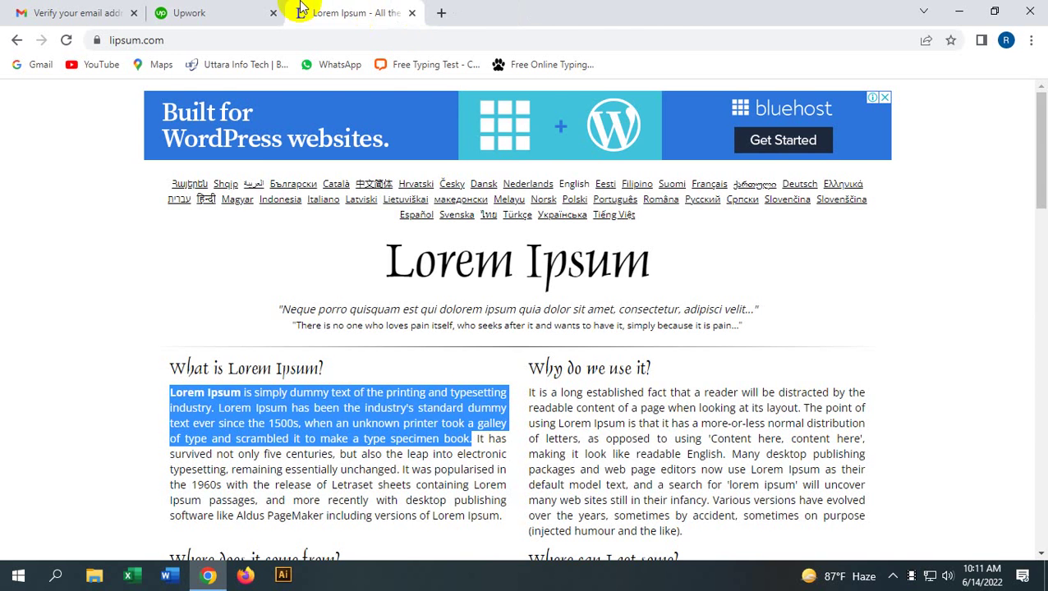
click(267, 15)
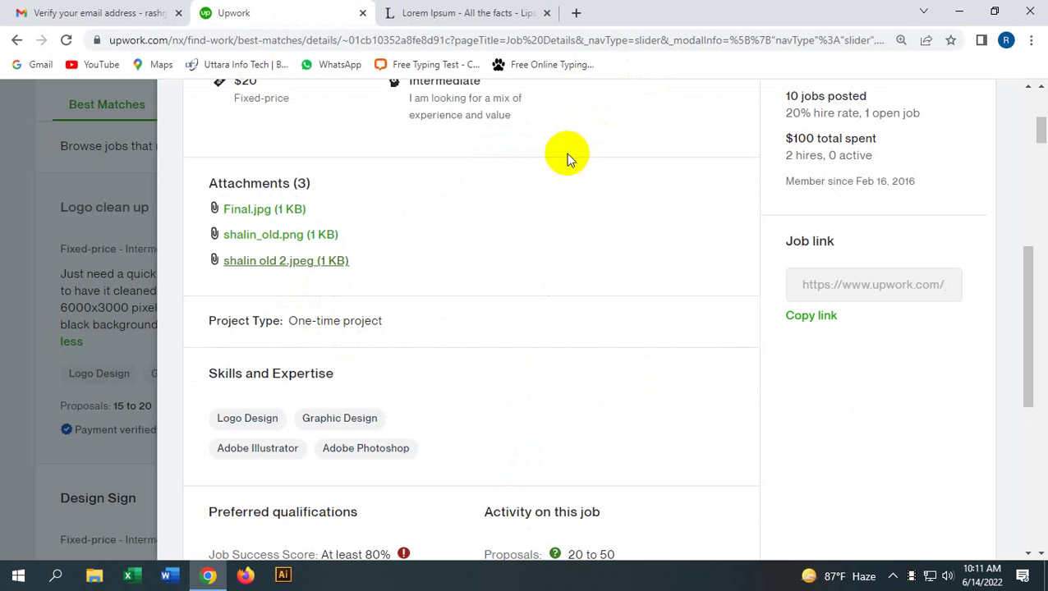
Step: Review the Logo clean up job's qualifications and activity, then Submit a Proposal in a new tab
scroll(464, 183, down, 1)
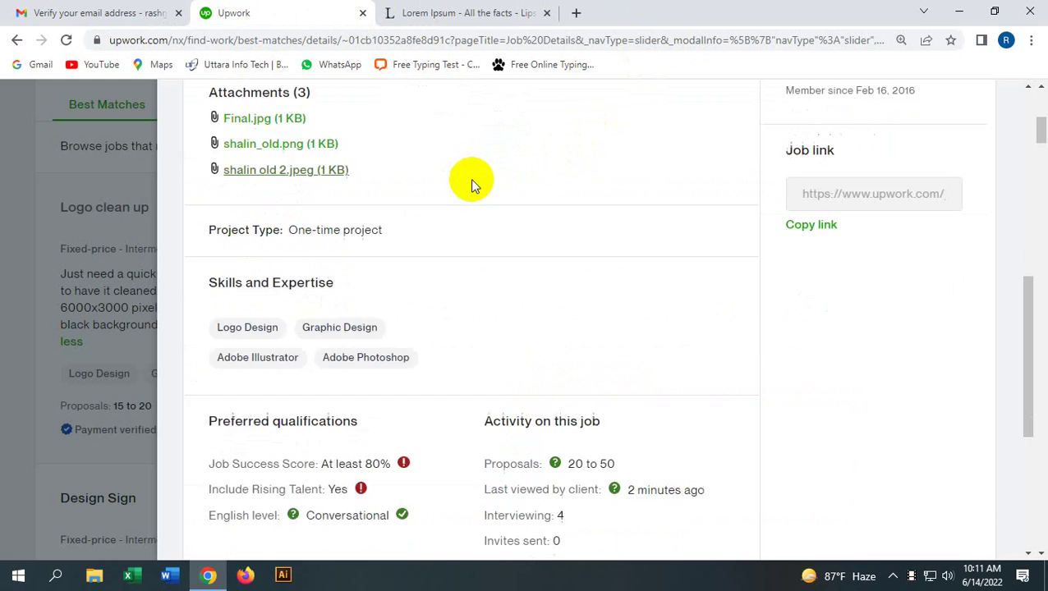
scroll(470, 179, down, 2)
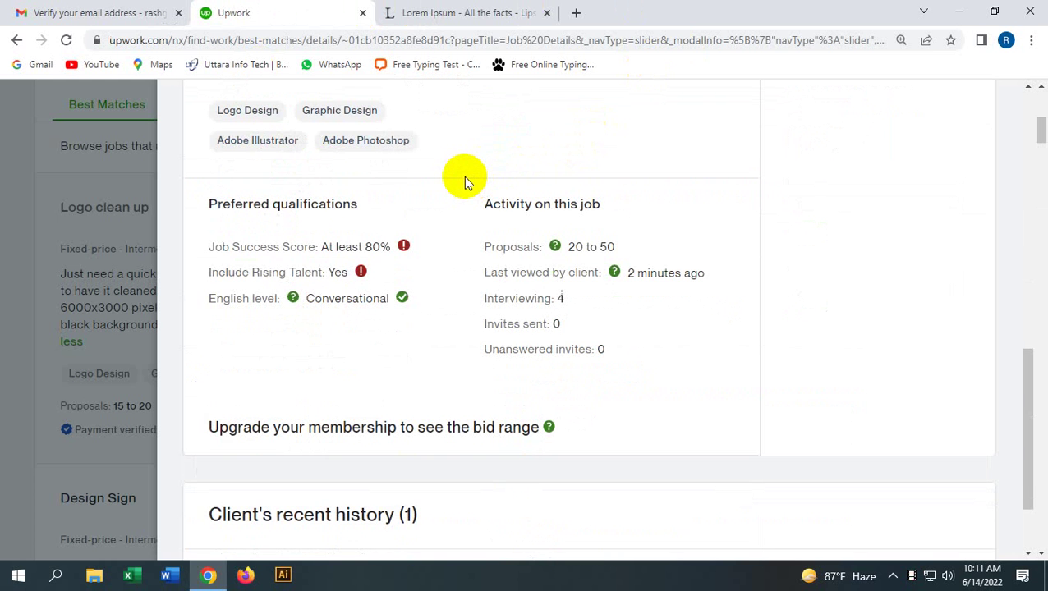
scroll(463, 176, up, 7)
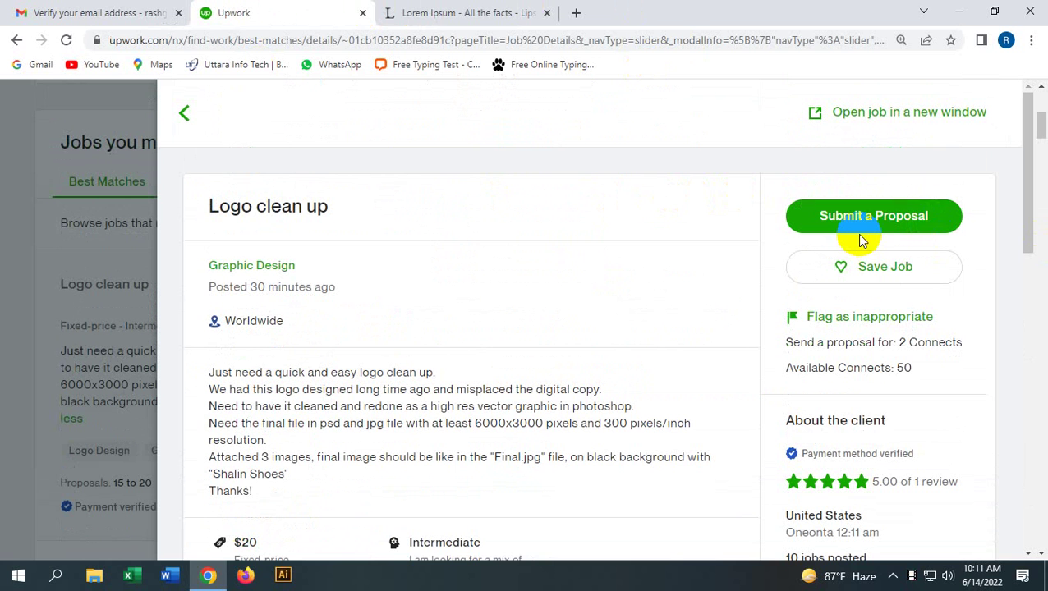
click(874, 228)
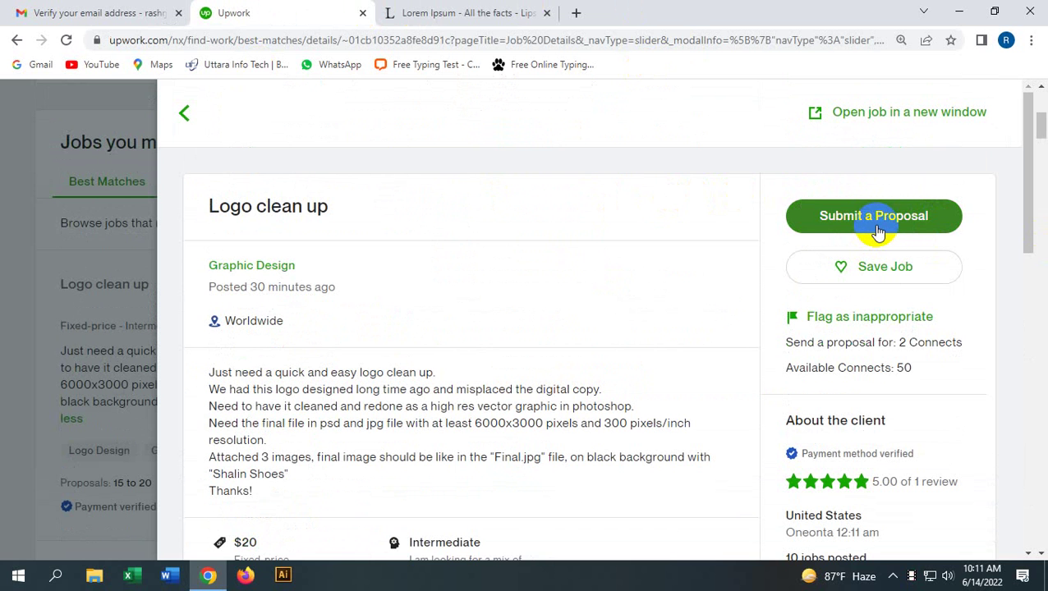
scroll(863, 230, down, 2)
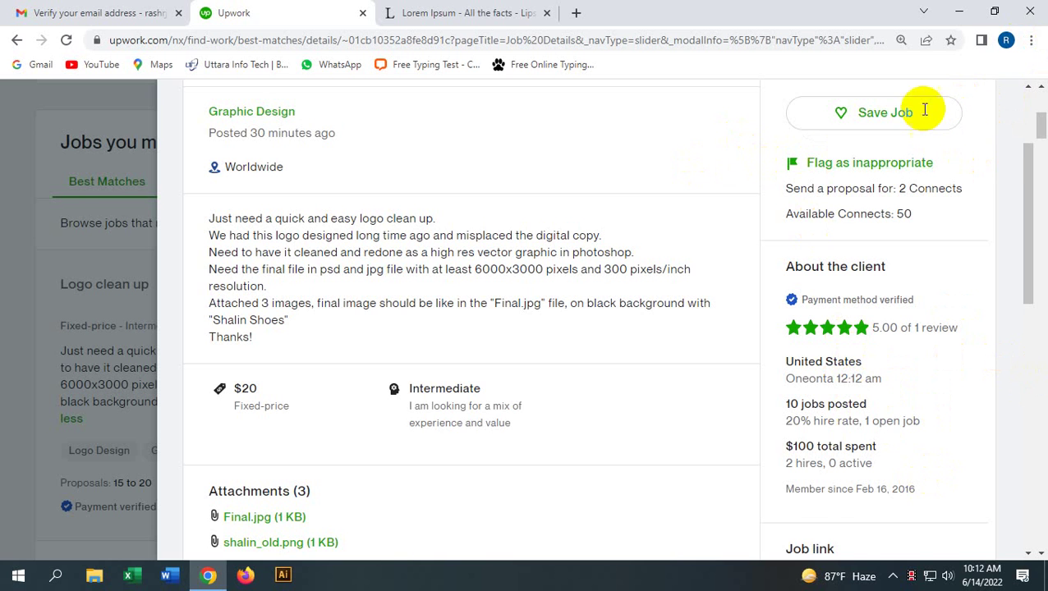
scroll(839, 297, up, 1)
scroll(840, 298, up, 3)
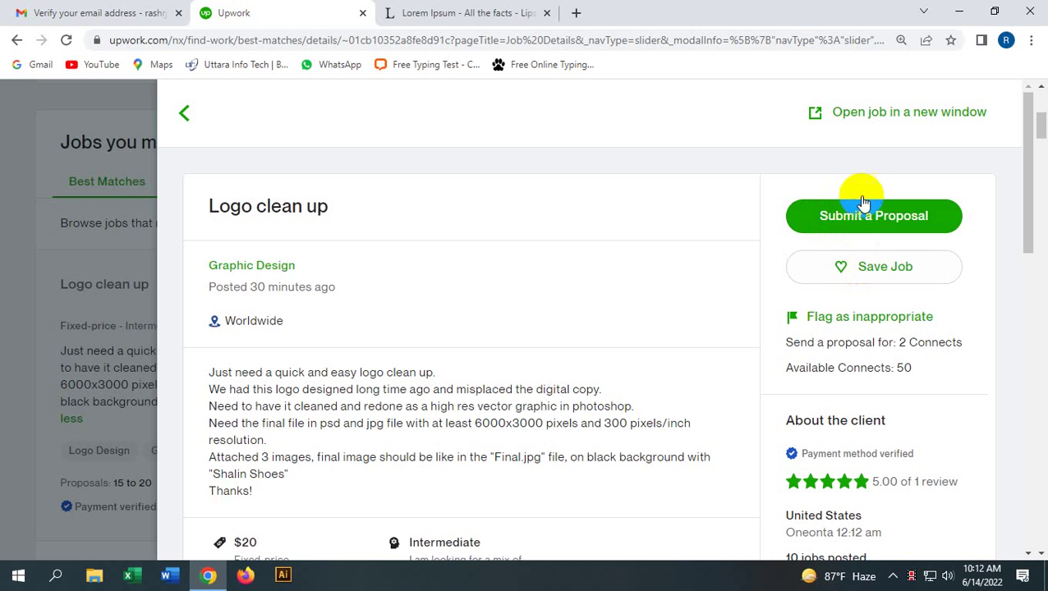
scroll(872, 449, down, 5)
scroll(842, 480, up, 4)
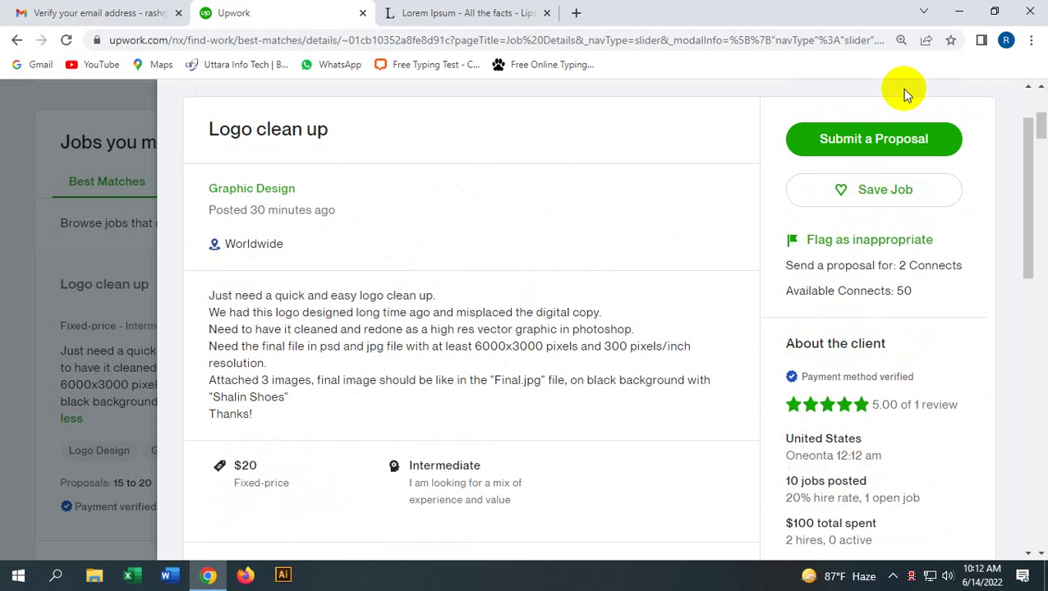
click(908, 139)
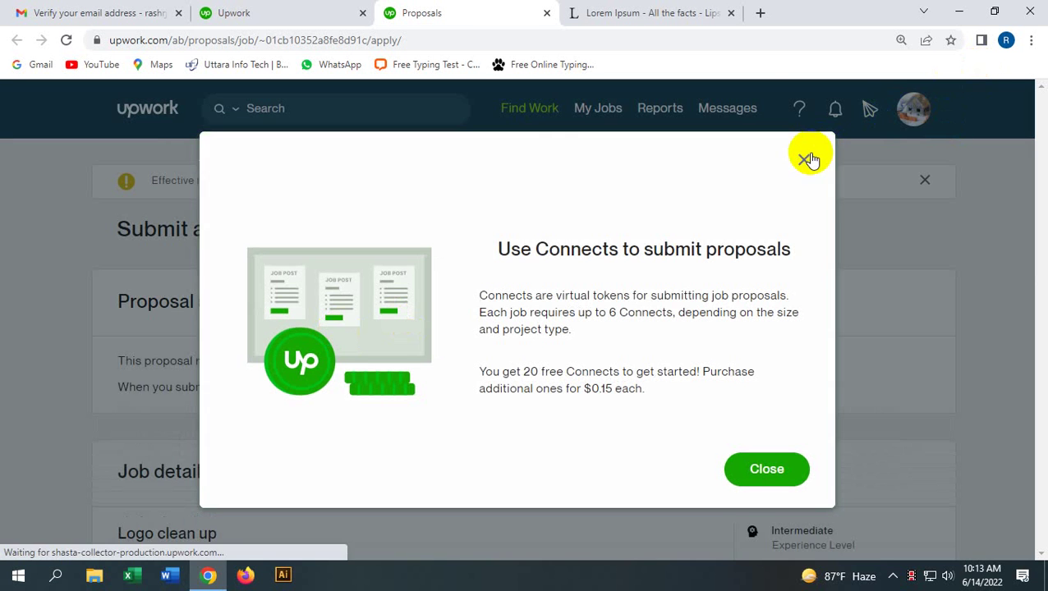
Step: Dismiss the Connects notice and scroll through the proposal form to the Terms section
click(805, 159)
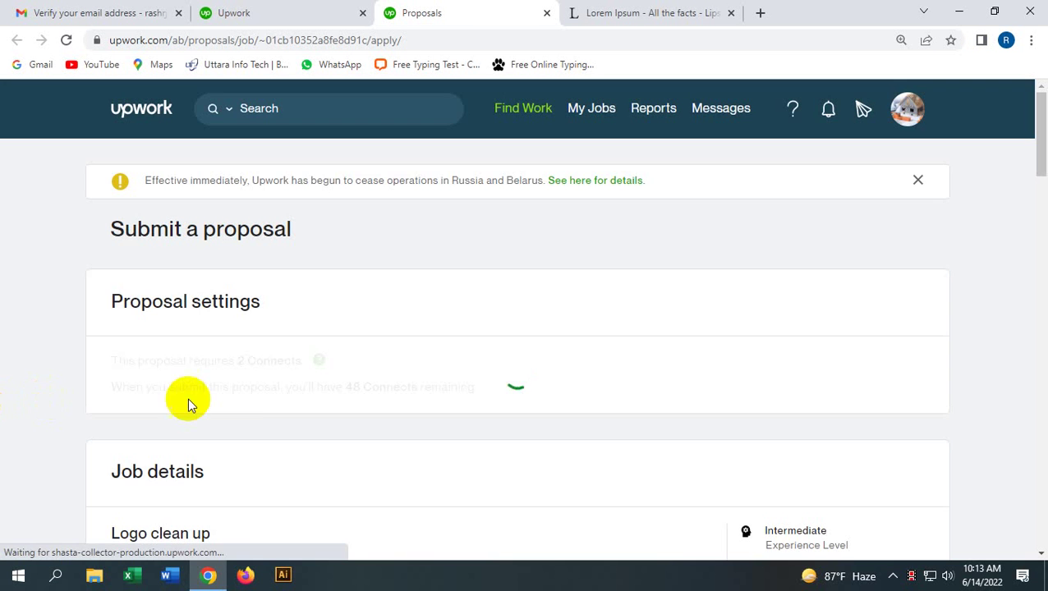
scroll(234, 382, down, 2)
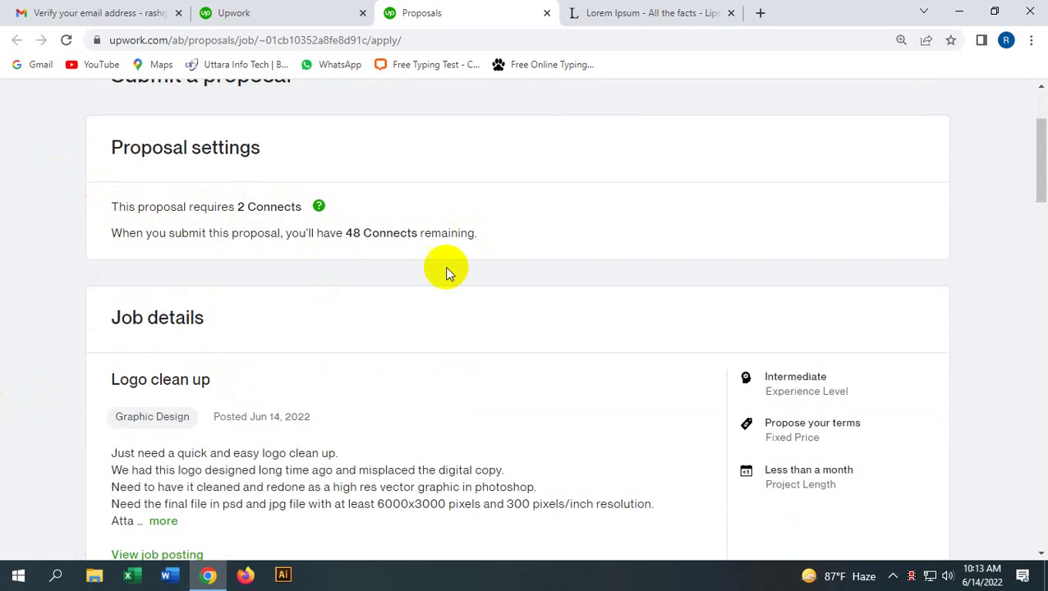
scroll(411, 388, down, 4)
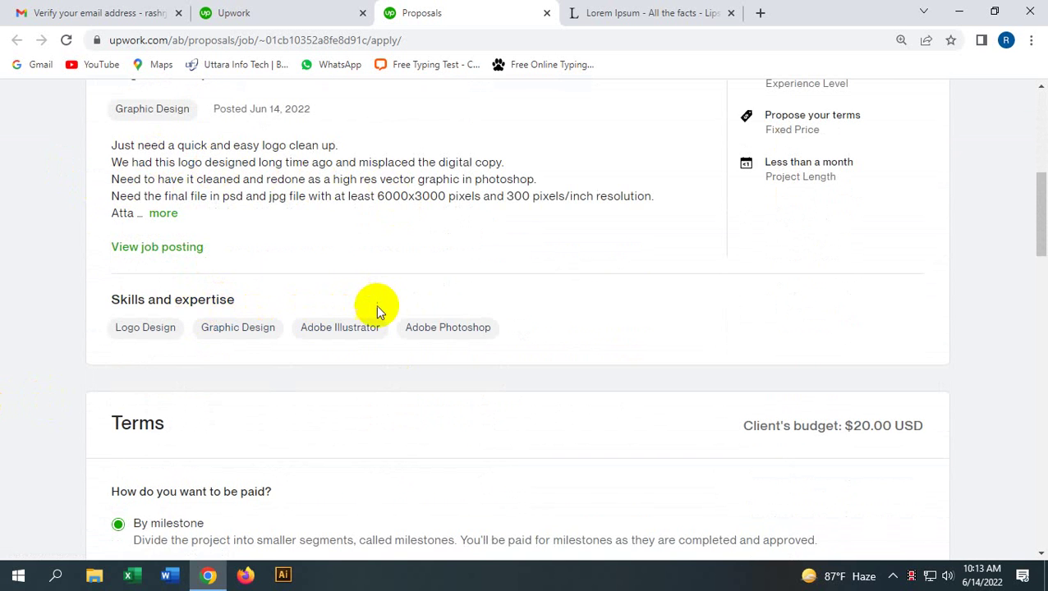
scroll(369, 316, down, 2)
scroll(361, 323, down, 1)
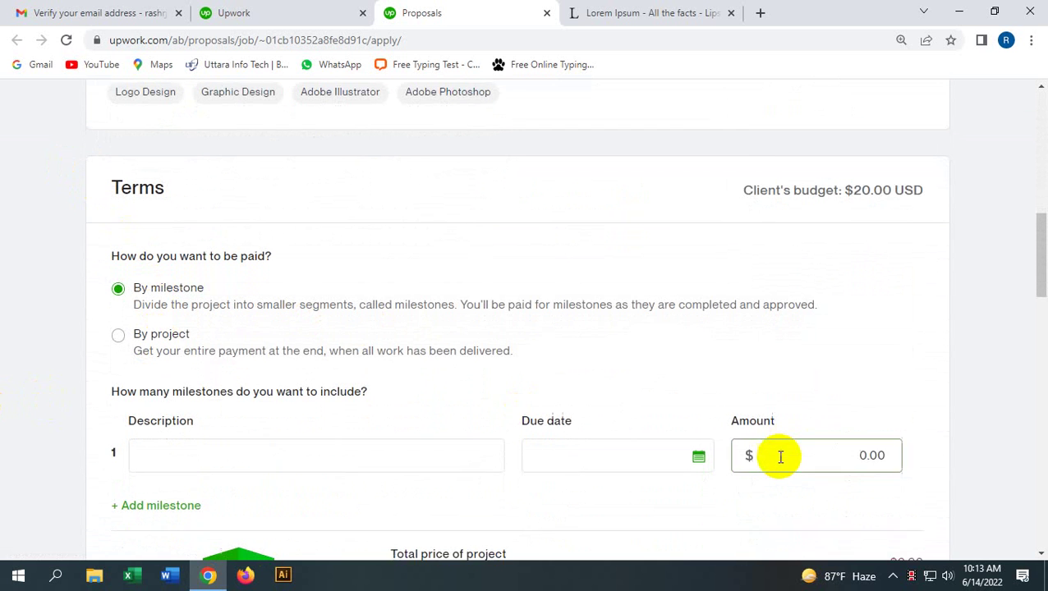
scroll(778, 455, down, 1)
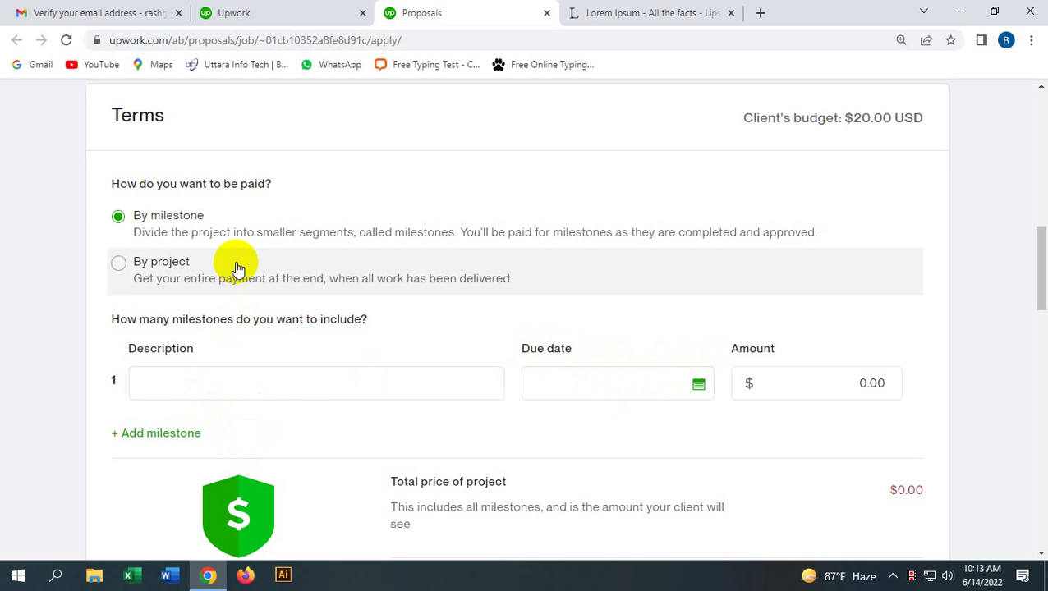
scroll(231, 275, up, 1)
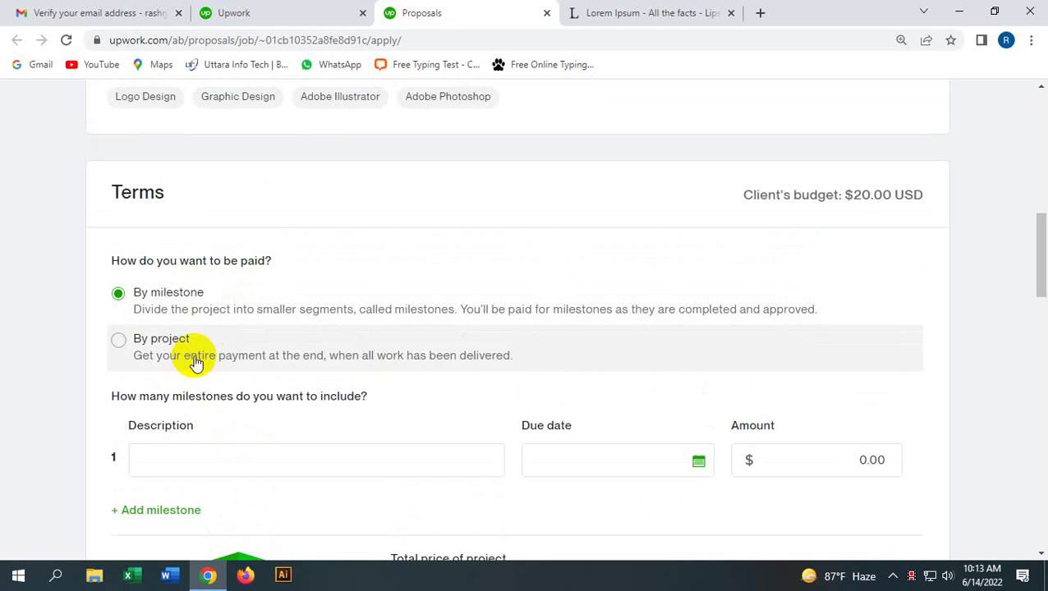
scroll(197, 373, down, 2)
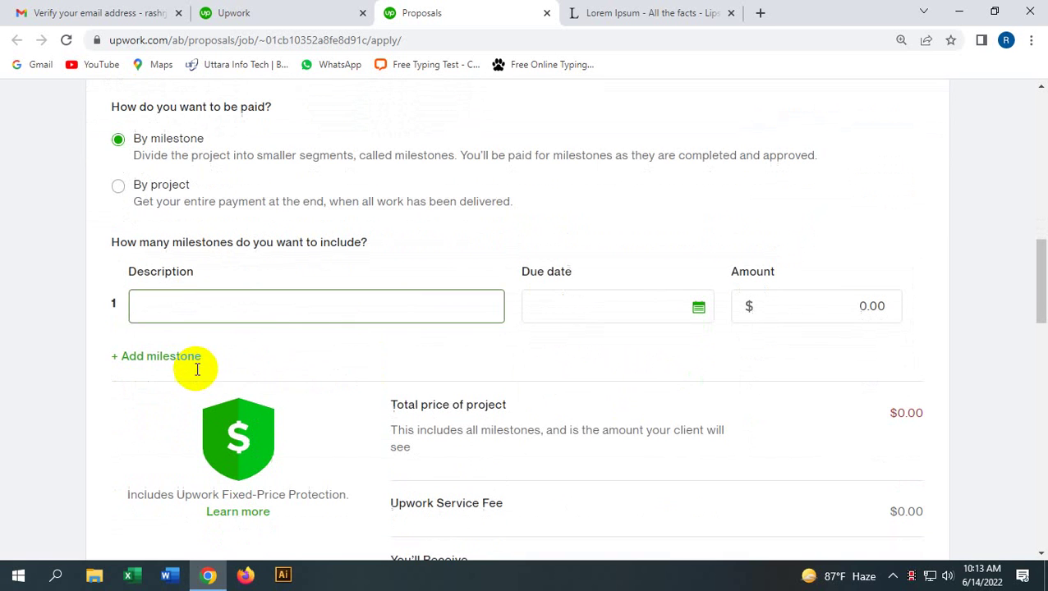
Step: Try the first milestone's Description, Due date and Amount fields, leaving them blank
click(173, 308)
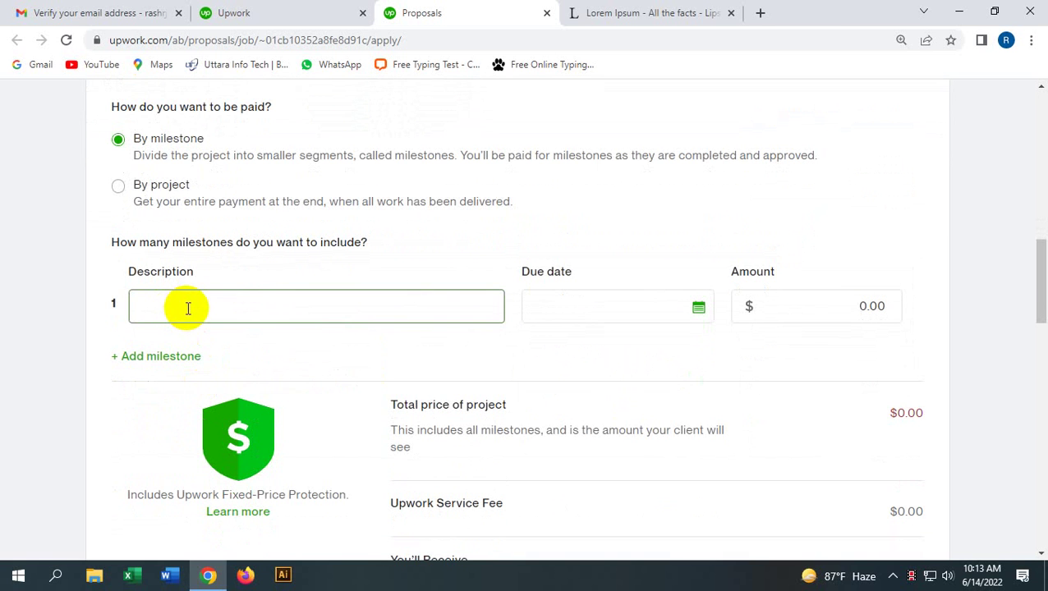
click(634, 306)
click(846, 301)
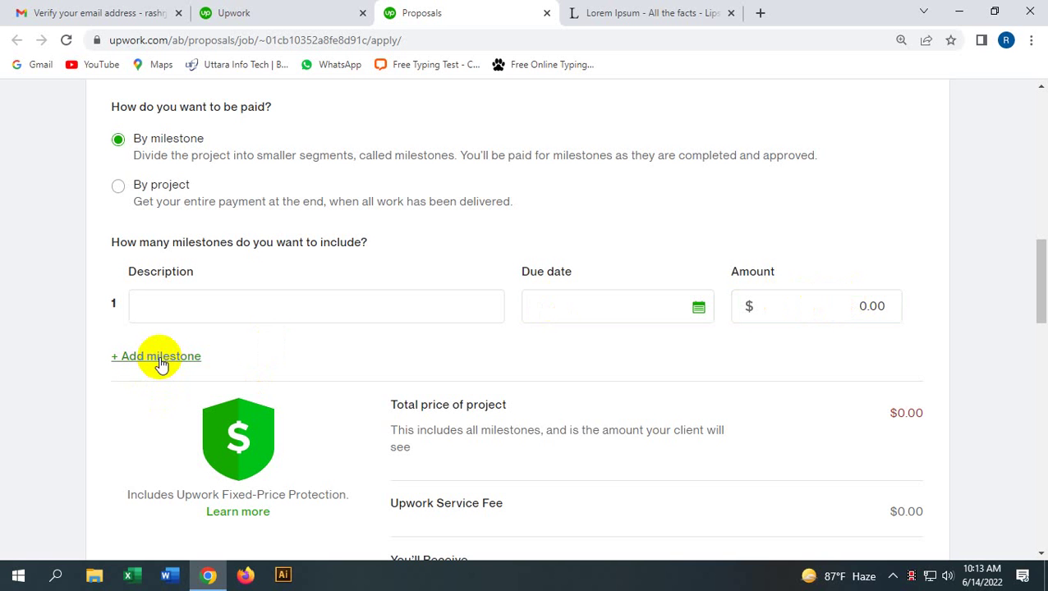
scroll(328, 345, up, 1)
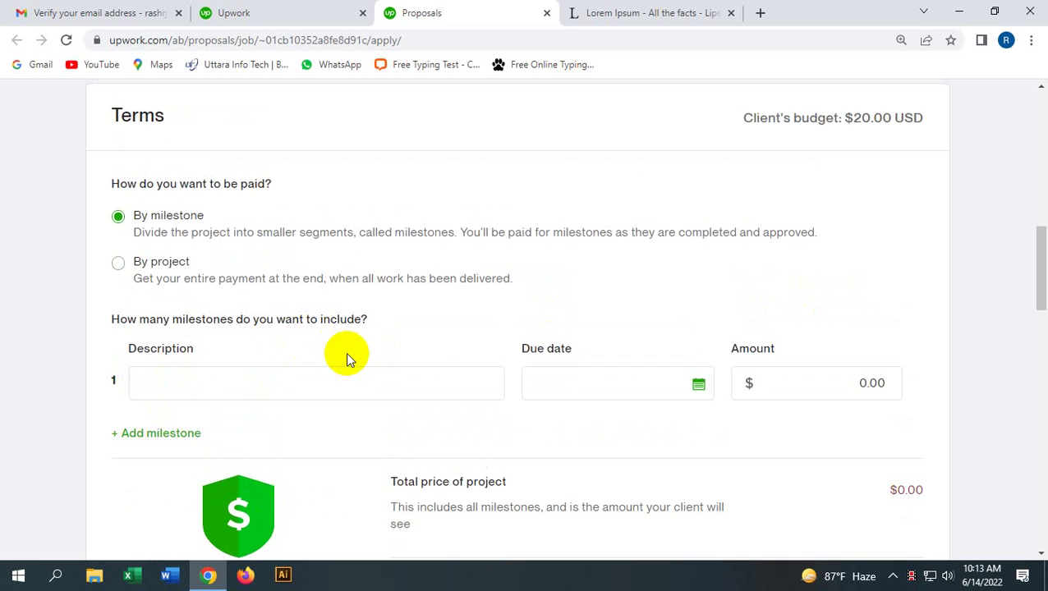
Step: Choose By project payment and change the bid from 20 to 15
click(144, 264)
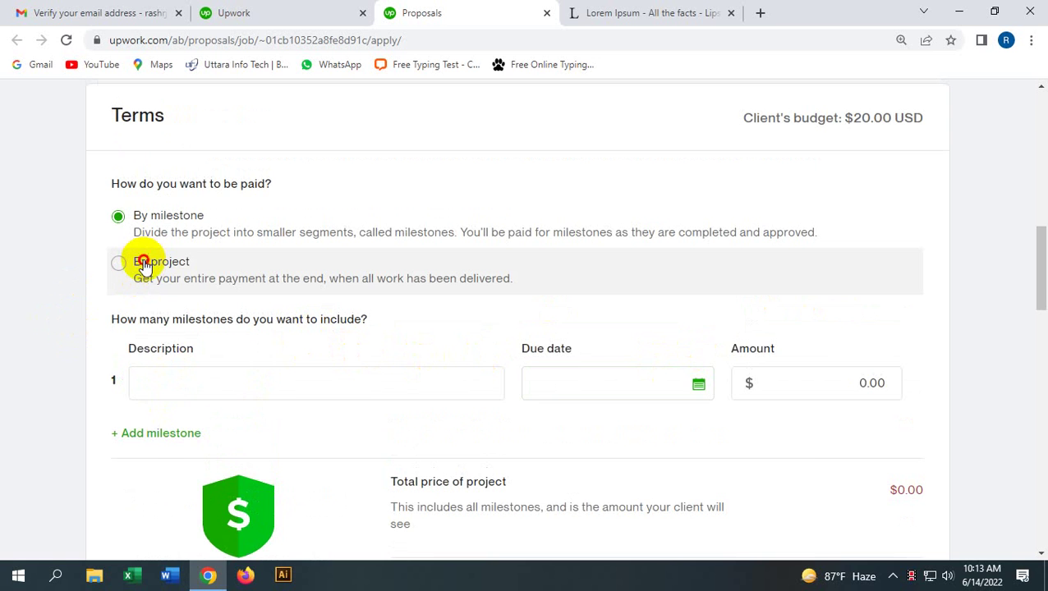
scroll(311, 402, down, 1)
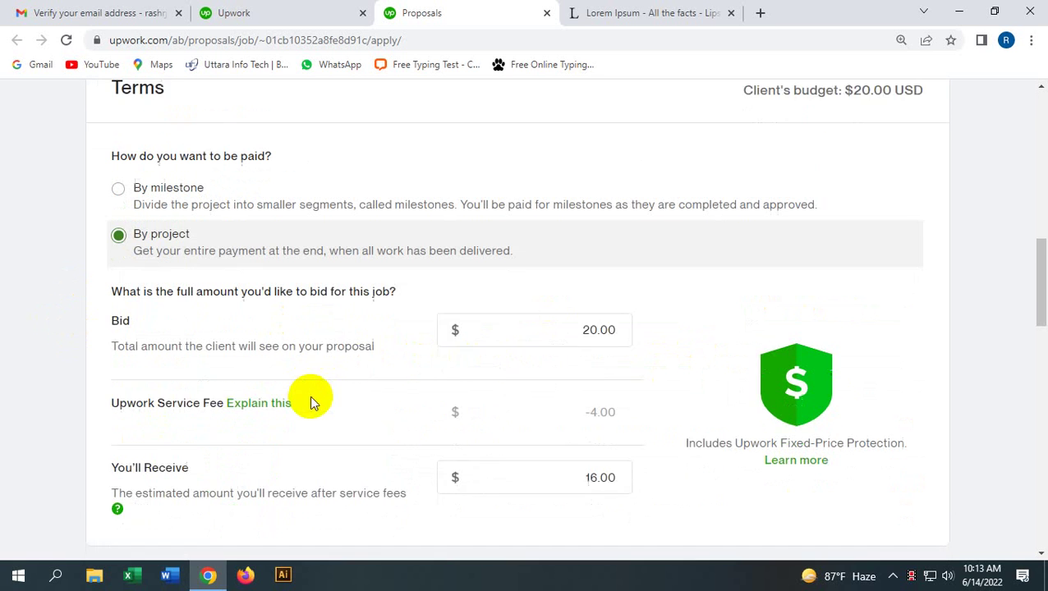
scroll(311, 403, down, 1)
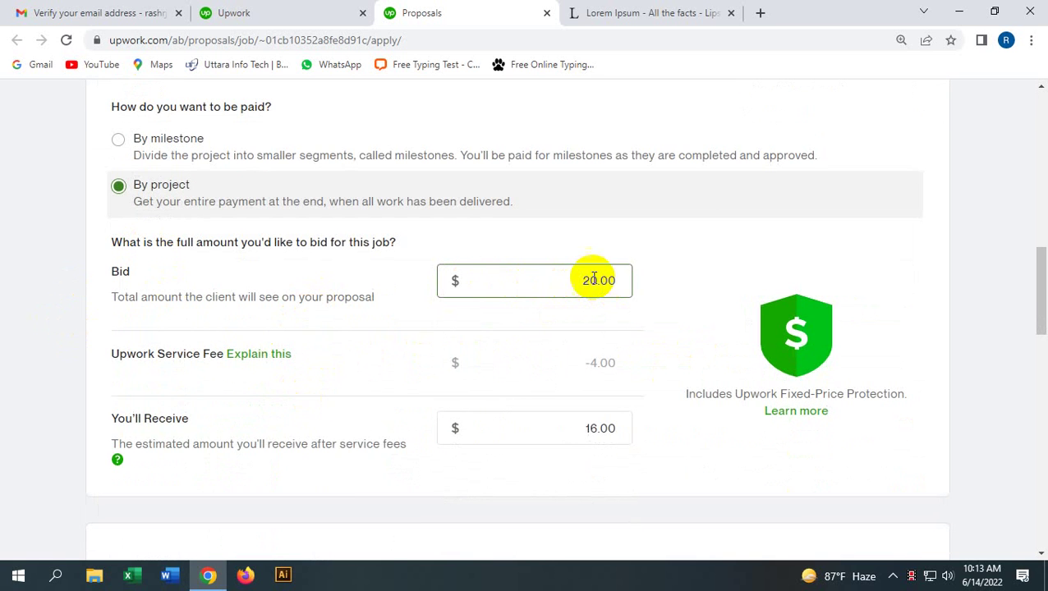
drag(596, 280, 545, 287)
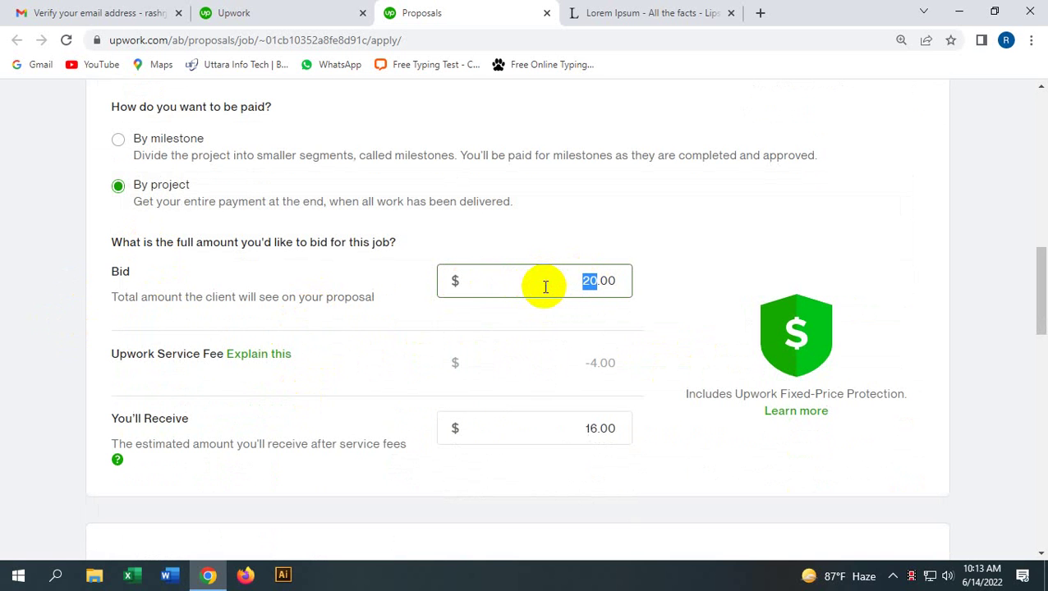
key(BackSpace)
text(15)
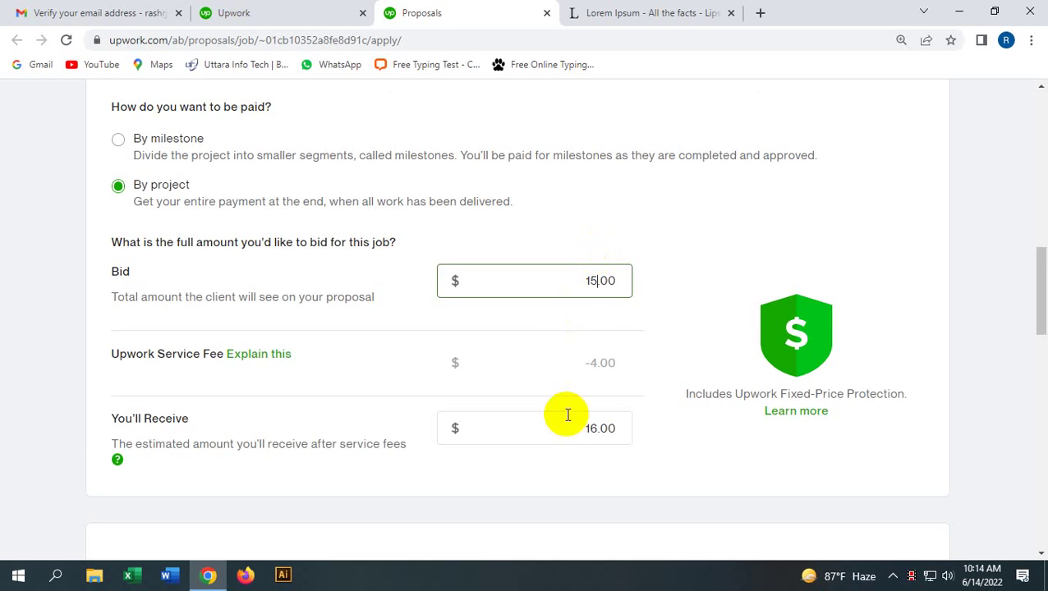
scroll(567, 415, down, 1)
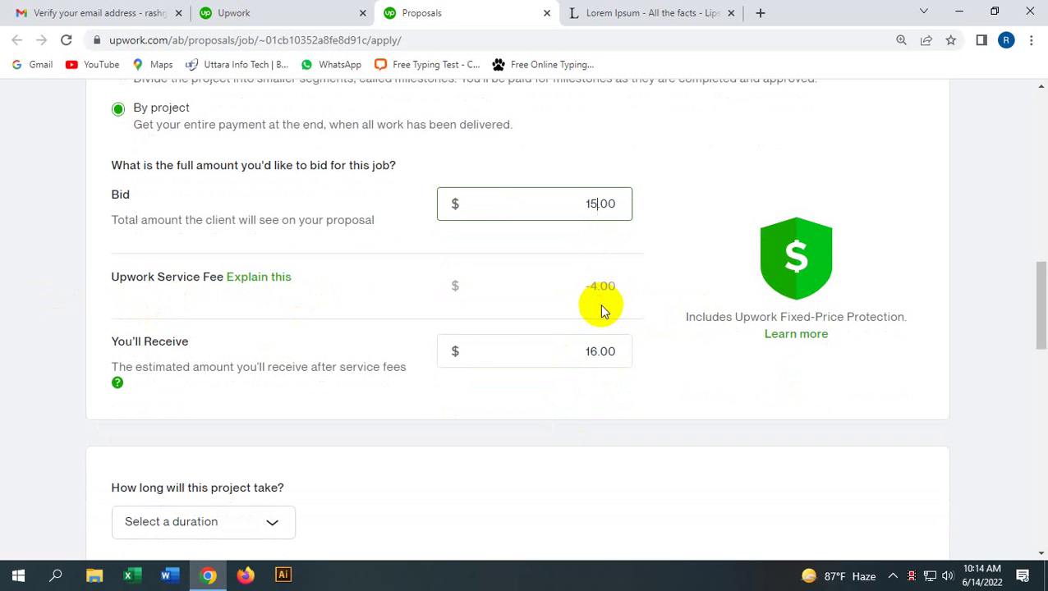
click(651, 382)
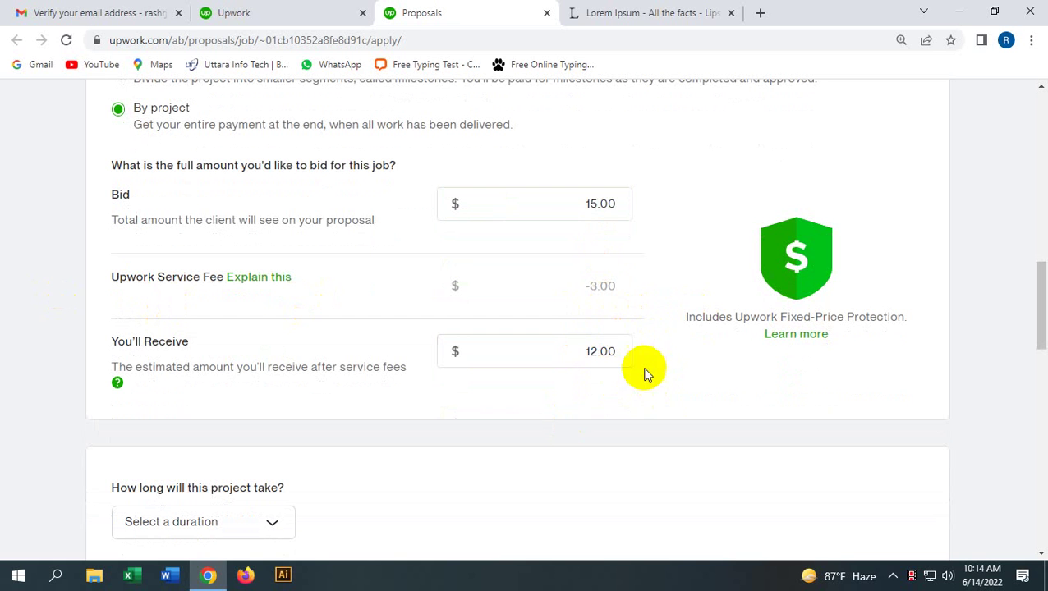
Step: Verify the $15.00 bid leaves $12.00 received after the $3.00 service fee
click(595, 205)
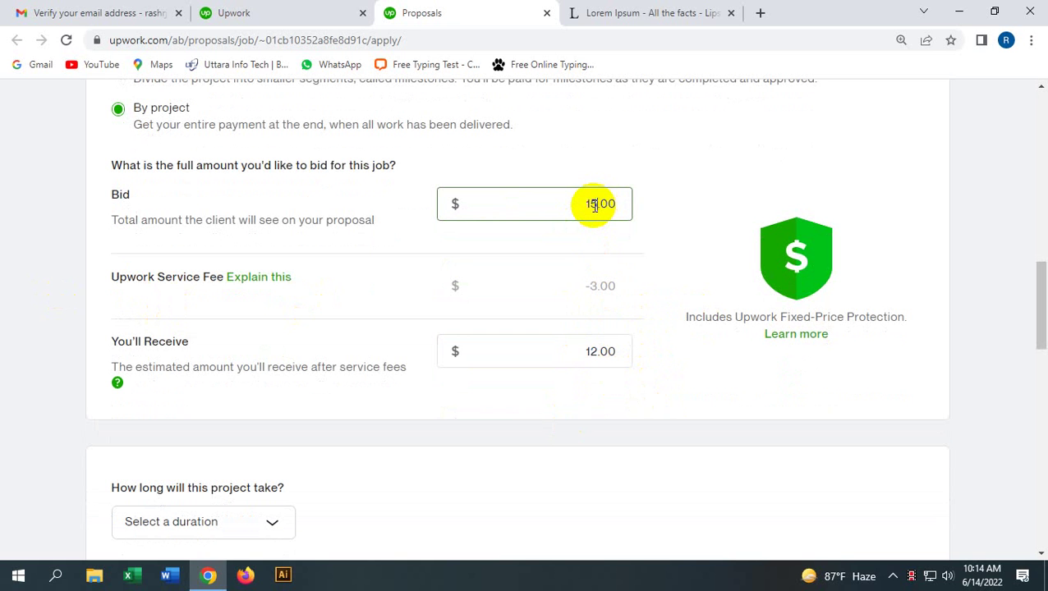
click(626, 280)
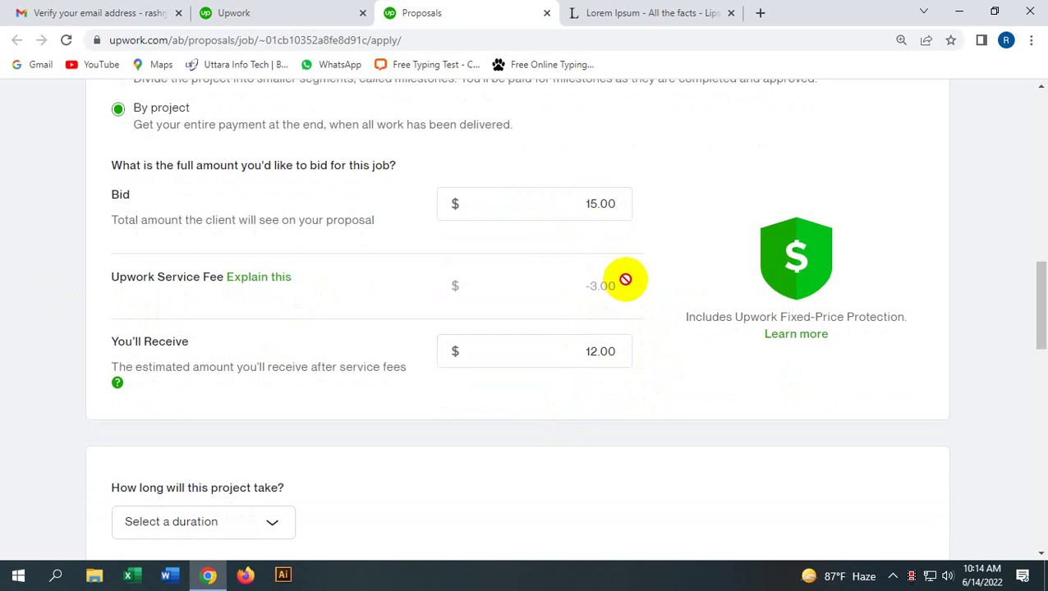
click(585, 199)
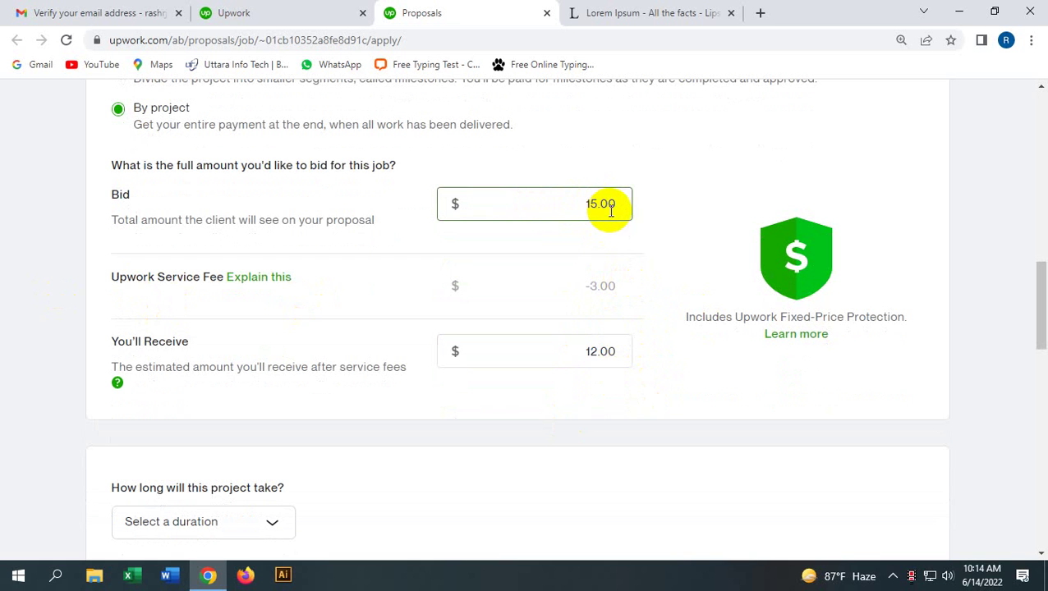
click(637, 362)
click(602, 367)
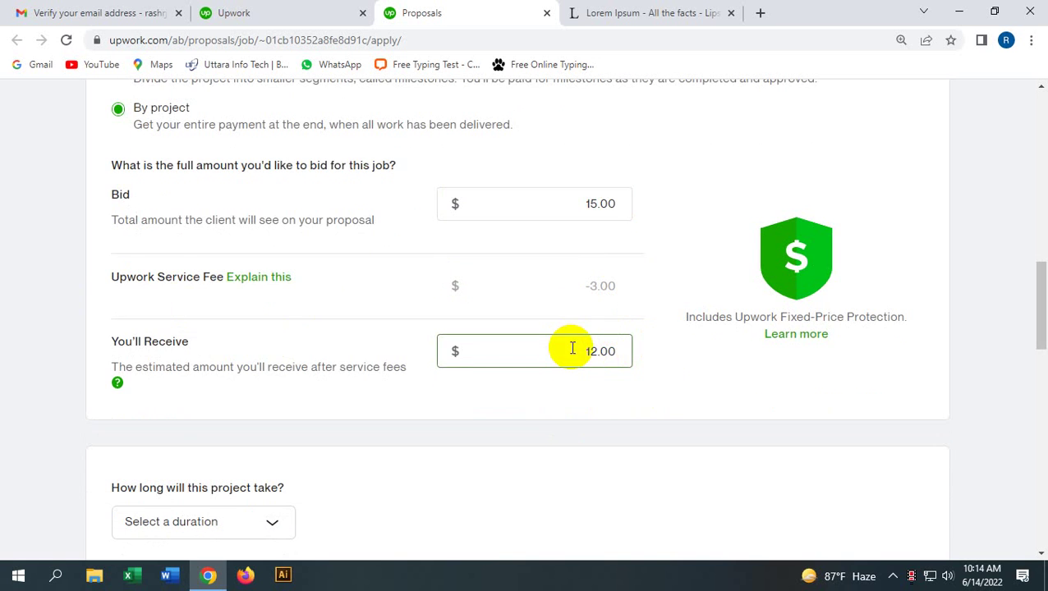
scroll(571, 363, down, 3)
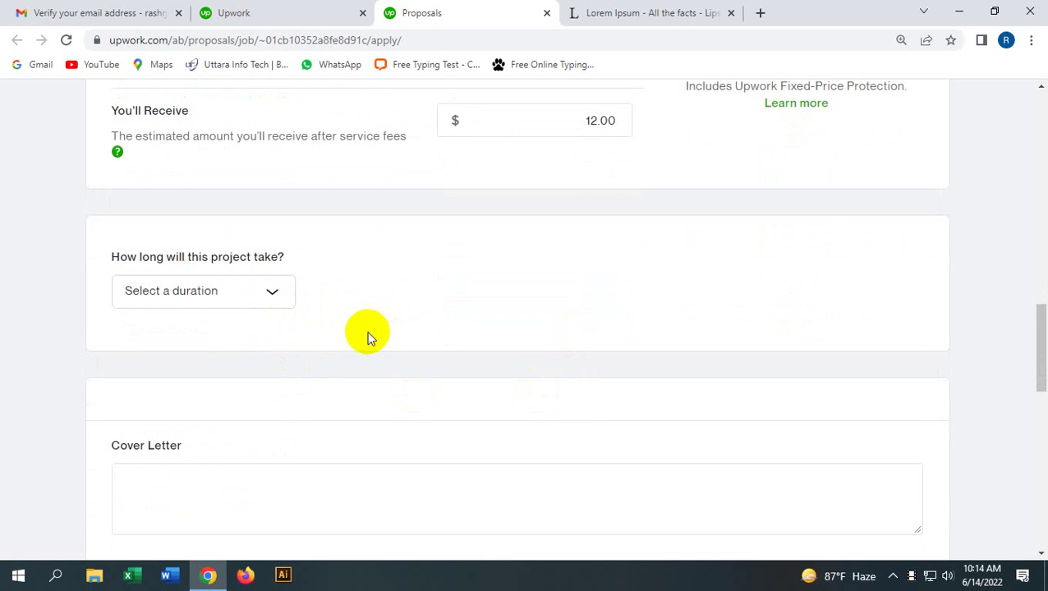
Step: Pick Less than 1 month from the project duration dropdown and confirm it
scroll(345, 343, up, 1)
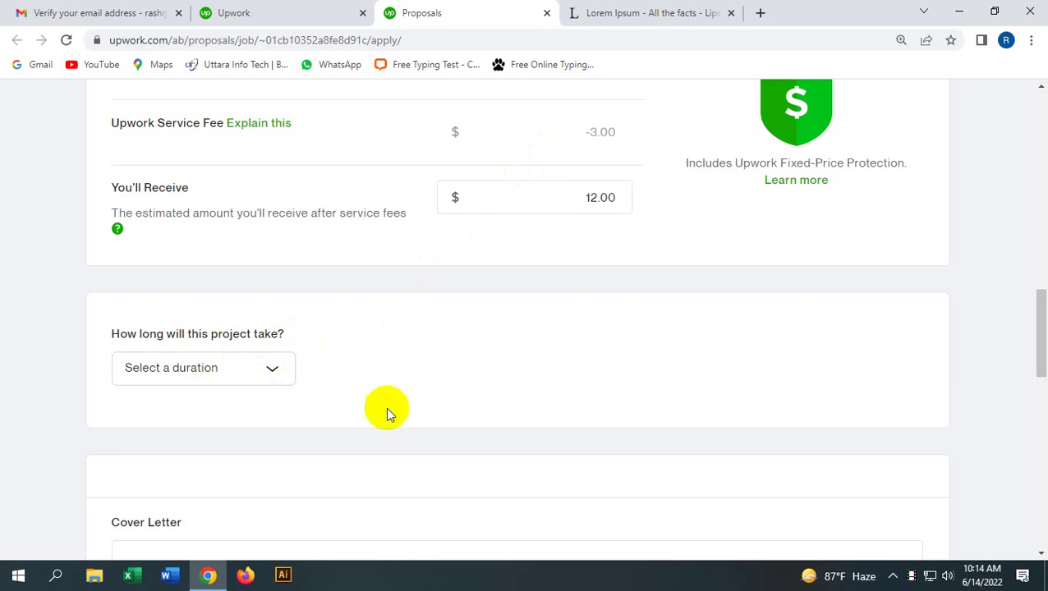
click(281, 368)
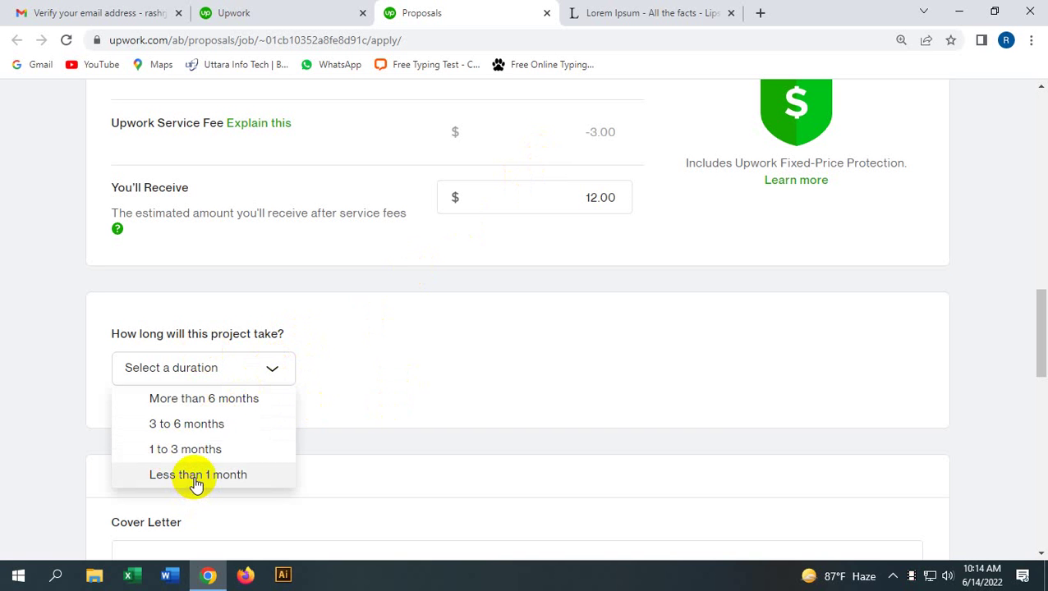
click(195, 480)
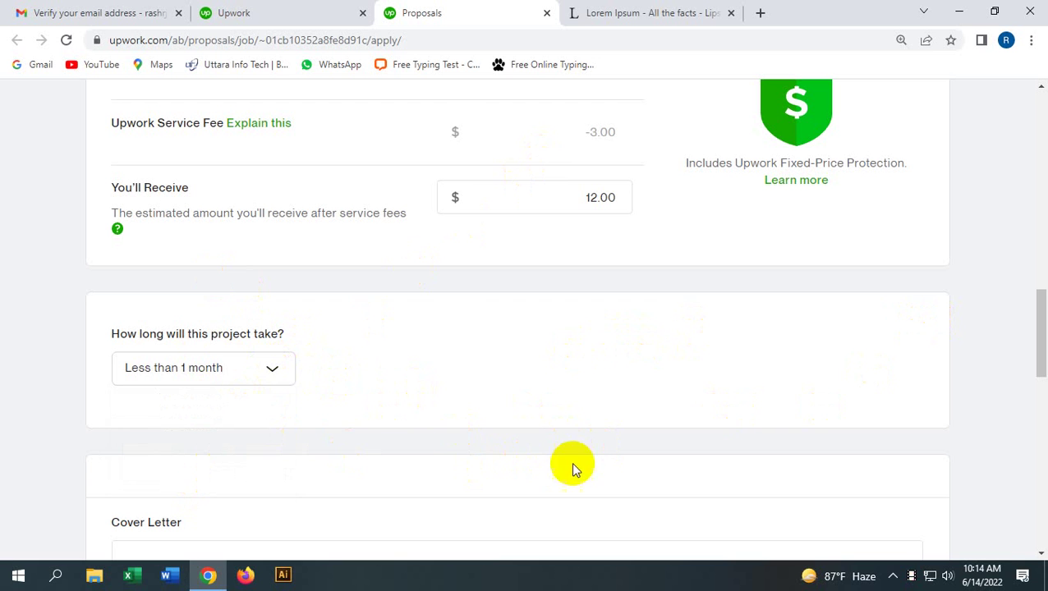
scroll(464, 440, down, 1)
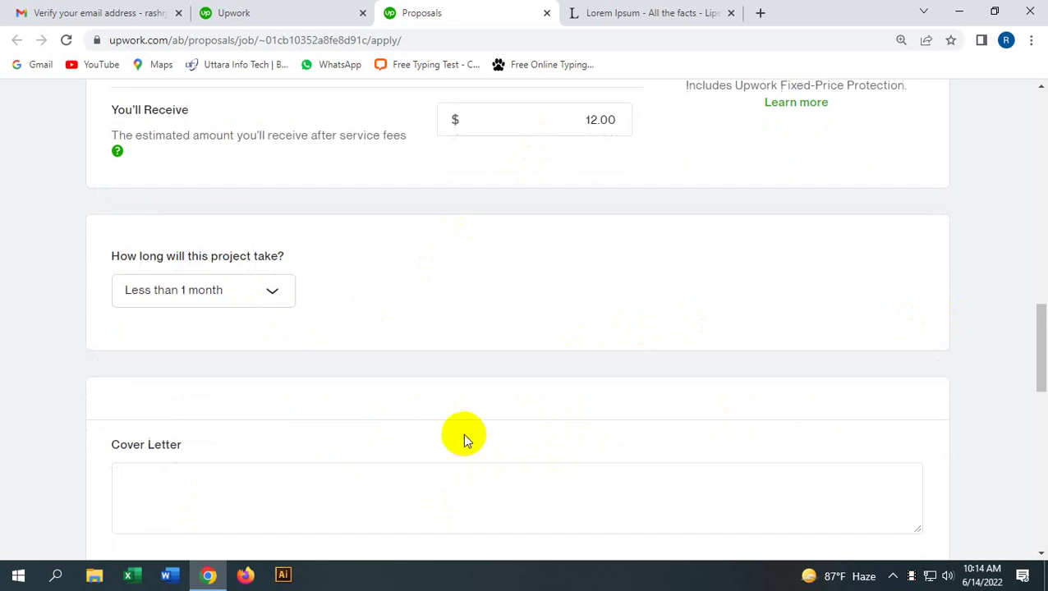
scroll(462, 433, down, 1)
click(237, 214)
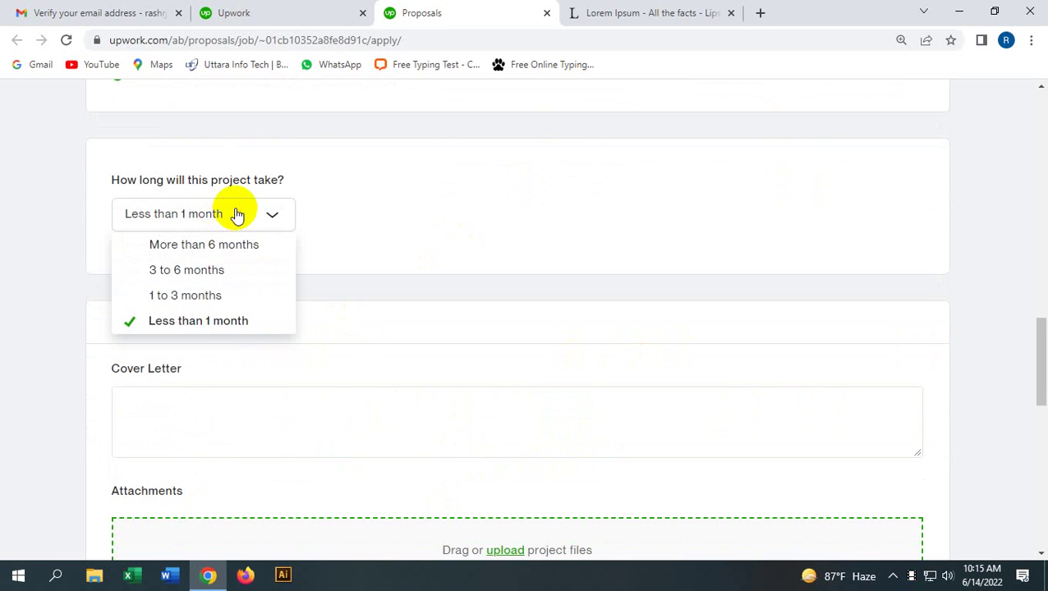
click(236, 215)
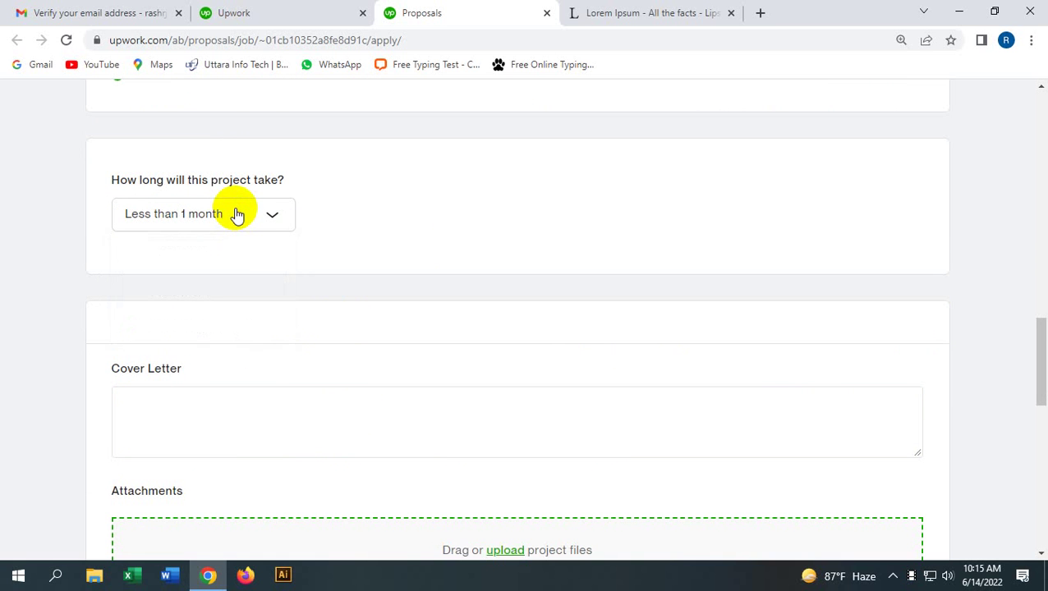
Step: Place the cursor in the empty Cover Letter box and scroll down
click(234, 417)
scroll(236, 415, down, 1)
scroll(236, 415, down, 1)
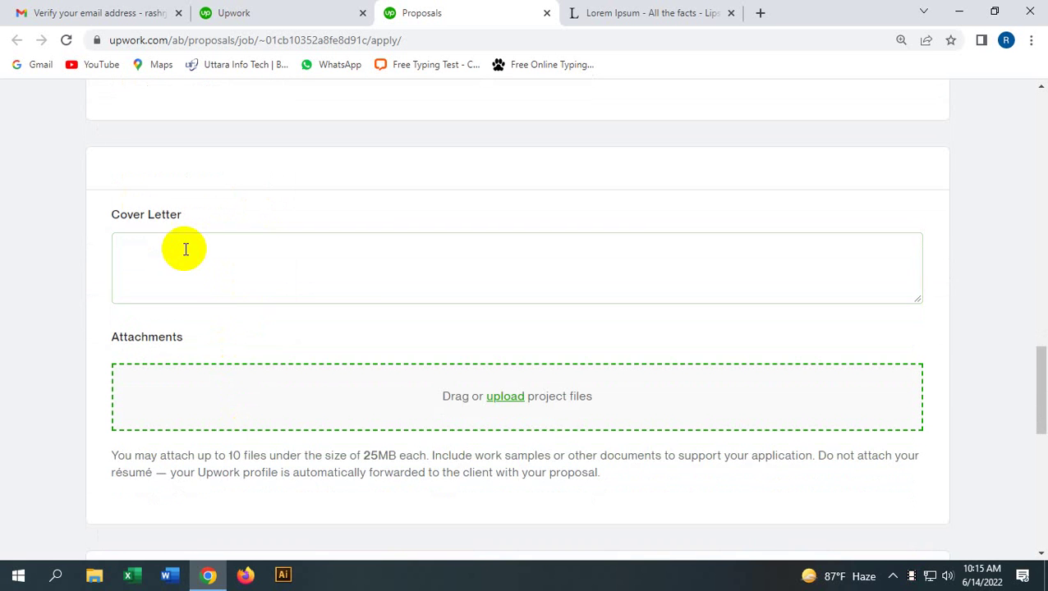
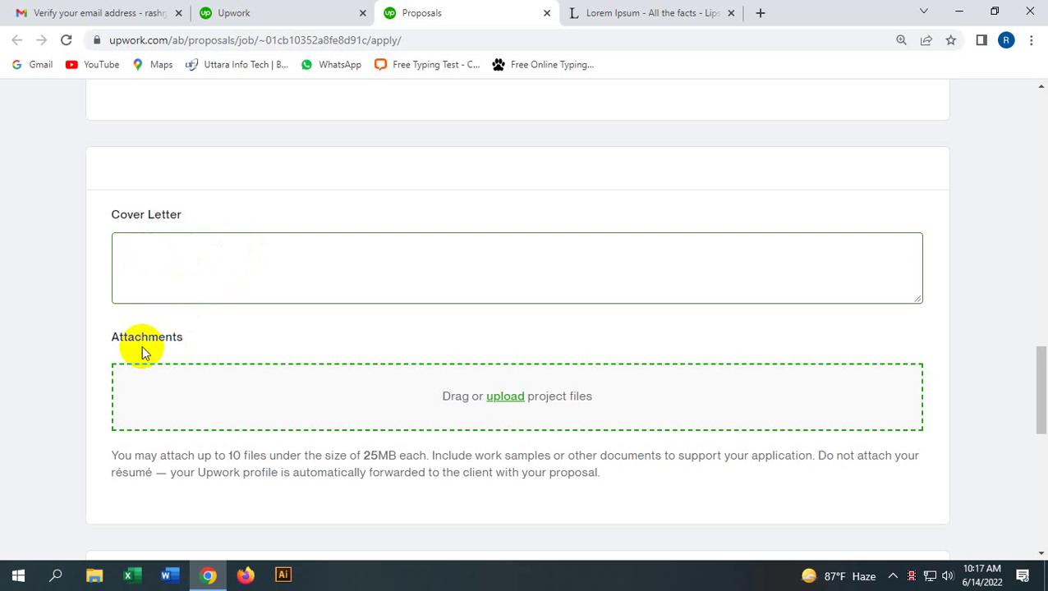
Step: Start uploading a project file under Attachments, then cancel without choosing a file
scroll(651, 426, down, 2)
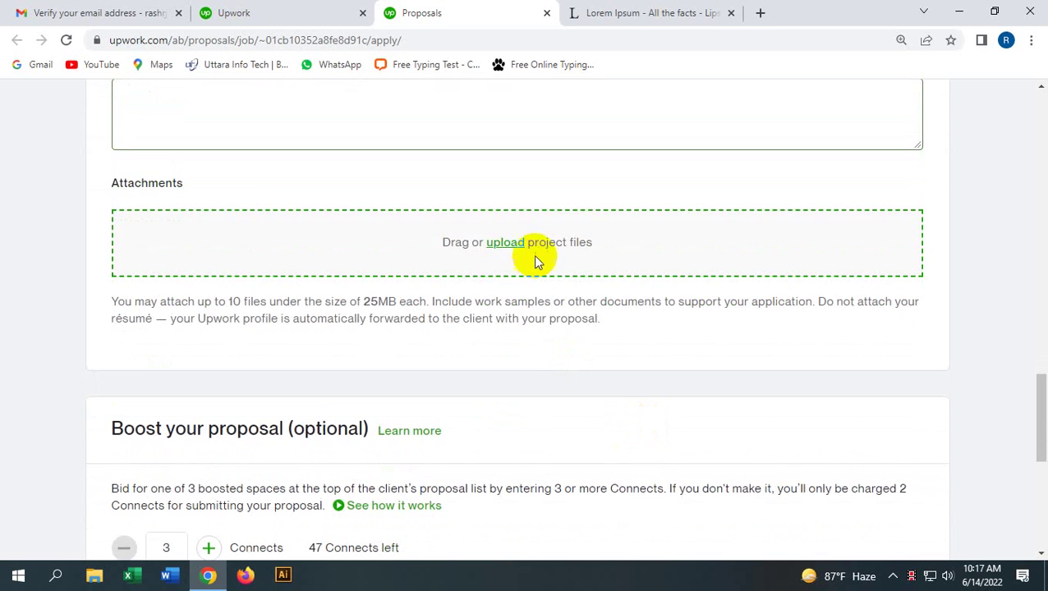
click(506, 245)
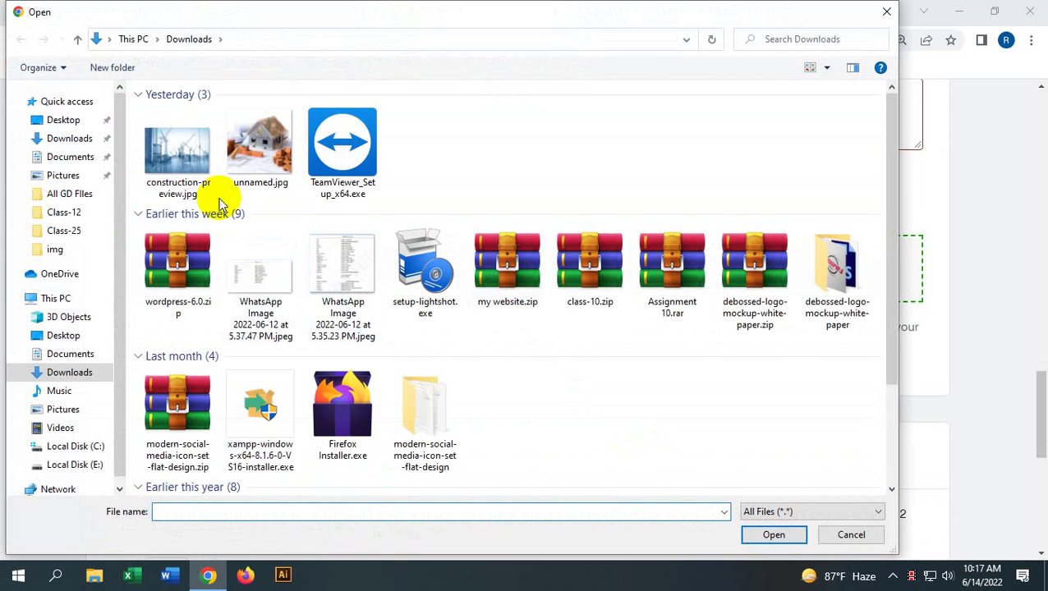
click(851, 535)
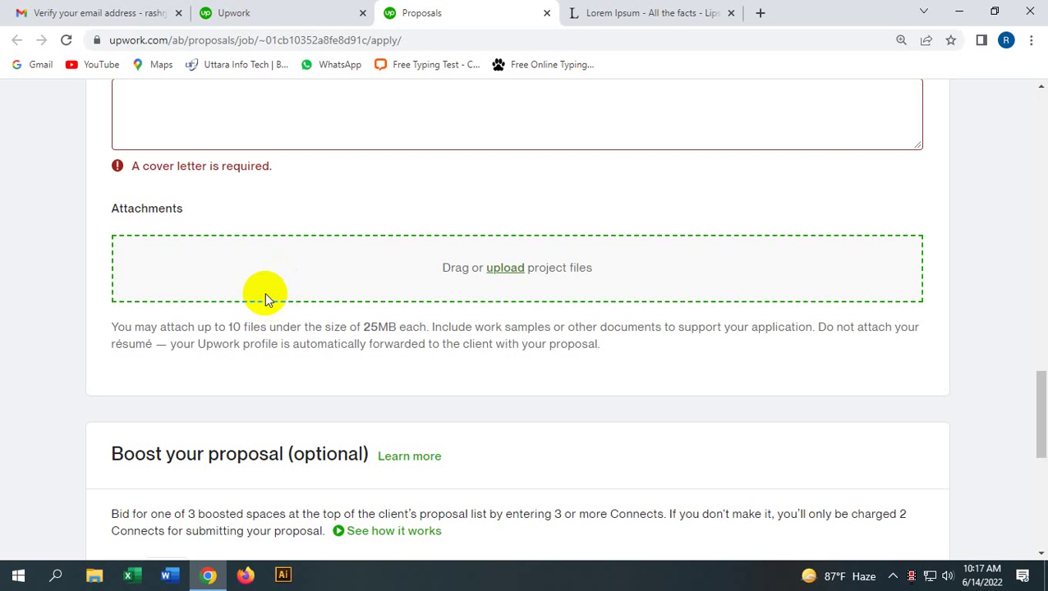
scroll(328, 401, down, 5)
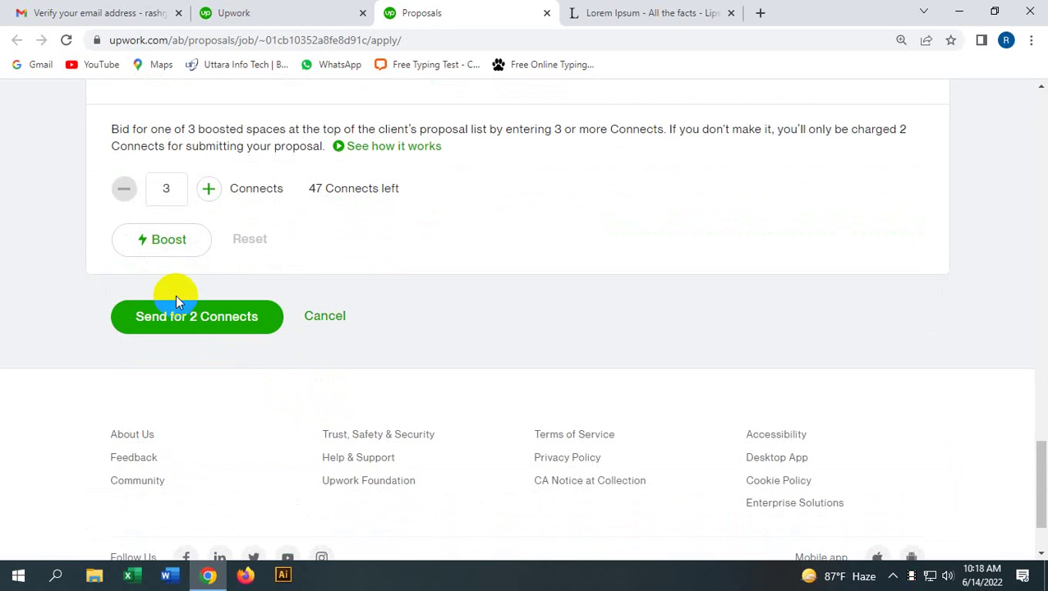
click(184, 338)
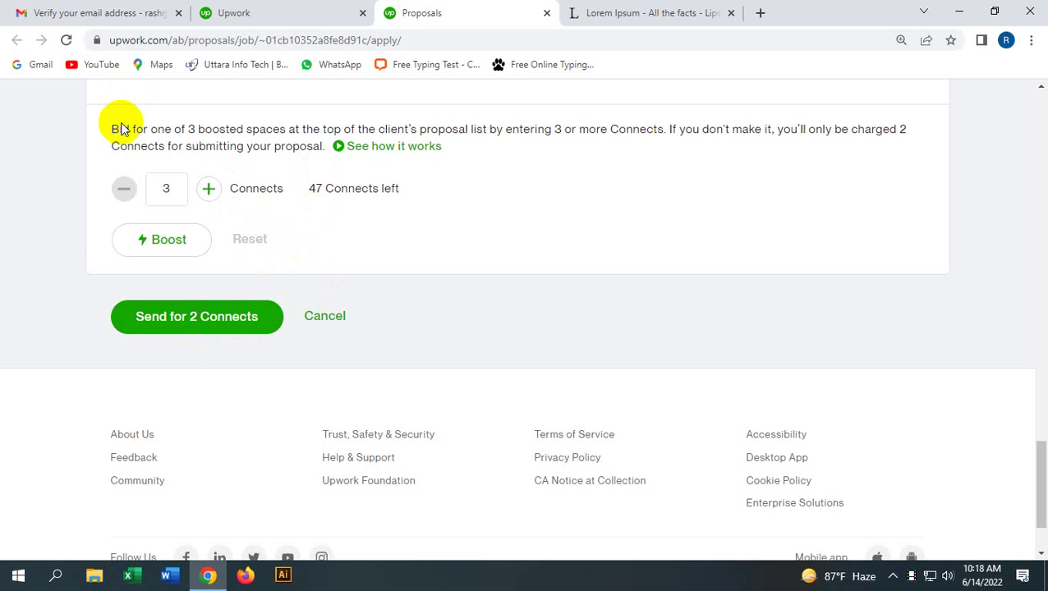
scroll(287, 270, up, 20)
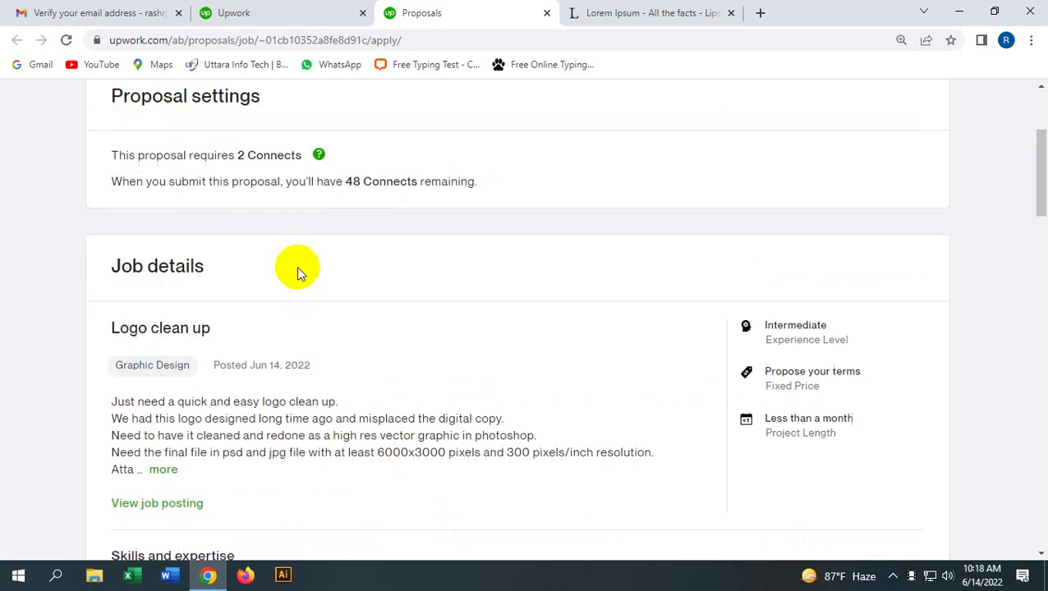
scroll(291, 273, up, 3)
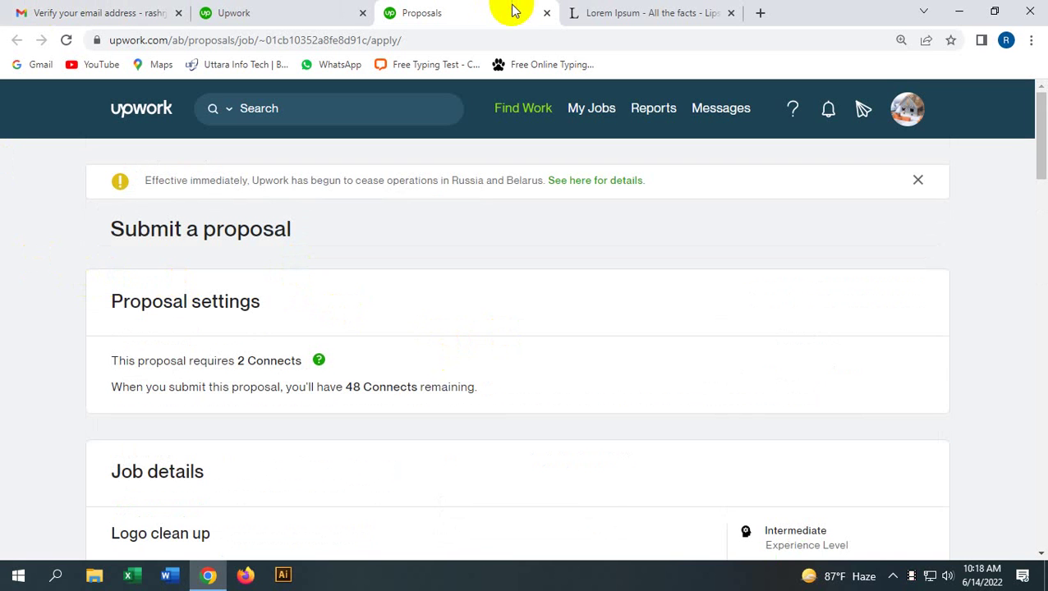
Step: Look over the Logo clean up job details, then return to the proposal form
click(353, 12)
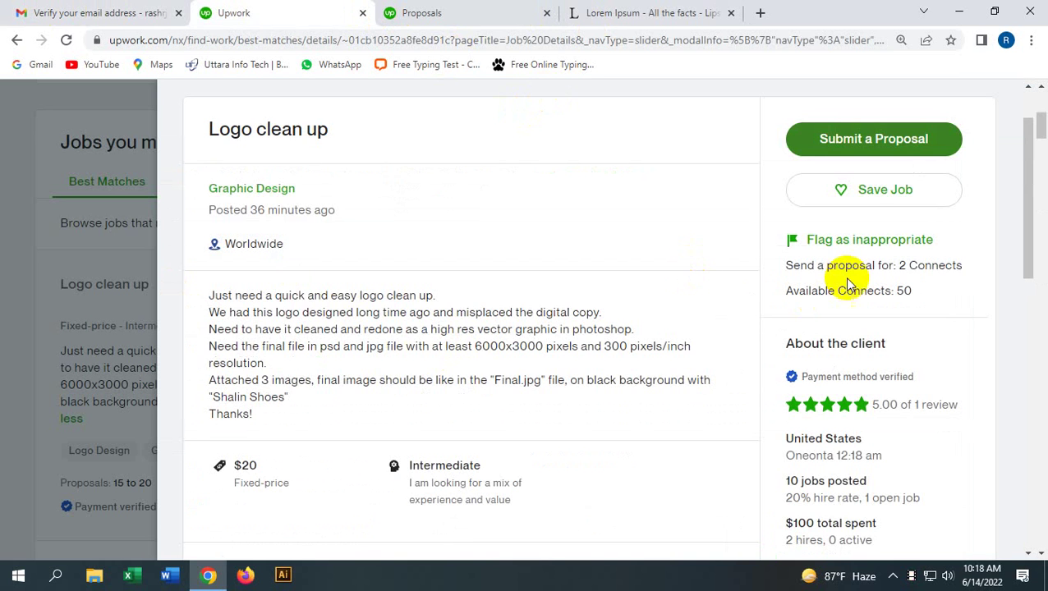
scroll(830, 370, down, 2)
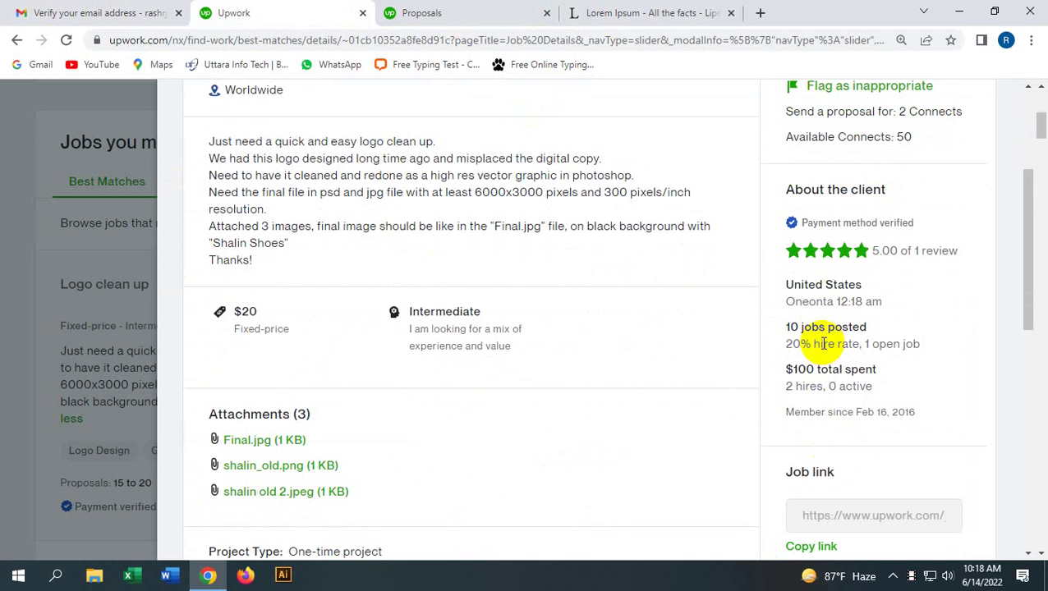
click(458, 10)
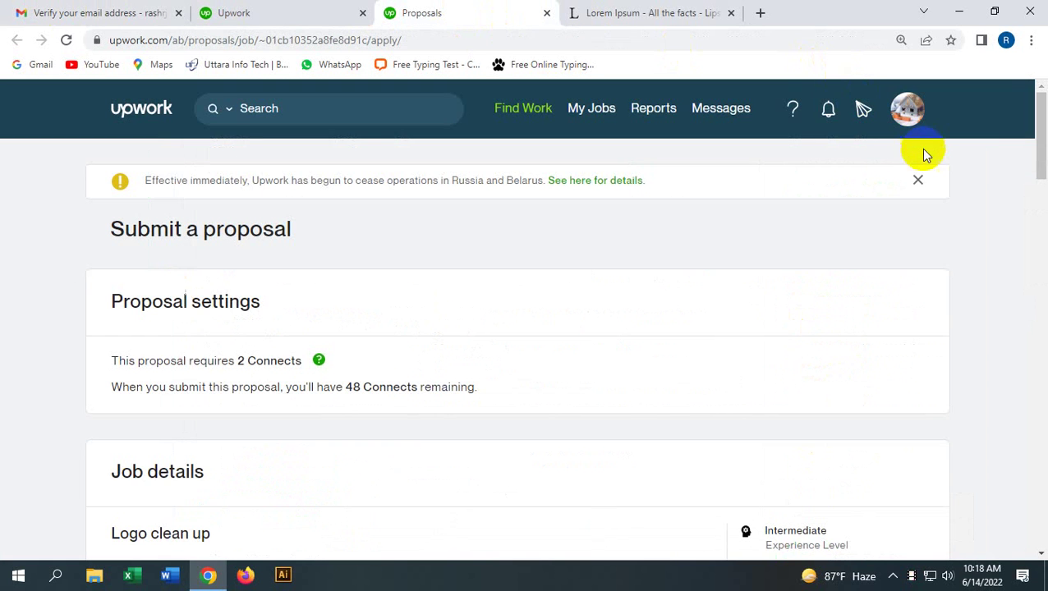
Step: Dismiss the Russia and Belarus notice, close the Proposals tab and the job details panel
click(918, 181)
click(546, 12)
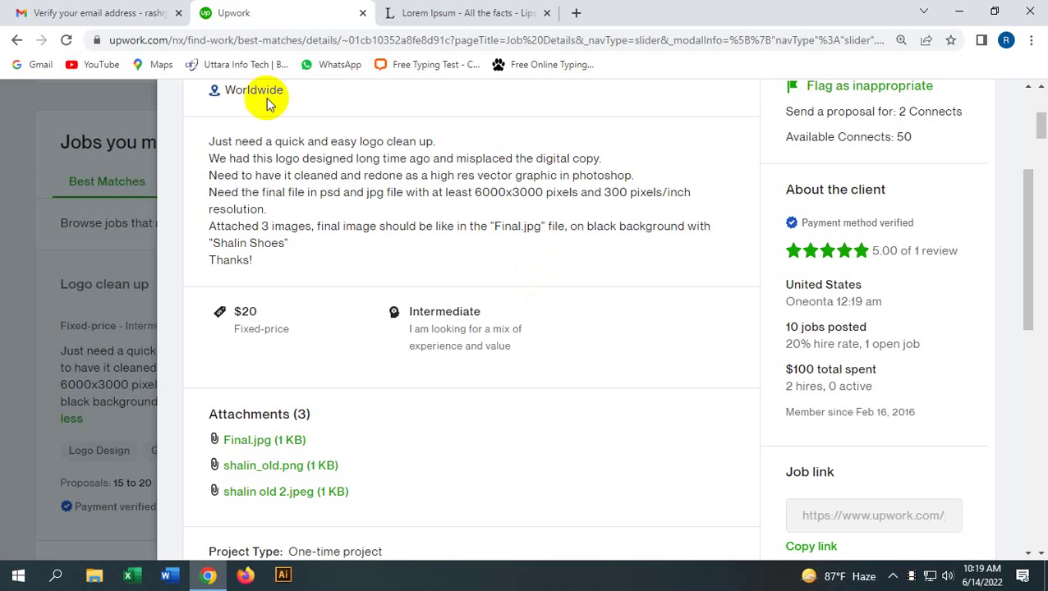
click(16, 39)
Step: Browse the Best Matches jobs, then log out from the profile avatar menu
scroll(415, 436, down, 4)
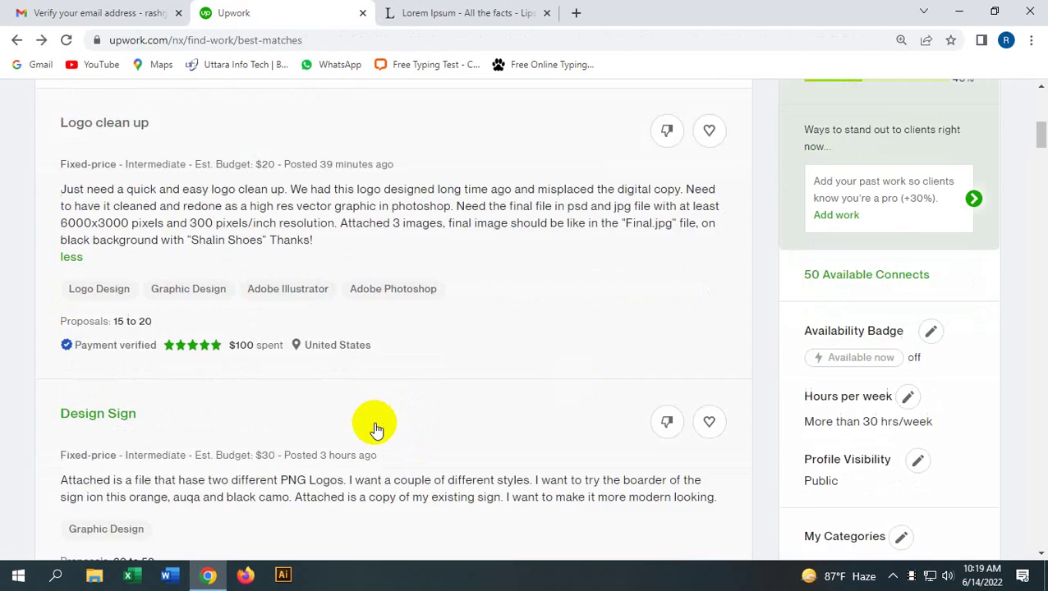
scroll(345, 458, down, 5)
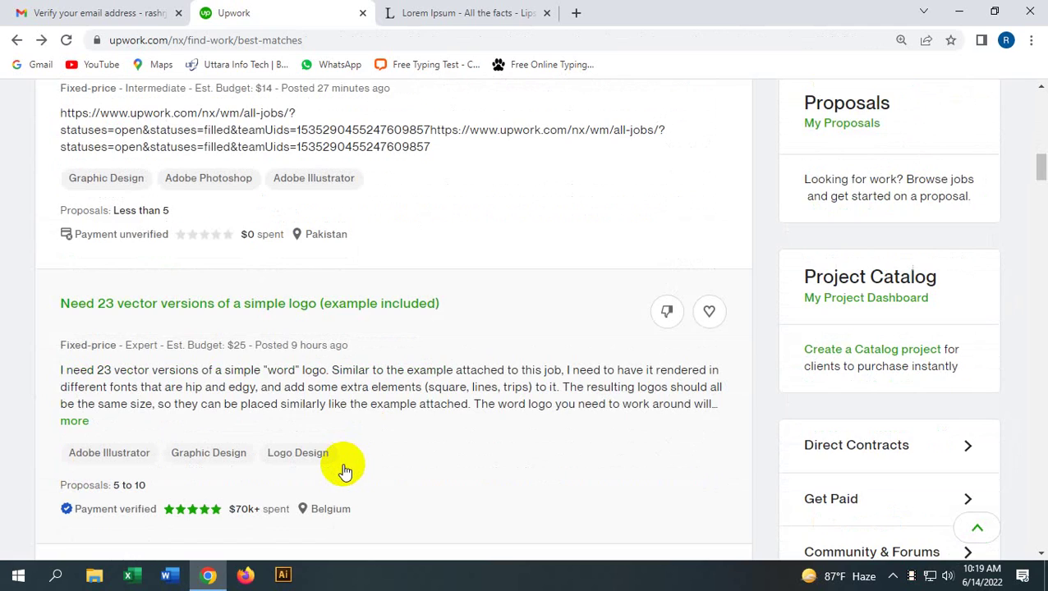
scroll(968, 402, down, 20)
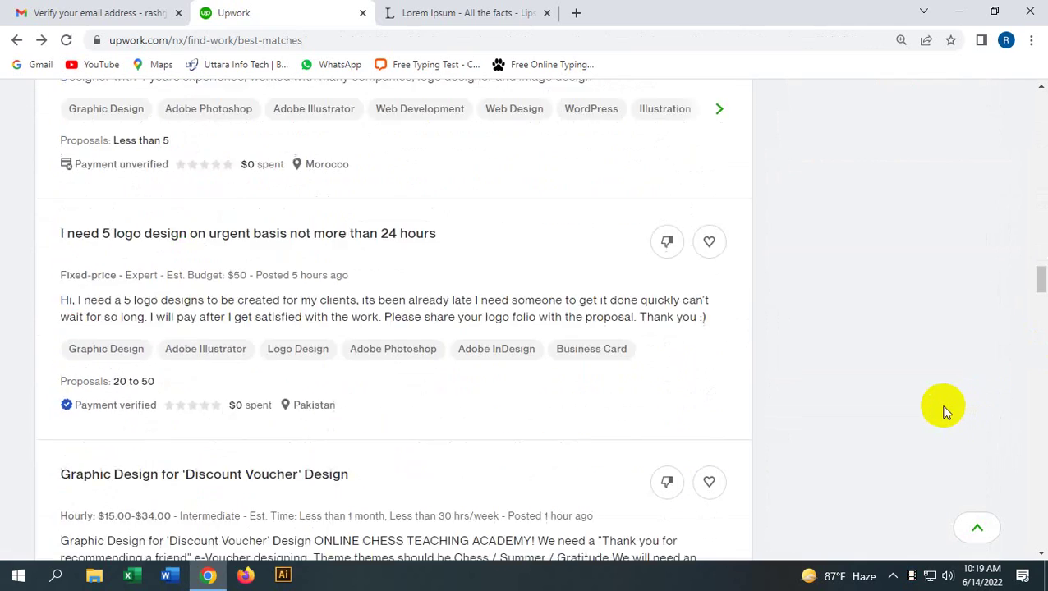
scroll(938, 406, down, 8)
scroll(871, 429, up, 8)
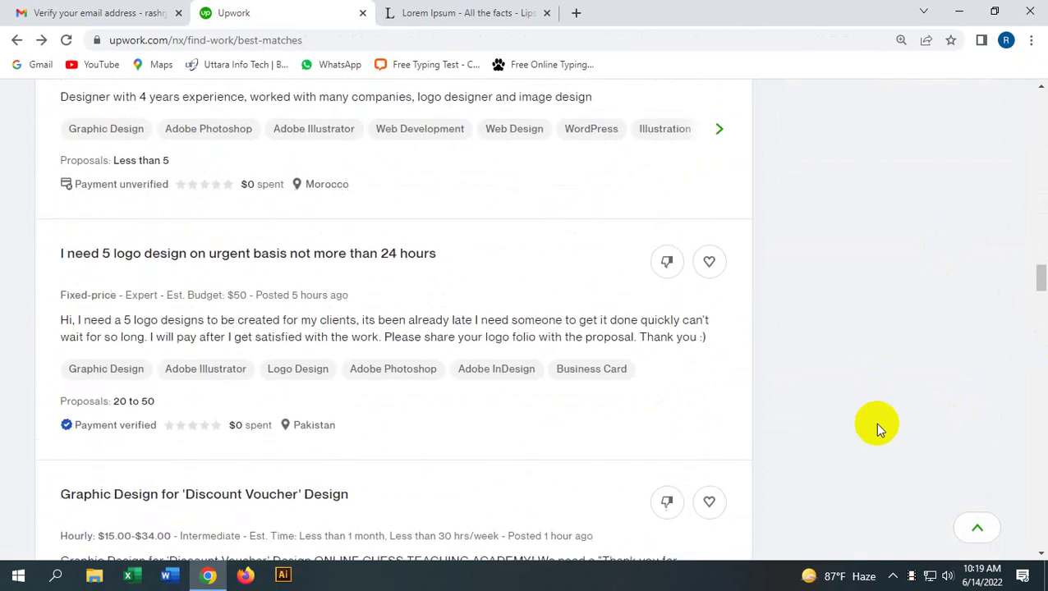
scroll(876, 427, up, 20)
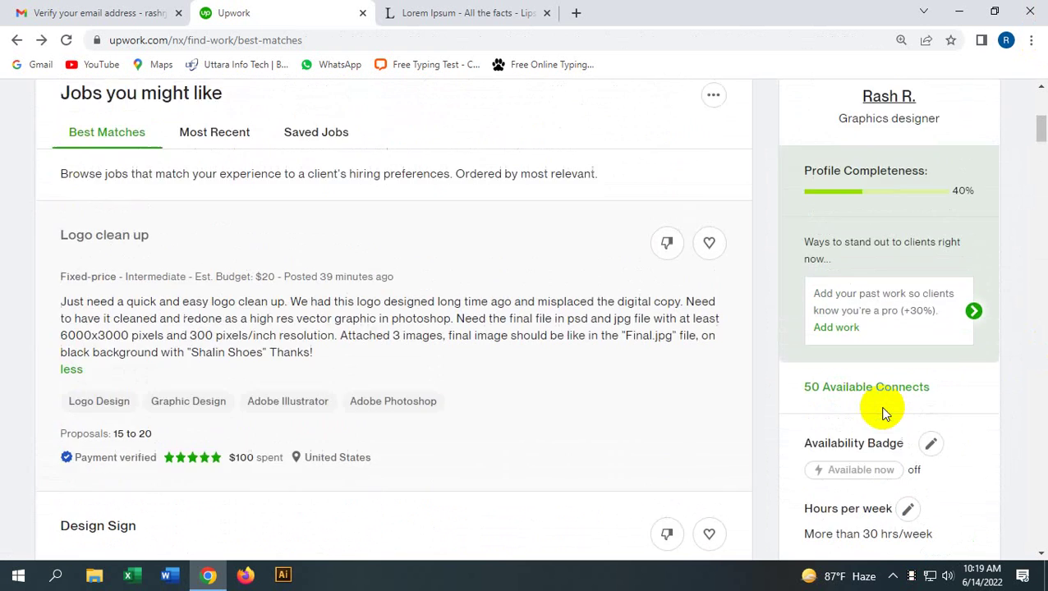
scroll(883, 413, up, 5)
click(907, 109)
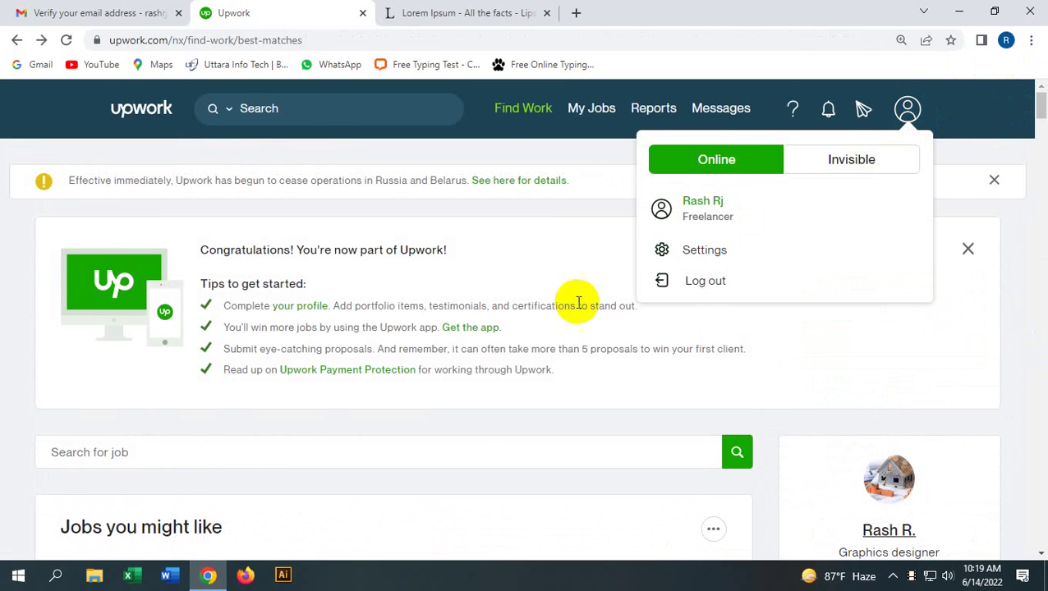
click(692, 292)
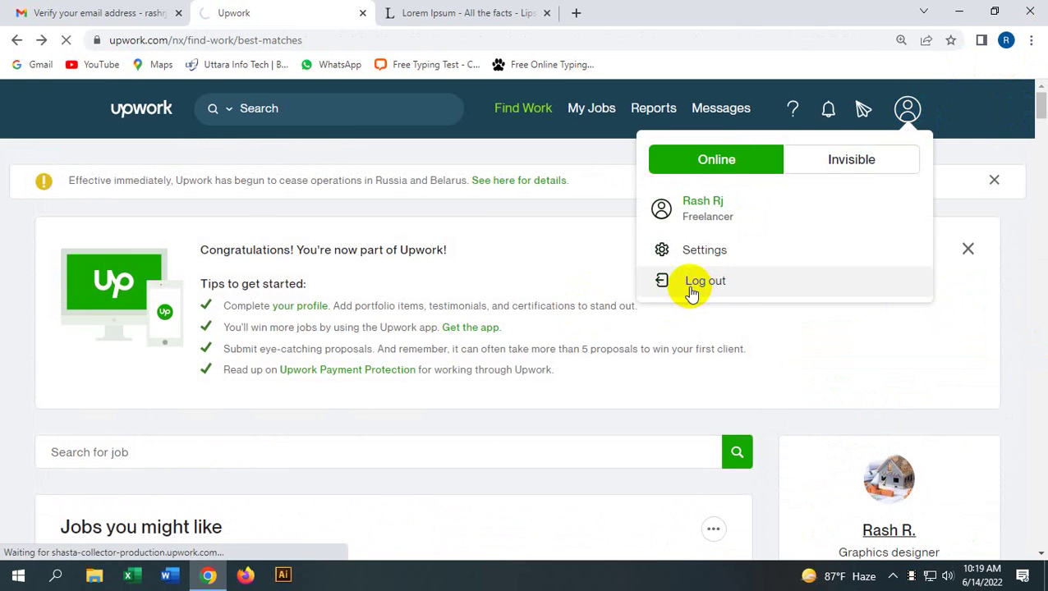